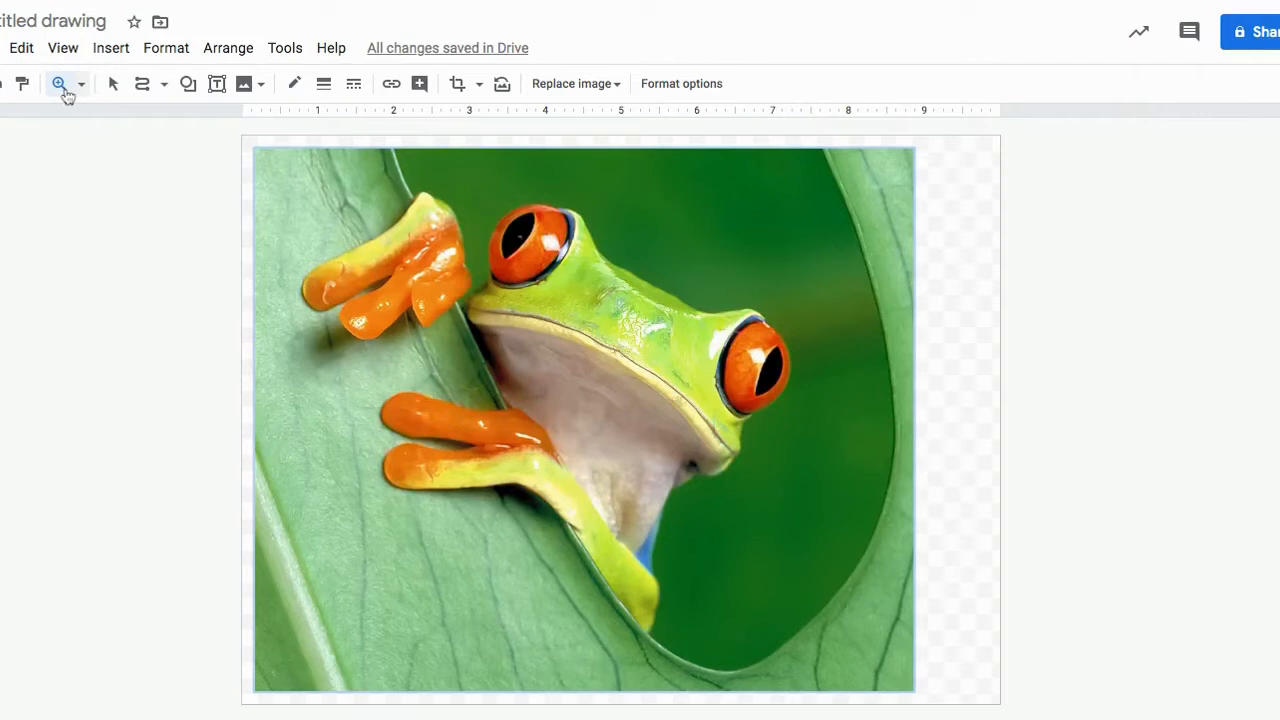
Trace the outer edge of the blue rim around the frog's left-hand eye as a closed shape with the Curve tool
{"action": "left_click", "coordinate": [537, 234]}
{"action": "left_click", "coordinate": [531, 240]}
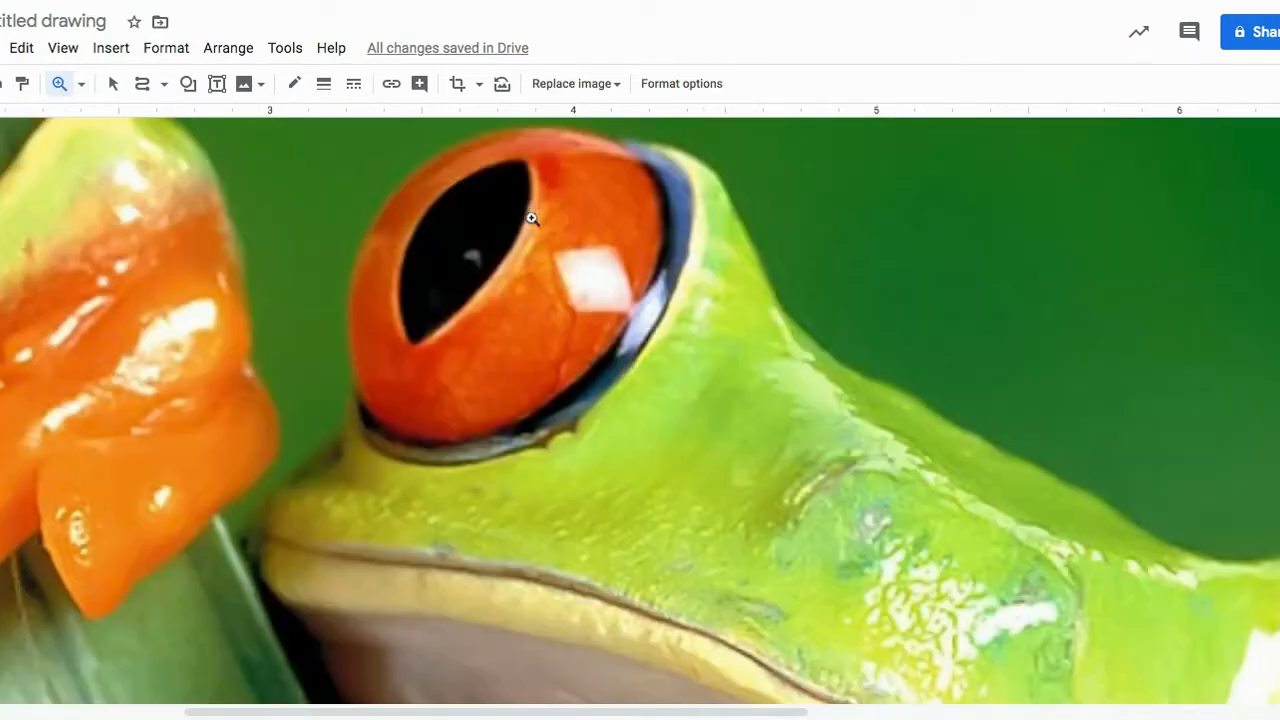
{"action": "scroll", "coordinate": [535, 240], "scroll_direction": "up", "scroll_amount": 1}
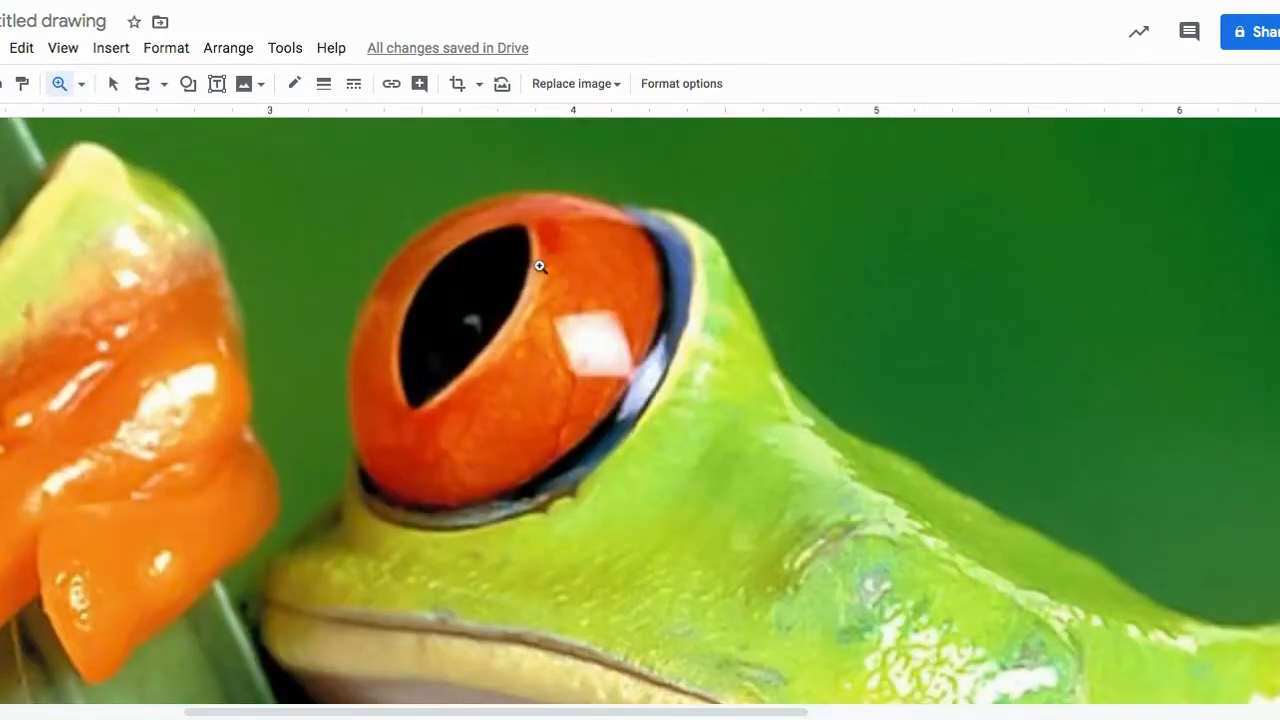
{"action": "left_click", "coordinate": [520, 376]}
{"action": "scroll", "coordinate": [530, 355], "scroll_direction": "up", "scroll_amount": 1}
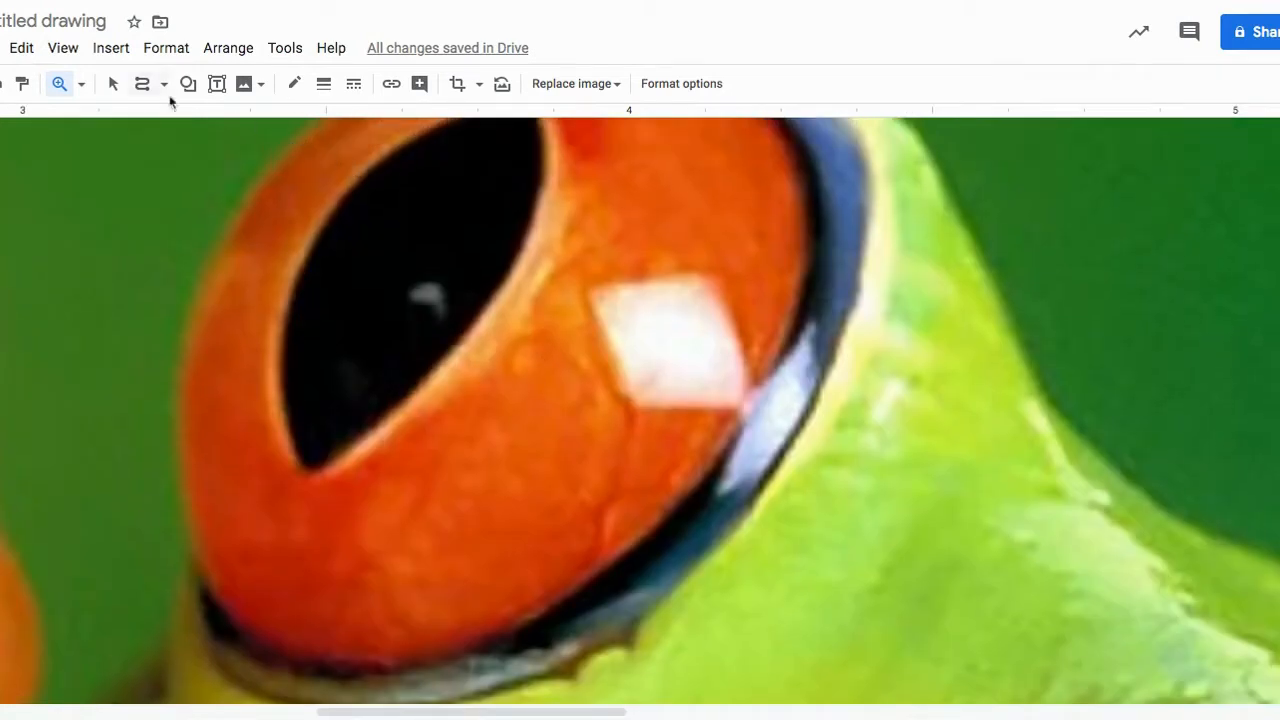
{"action": "left_click", "coordinate": [81, 84]}
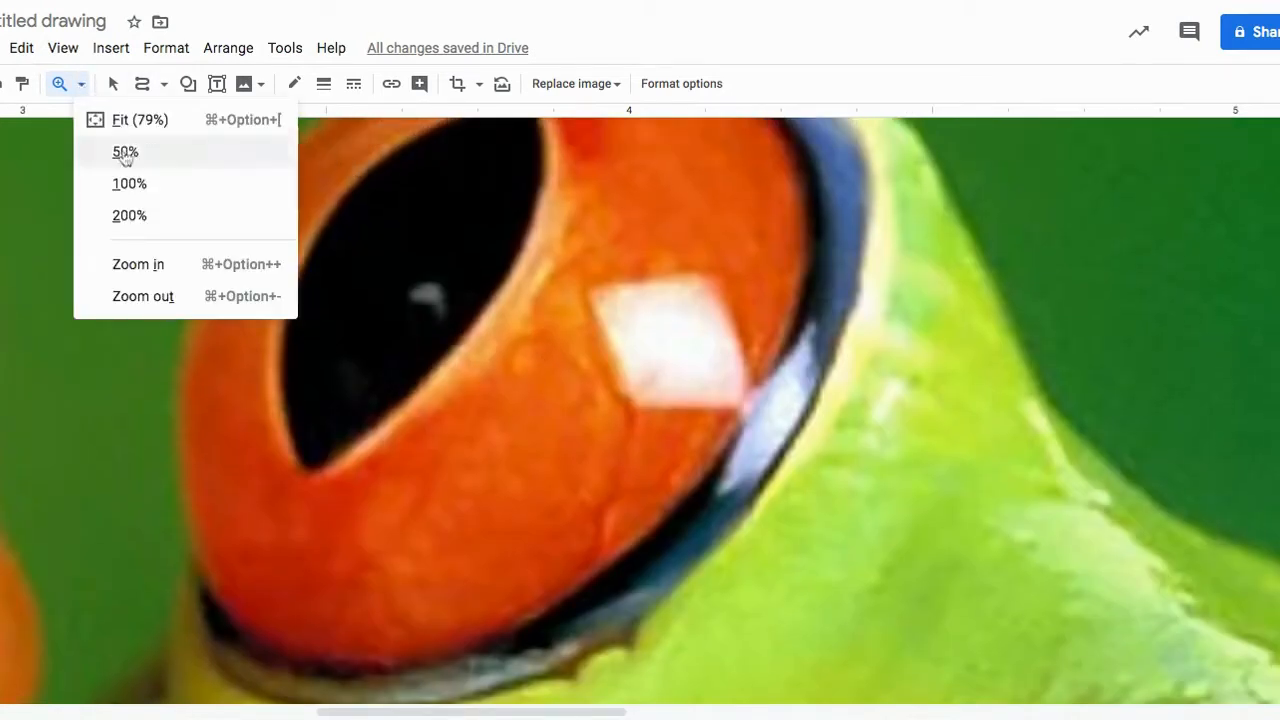
{"action": "left_click", "coordinate": [200, 298]}
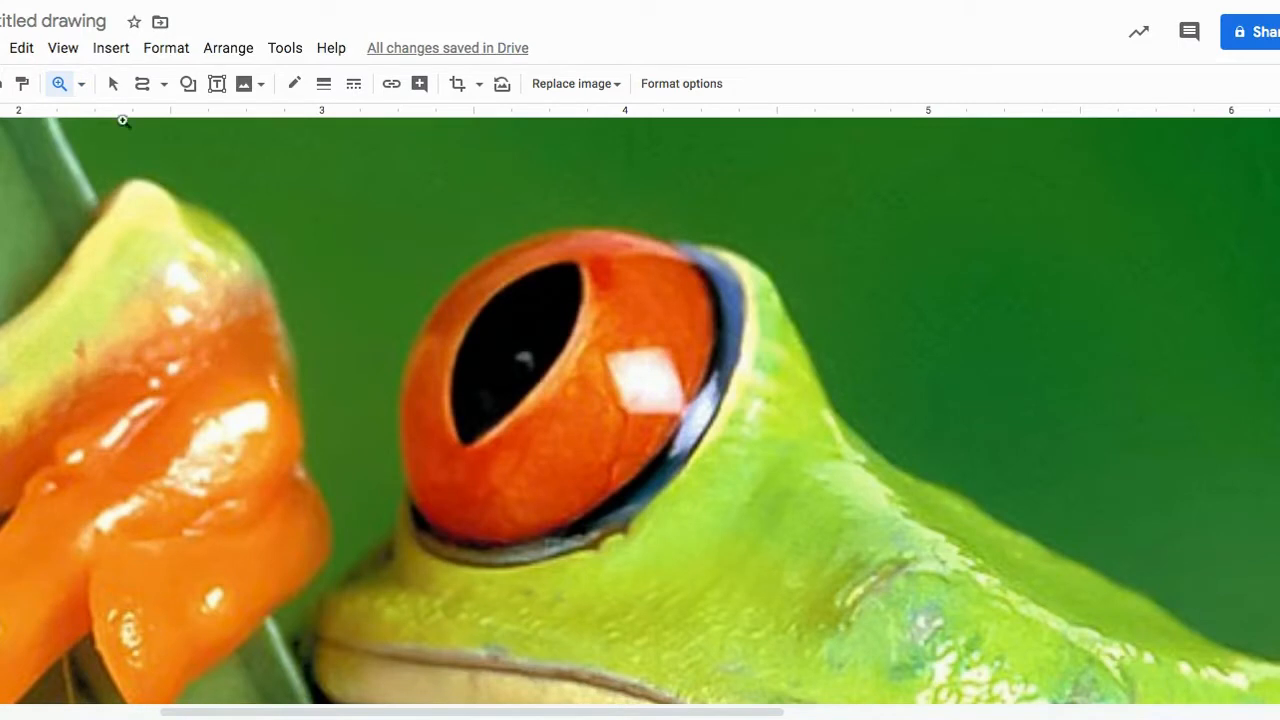
{"action": "left_click", "coordinate": [163, 86]}
{"action": "left_click", "coordinate": [168, 118]}
{"action": "left_click", "coordinate": [164, 86]}
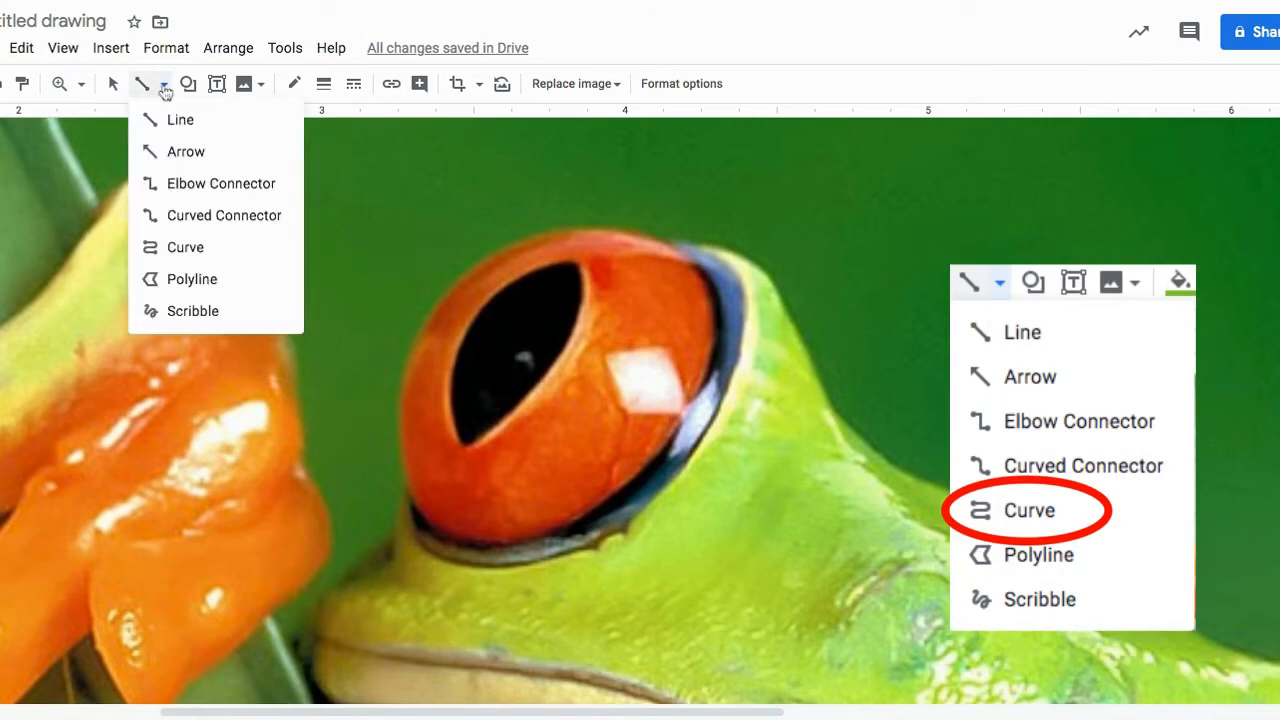
{"action": "left_click", "coordinate": [160, 250]}
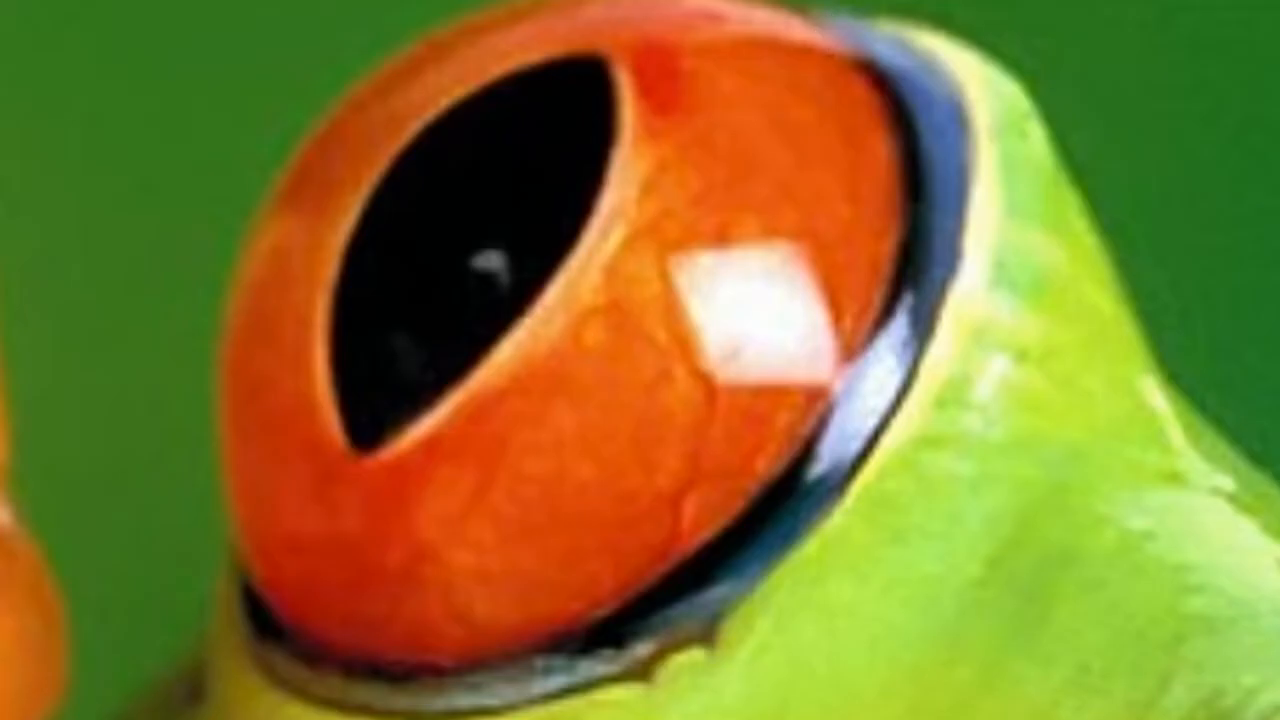
{"action": "mouse_move", "coordinate": [817, 22]}
{"action": "left_mouse_down"}
{"action": "mouse_move", "coordinate": [870, 45]}
{"action": "mouse_move", "coordinate": [887, 37]}
{"action": "mouse_move", "coordinate": [950, 77]}
{"action": "mouse_move", "coordinate": [950, 149]}
{"action": "mouse_move", "coordinate": [956, 163]}
{"action": "mouse_move", "coordinate": [973, 157]}
{"action": "mouse_move", "coordinate": [965, 245]}
{"action": "mouse_move", "coordinate": [916, 379]}
{"action": "mouse_move", "coordinate": [904, 388]}
{"action": "mouse_move", "coordinate": [896, 375]}
{"action": "mouse_move", "coordinate": [759, 575]}
{"action": "mouse_move", "coordinate": [794, 556]}
{"action": "mouse_move", "coordinate": [754, 572]}
{"action": "mouse_move", "coordinate": [686, 627]}
{"action": "mouse_move", "coordinate": [682, 649]}
{"action": "mouse_move", "coordinate": [578, 701]}
{"action": "mouse_move", "coordinate": [526, 708]}
{"action": "mouse_move", "coordinate": [473, 692]}
{"action": "mouse_move", "coordinate": [350, 708]}
{"action": "mouse_move", "coordinate": [391, 684]}
{"action": "mouse_move", "coordinate": [391, 697]}
{"action": "mouse_move", "coordinate": [355, 711]}
{"action": "mouse_move", "coordinate": [230, 692]}
{"action": "mouse_move", "coordinate": [230, 658]}
{"action": "mouse_move", "coordinate": [254, 671]}
{"action": "mouse_move", "coordinate": [251, 631]}
{"action": "mouse_move", "coordinate": [441, 492]}
{"action": "mouse_move", "coordinate": [574, 337]}
{"action": "mouse_move", "coordinate": [666, 157]}
{"action": "mouse_move", "coordinate": [665, 28]}
{"action": "mouse_move", "coordinate": [694, 23]}
{"action": "mouse_move", "coordinate": [706, 40]}
{"action": "mouse_move", "coordinate": [811, 17]}
{"action": "left_mouse_up"}
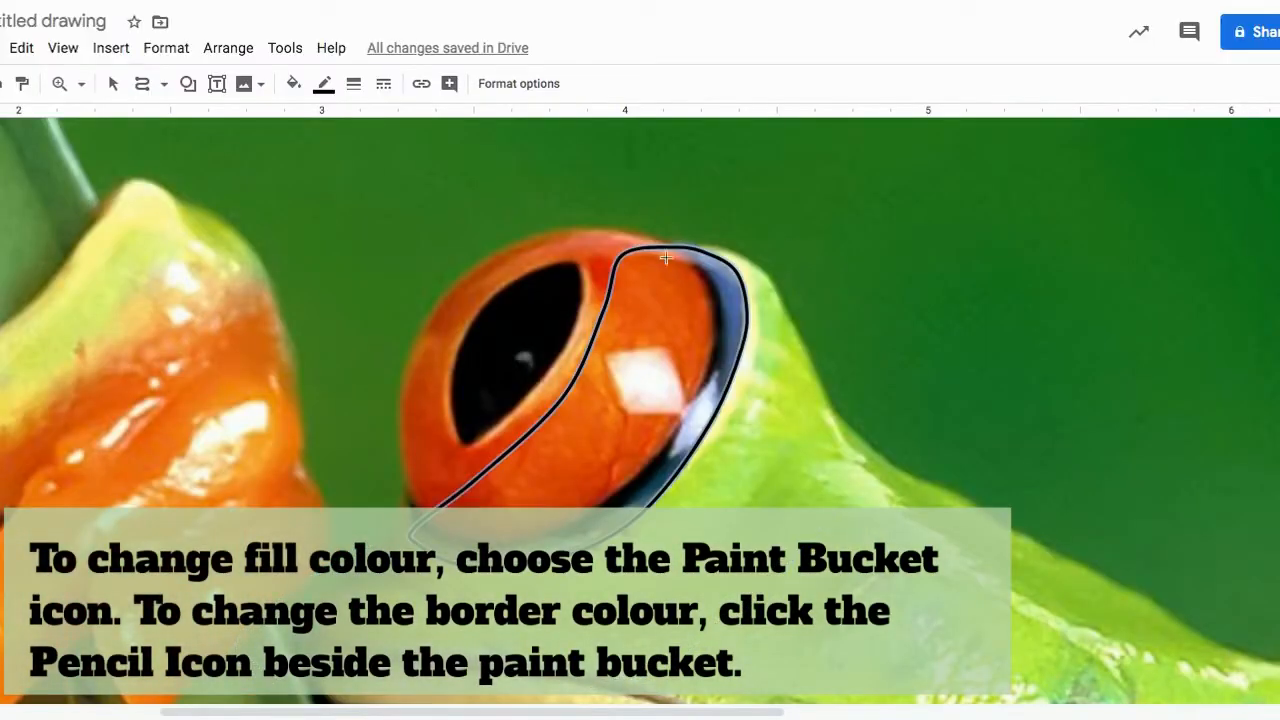
Trace a second closed curve along the inside of the eye's blue rim and make its fill transparent
{"action": "left_click", "coordinate": [716, 280]}
{"action": "left_click", "coordinate": [717, 374]}
{"action": "left_click", "coordinate": [662, 500]}
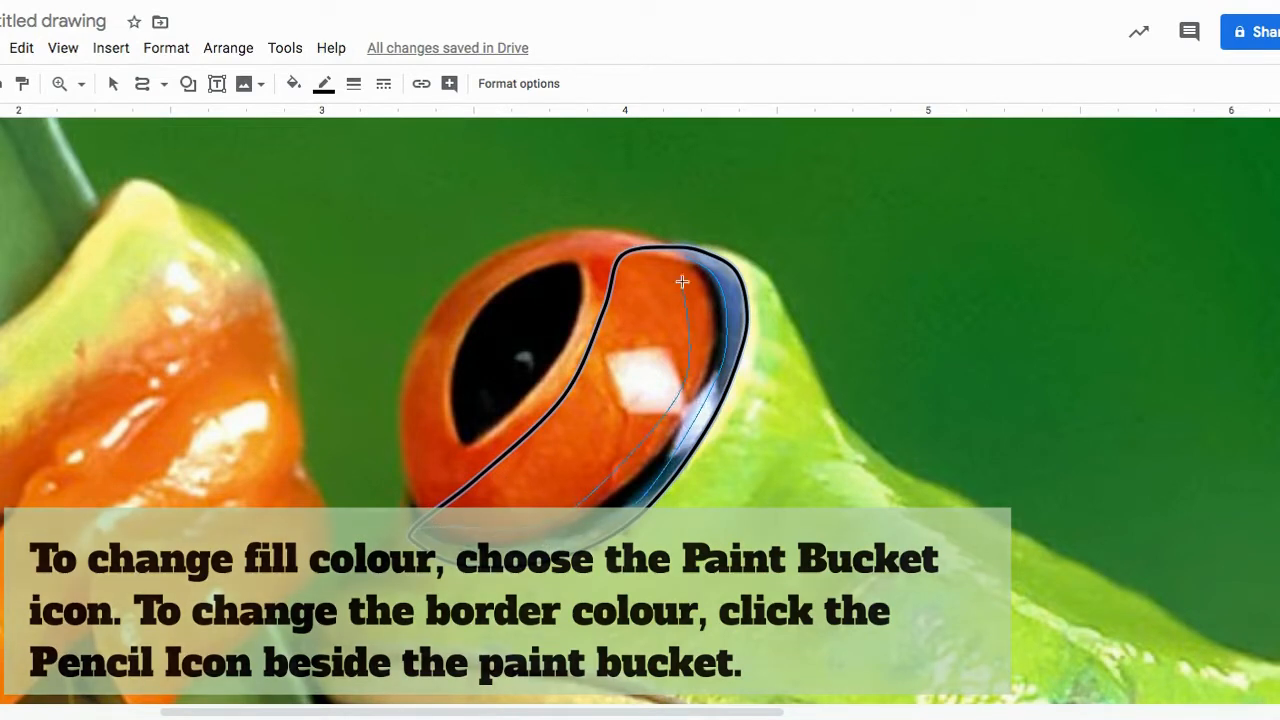
{"action": "left_click", "coordinate": [648, 255]}
{"action": "left_click", "coordinate": [293, 83]}
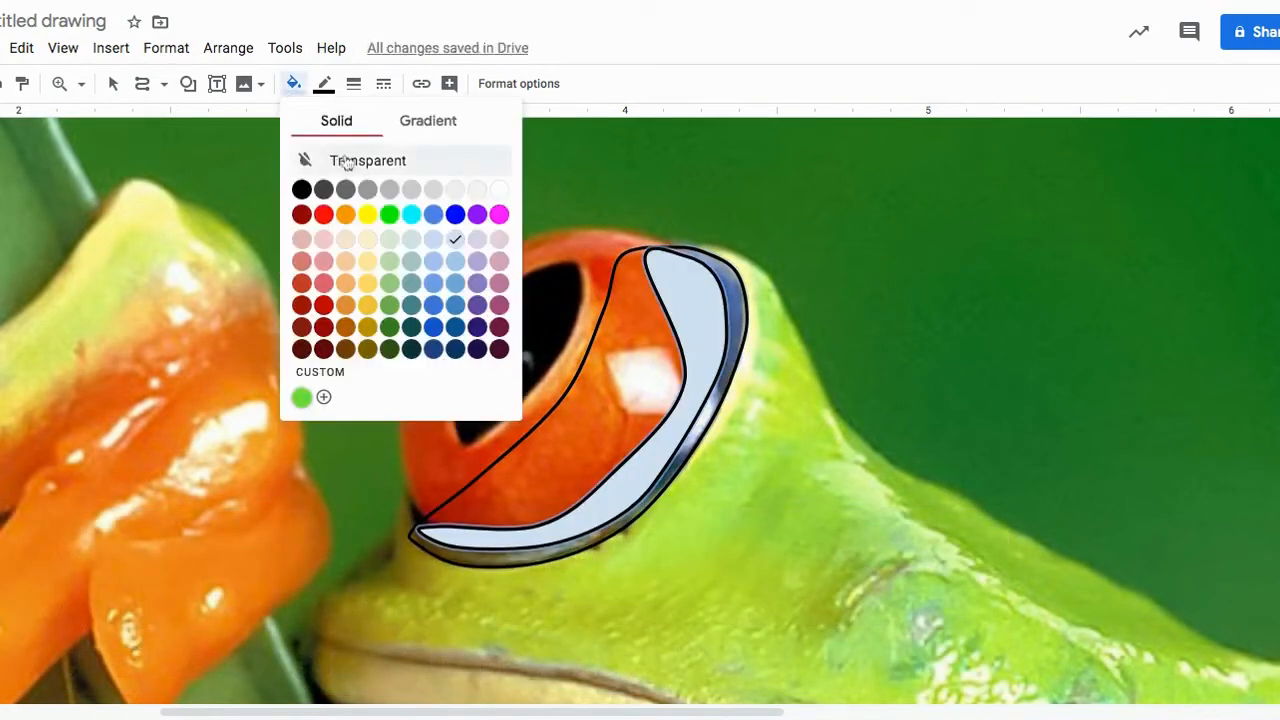
{"action": "left_click", "coordinate": [348, 158]}
Trace the outline of the whole orange eyeball as a closed curve and make its fill transparent
{"action": "left_click", "coordinate": [560, 235]}
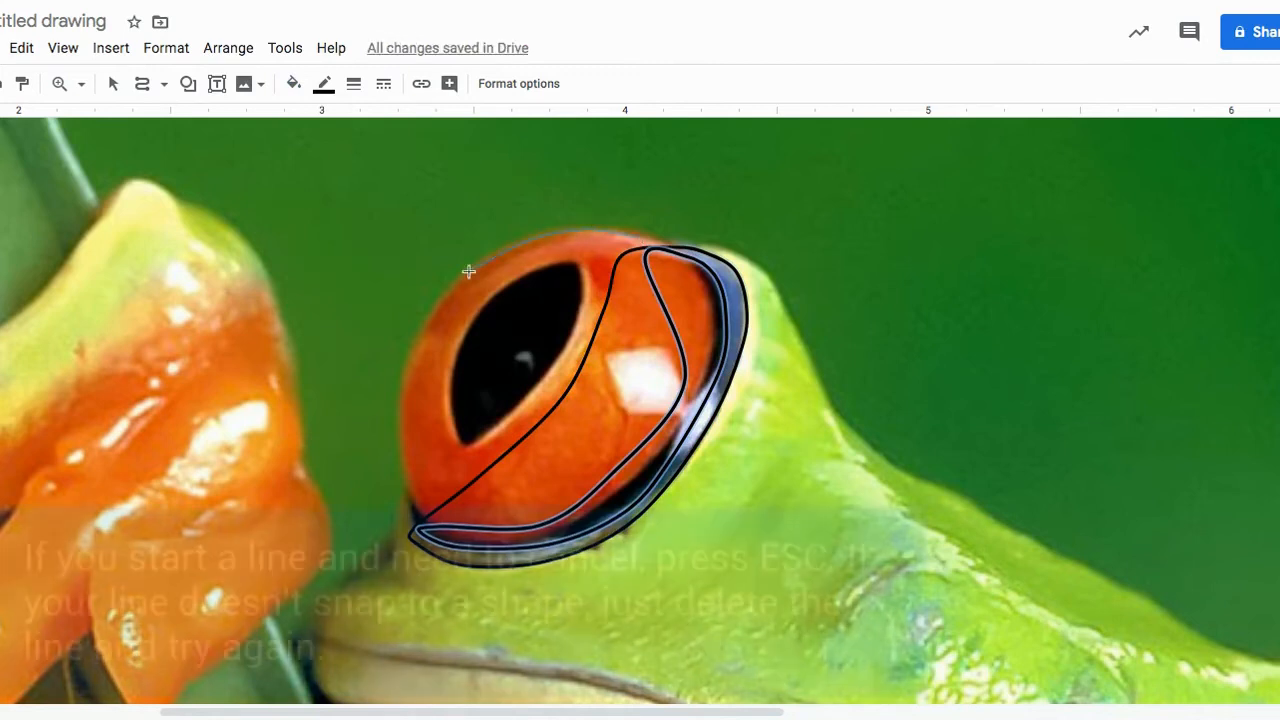
{"action": "left_click", "coordinate": [402, 455]}
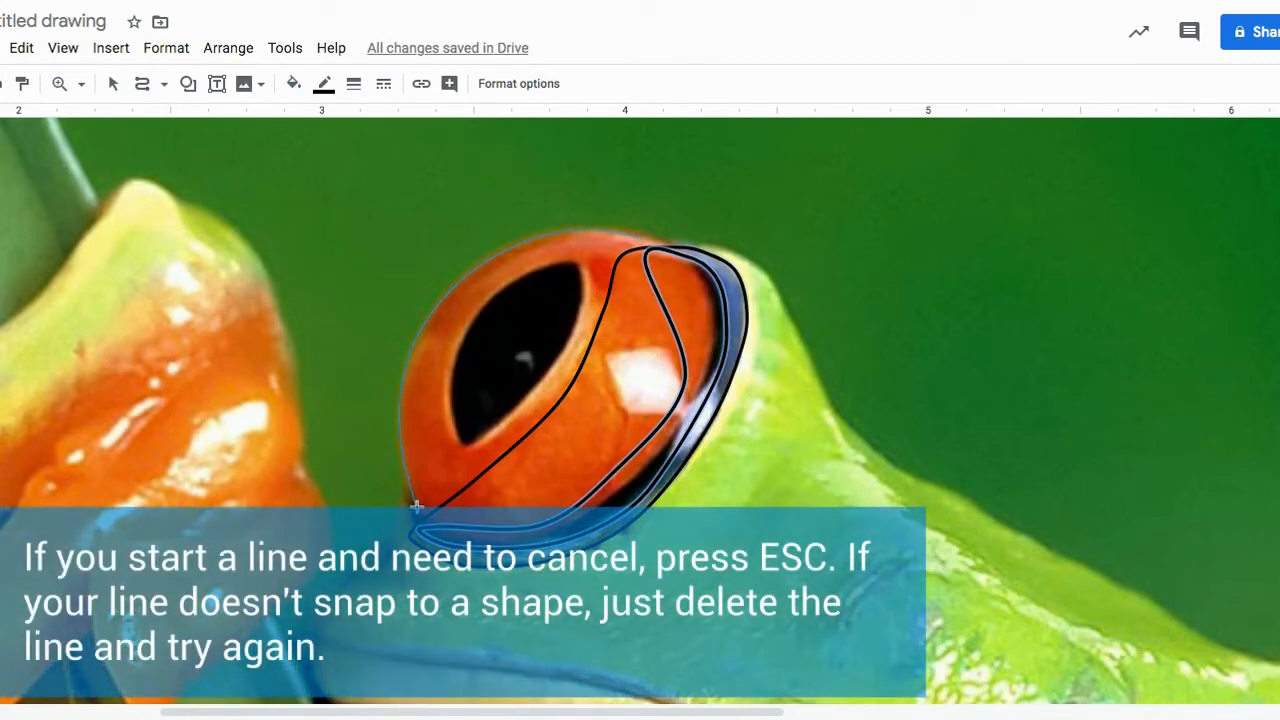
{"action": "left_click", "coordinate": [668, 254]}
{"action": "left_click", "coordinate": [293, 83]}
{"action": "left_click", "coordinate": [356, 163]}
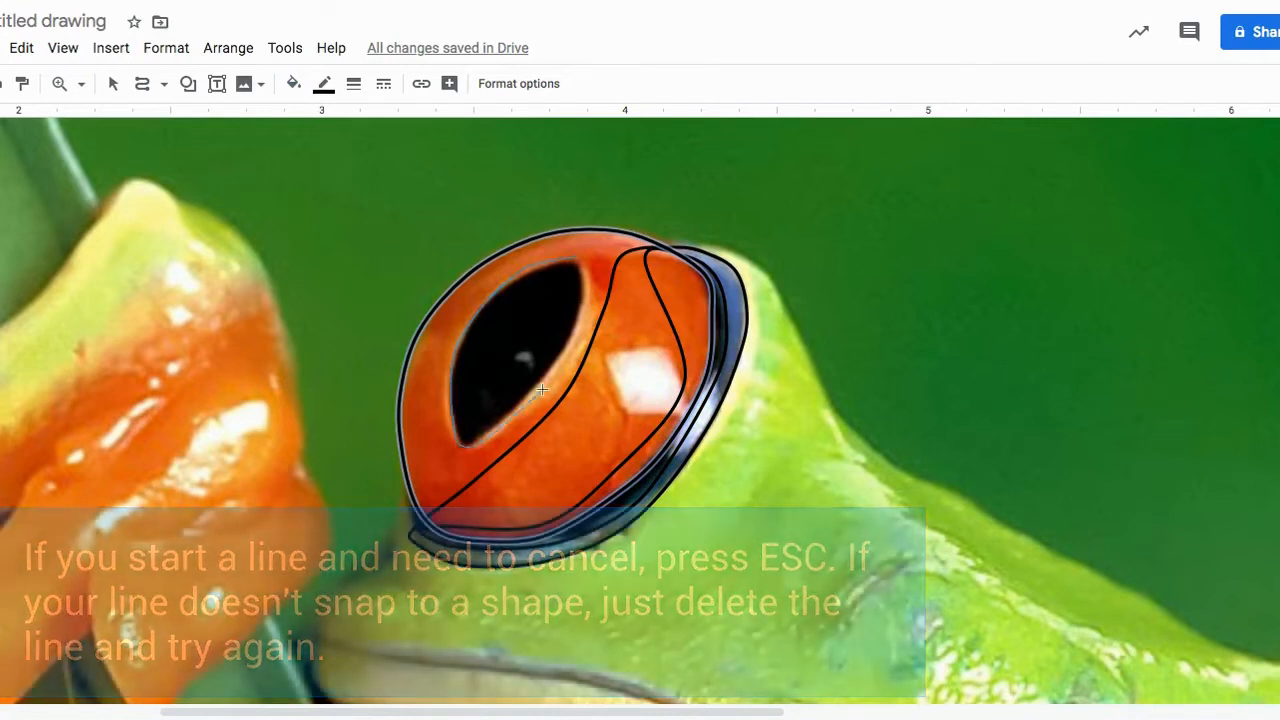
Complete the pupil's curve outline with a transparent fill and adjust its upper point to match the photo
{"action": "left_click", "coordinate": [578, 257]}
{"action": "left_click", "coordinate": [293, 84]}
{"action": "left_click", "coordinate": [367, 158]}
{"action": "key", "text": "Escape"}
{"action": "double_click", "coordinate": [543, 334]}
{"action": "left_click_drag", "start_coordinate": [576, 258], "coordinate": [579, 266]}
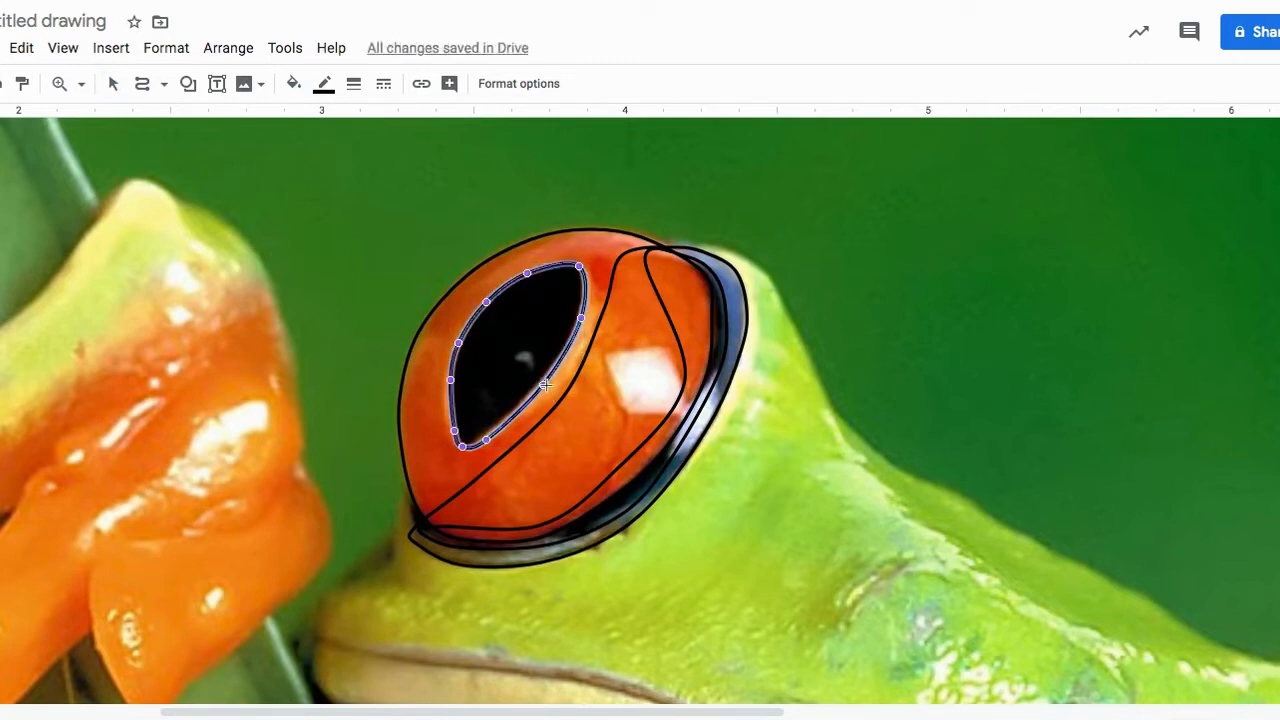
Trace the square white highlight on the orange part of the eye as a closed curve
{"action": "left_click", "coordinate": [113, 84]}
{"action": "left_click", "coordinate": [142, 84]}
{"action": "left_click", "coordinate": [606, 357]}
{"action": "left_click", "coordinate": [628, 416]}
{"action": "left_click", "coordinate": [664, 349]}
{"action": "left_click", "coordinate": [606, 357]}
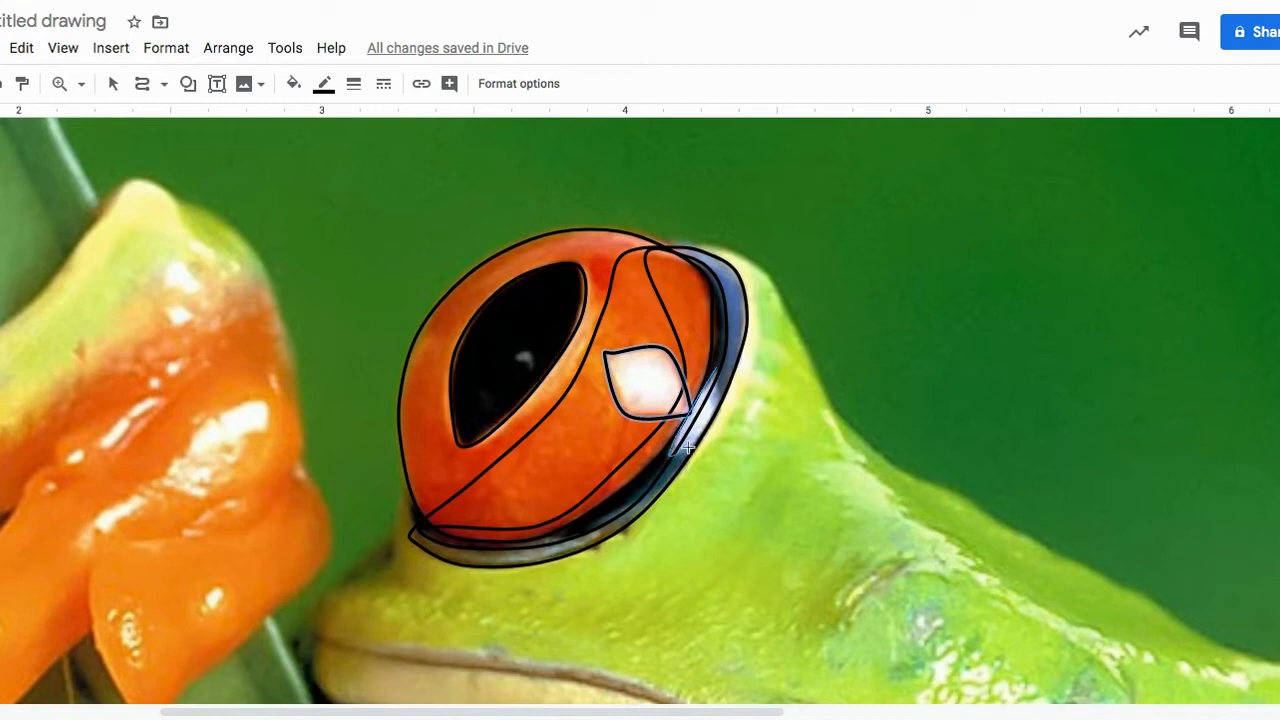
Trace the white reflection on the eye's blue rim, fill it white and make its border transparent
{"action": "left_click", "coordinate": [714, 376]}
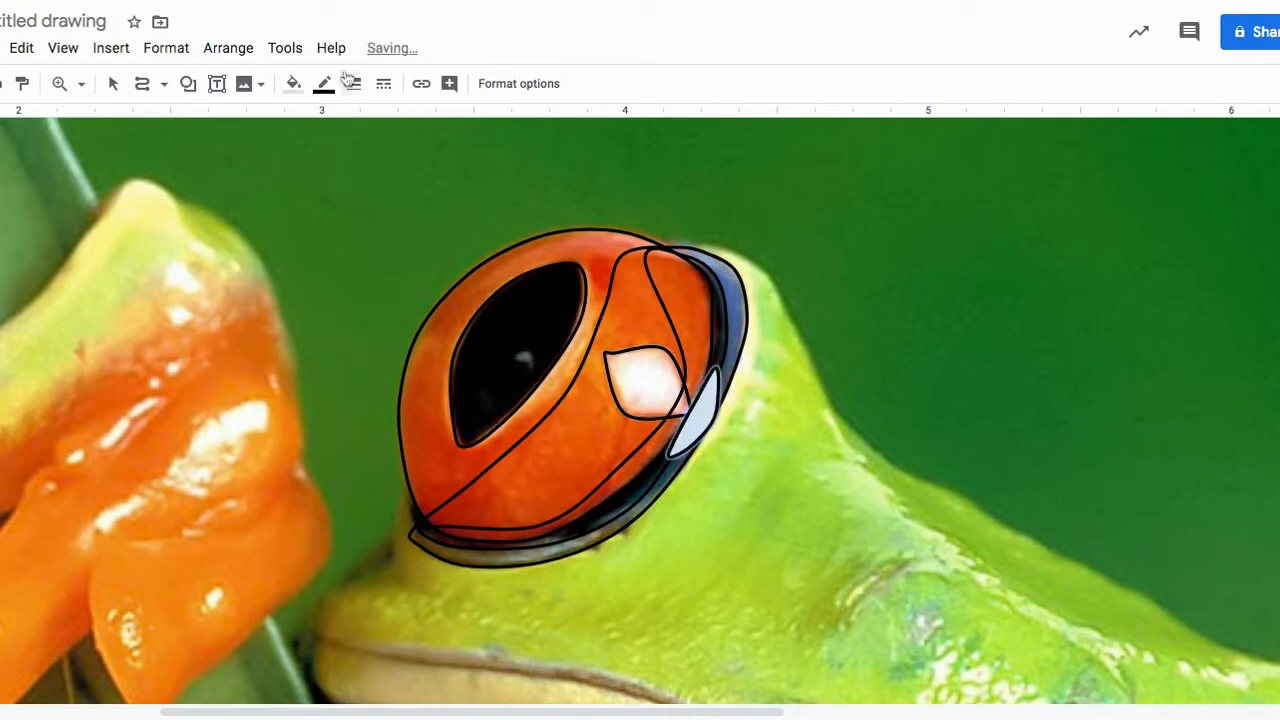
{"action": "left_click", "coordinate": [293, 83]}
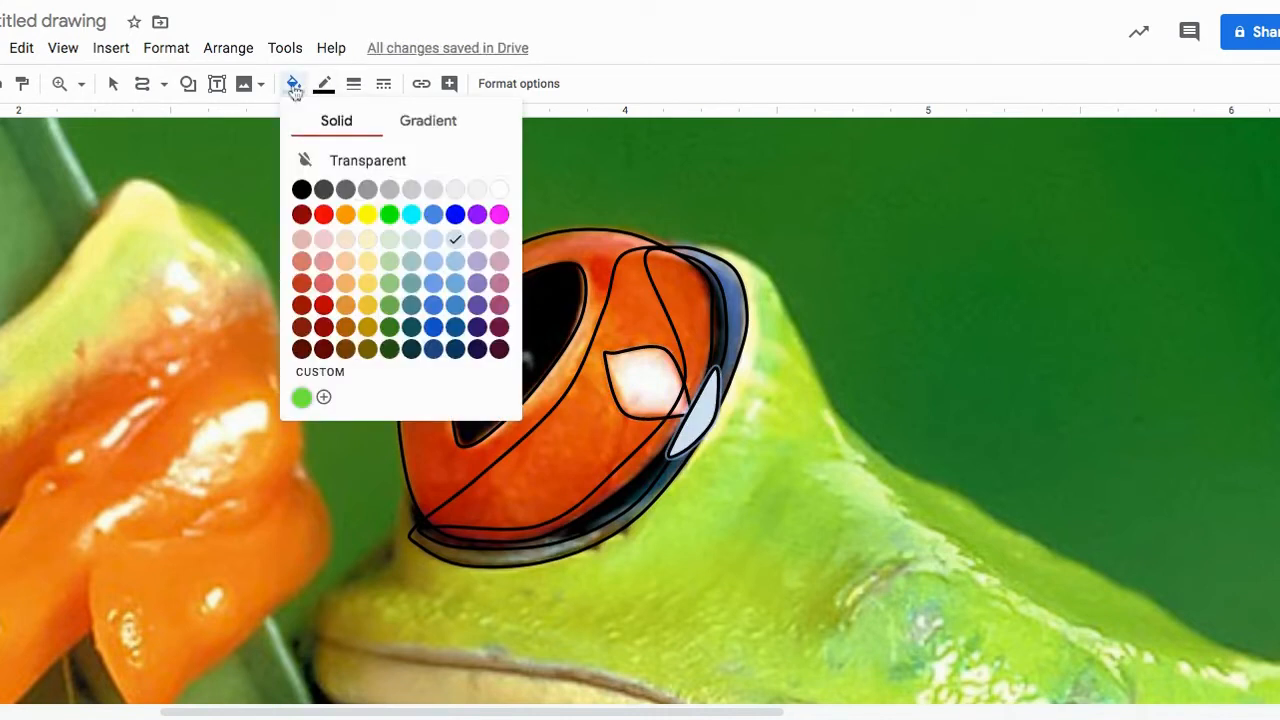
{"action": "left_click", "coordinate": [500, 191]}
{"action": "left_click", "coordinate": [353, 84]}
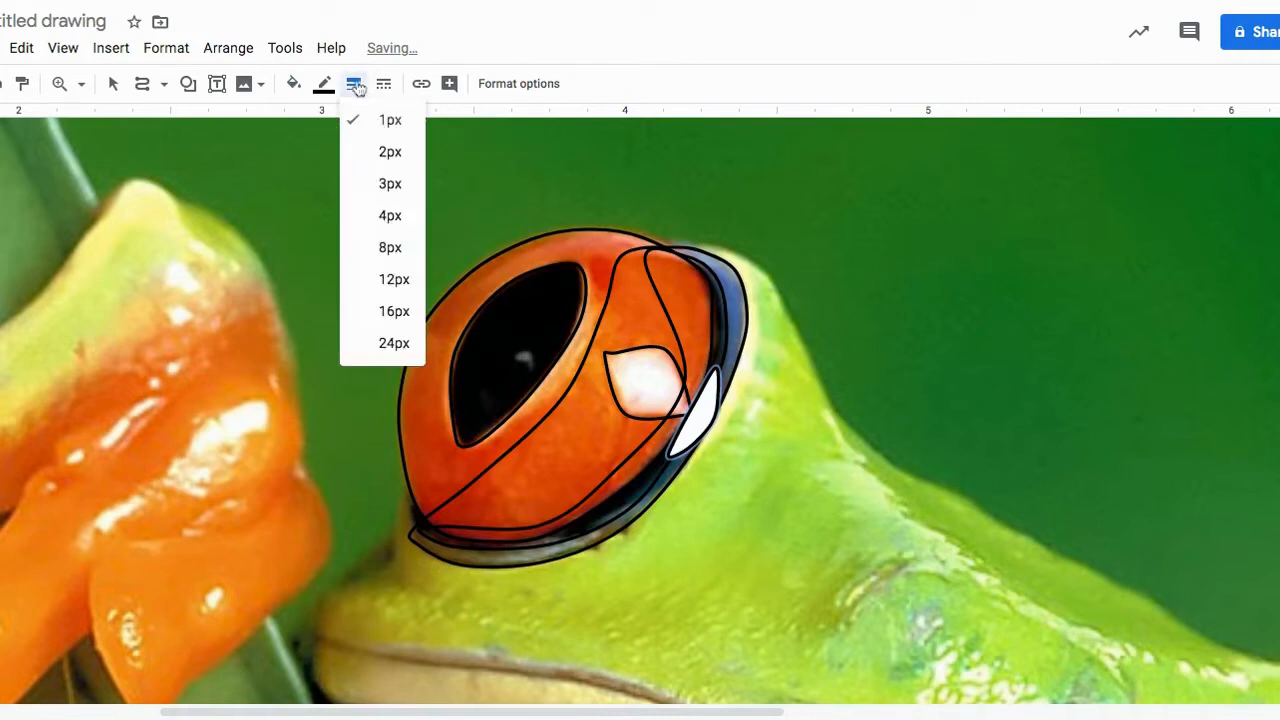
{"action": "left_click", "coordinate": [324, 84]}
{"action": "left_click", "coordinate": [390, 124]}
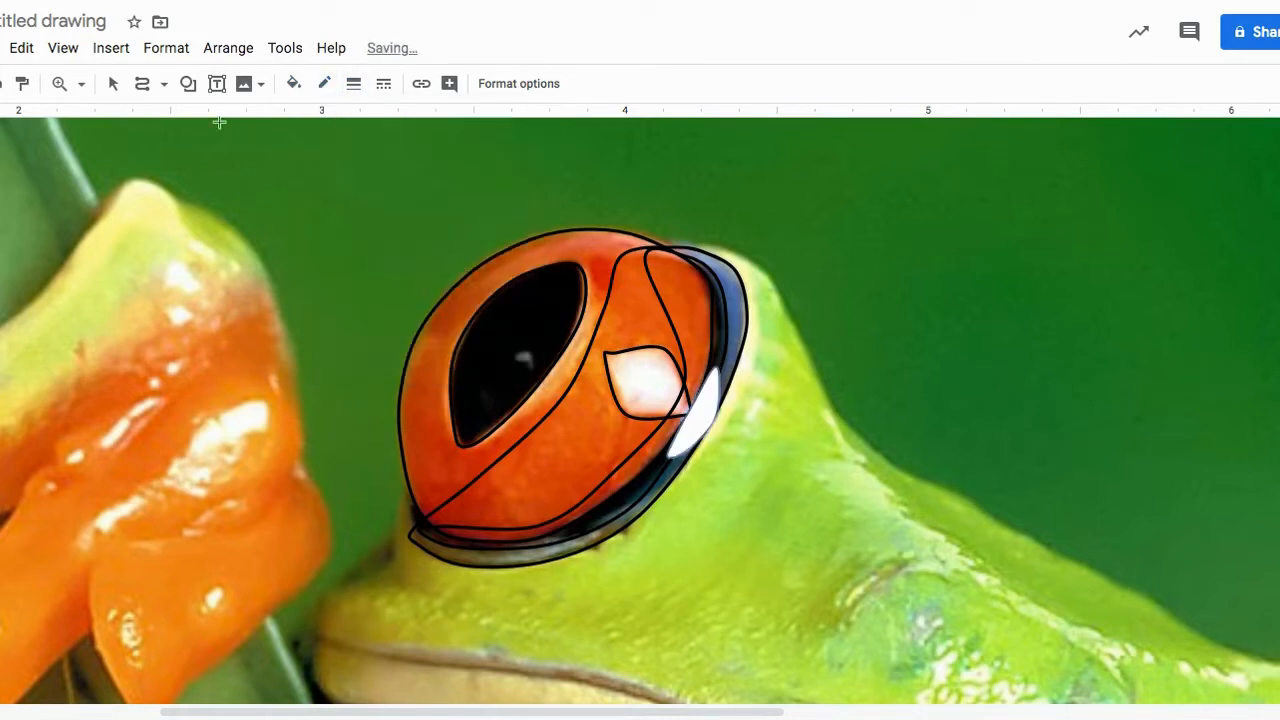
Give the square highlight shape on the eye a transparent border and a white fill
{"action": "left_click", "coordinate": [113, 83]}
{"action": "left_click", "coordinate": [634, 387]}
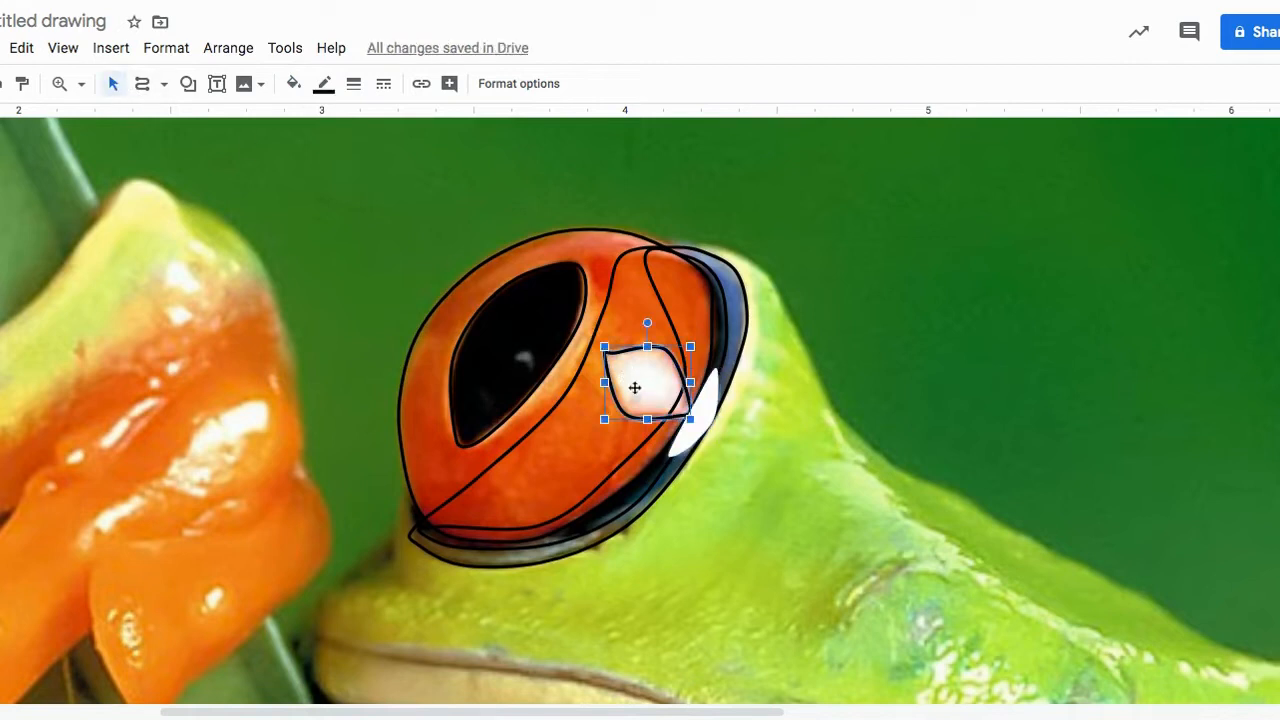
{"action": "left_click", "coordinate": [324, 84]}
{"action": "left_click", "coordinate": [421, 131]}
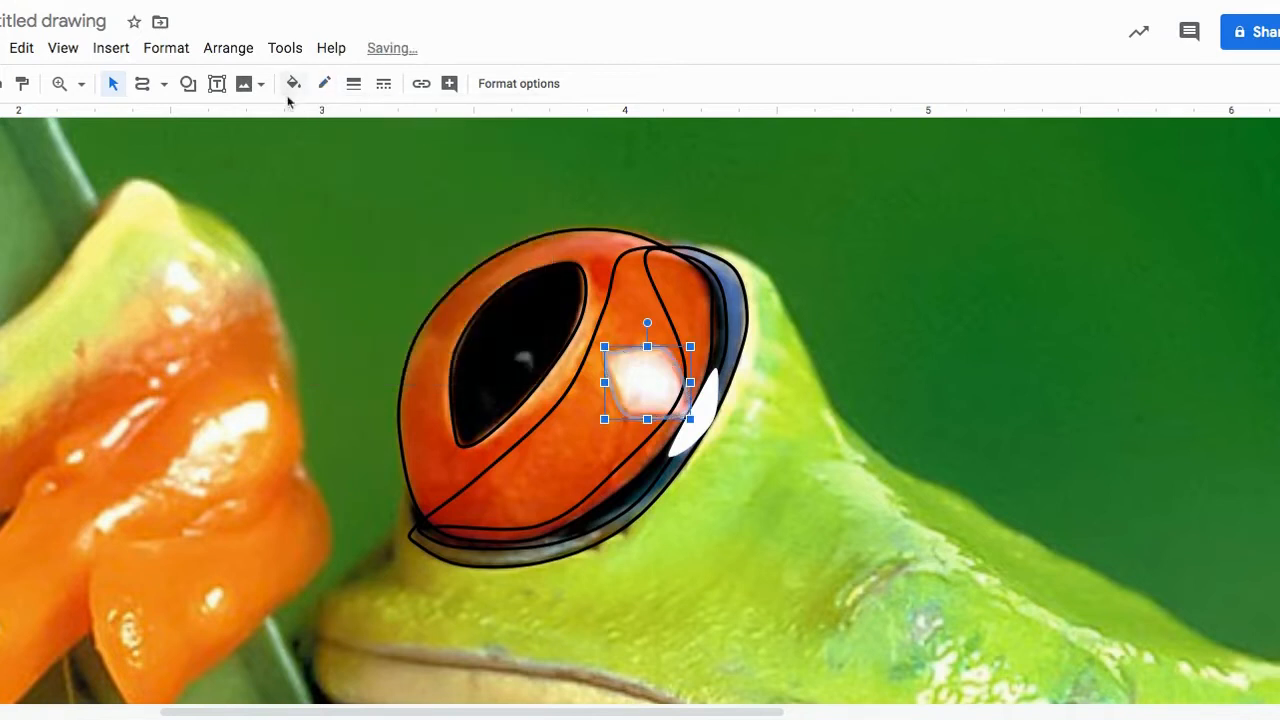
{"action": "left_click", "coordinate": [293, 84]}
{"action": "left_click", "coordinate": [498, 186]}
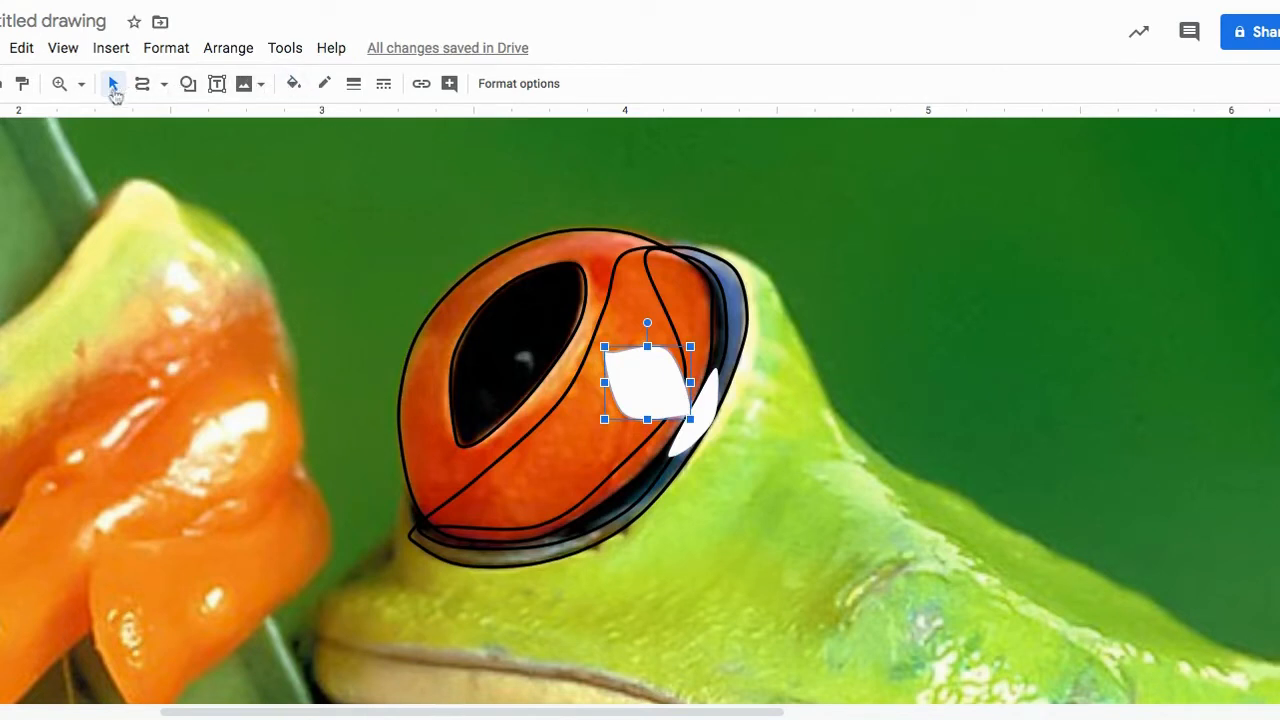
Fill the pupil shape with black and make its border transparent
{"action": "left_click", "coordinate": [113, 85]}
{"action": "left_click", "coordinate": [524, 327]}
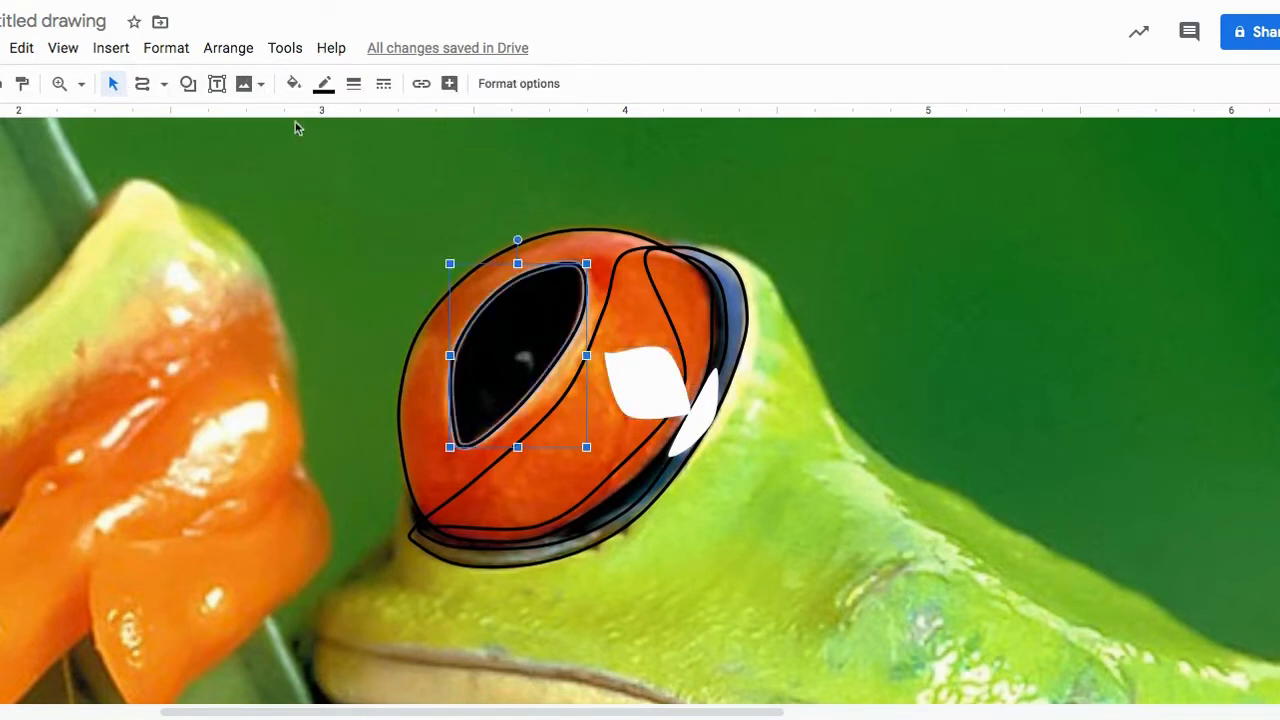
{"action": "left_click", "coordinate": [293, 84]}
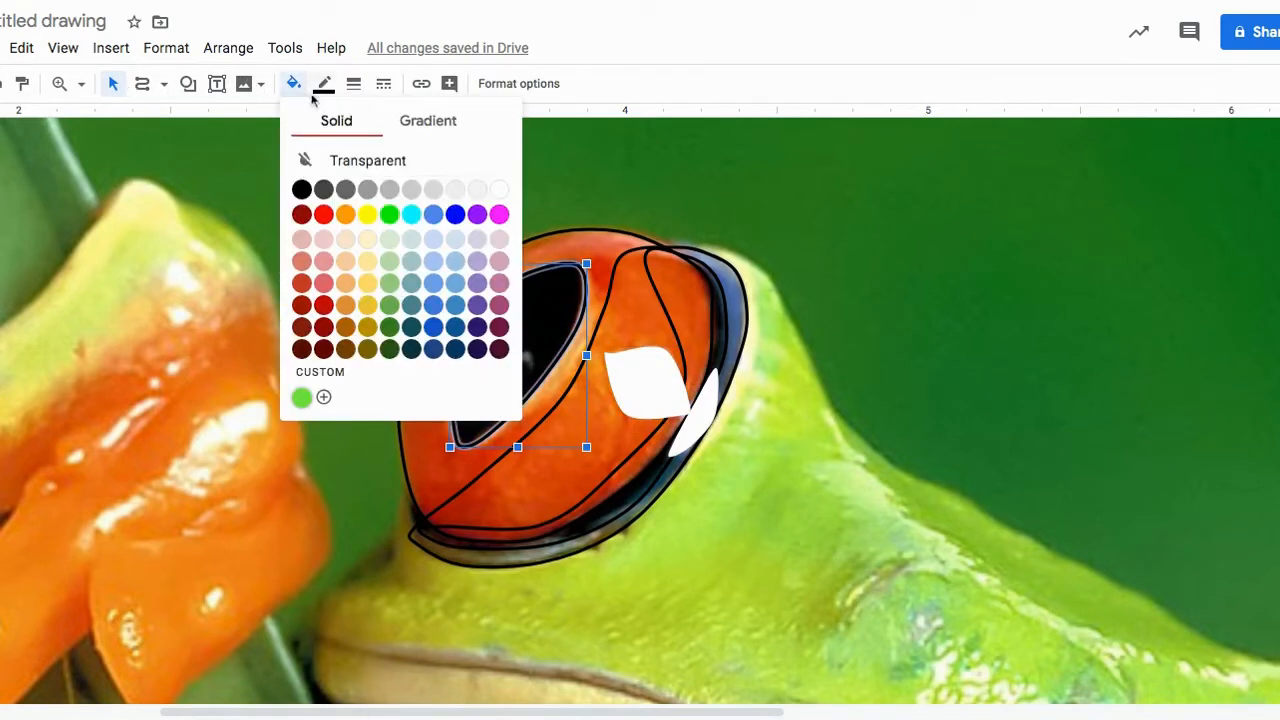
{"action": "left_click", "coordinate": [301, 189]}
{"action": "left_click", "coordinate": [324, 84]}
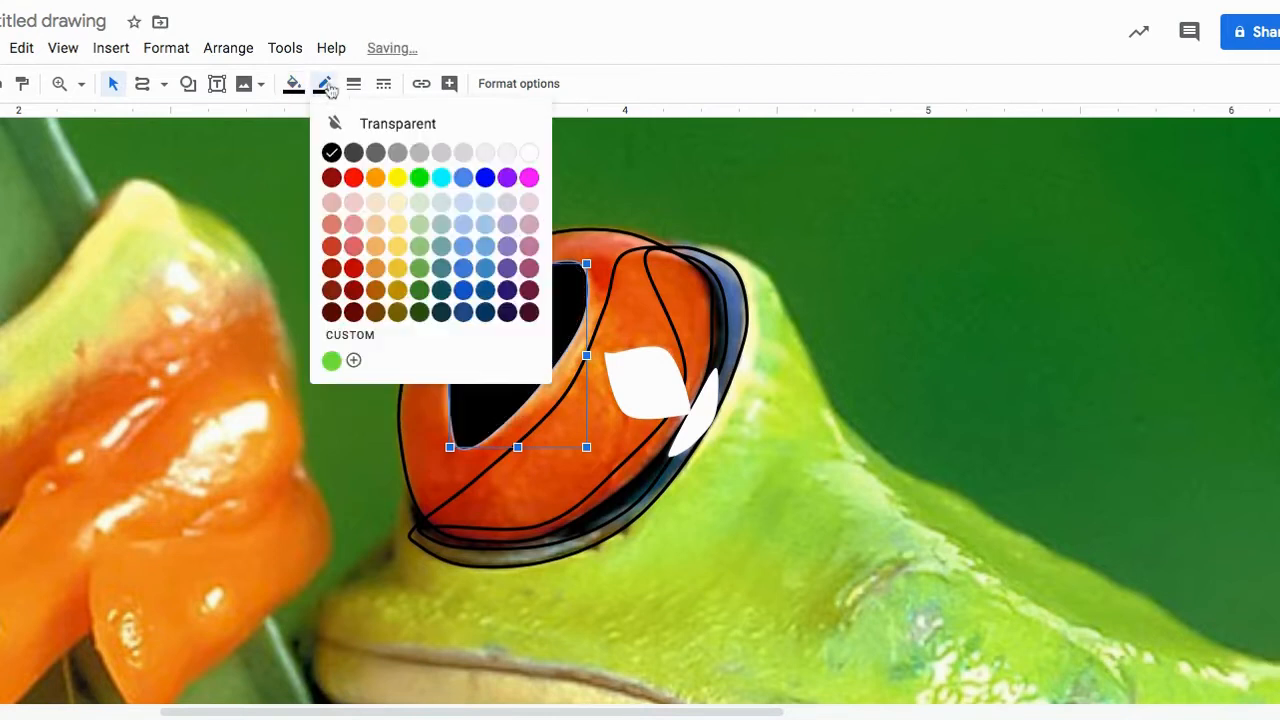
{"action": "left_click", "coordinate": [389, 126]}
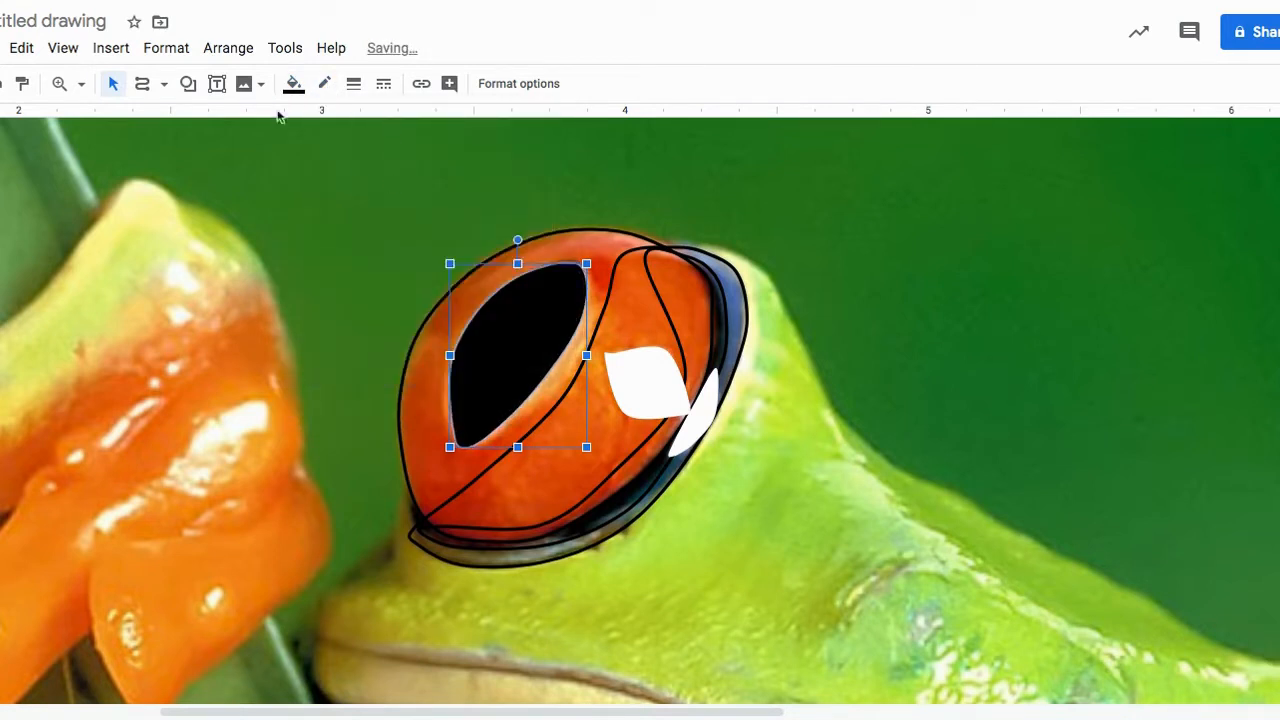
{"action": "left_click", "coordinate": [462, 213]}
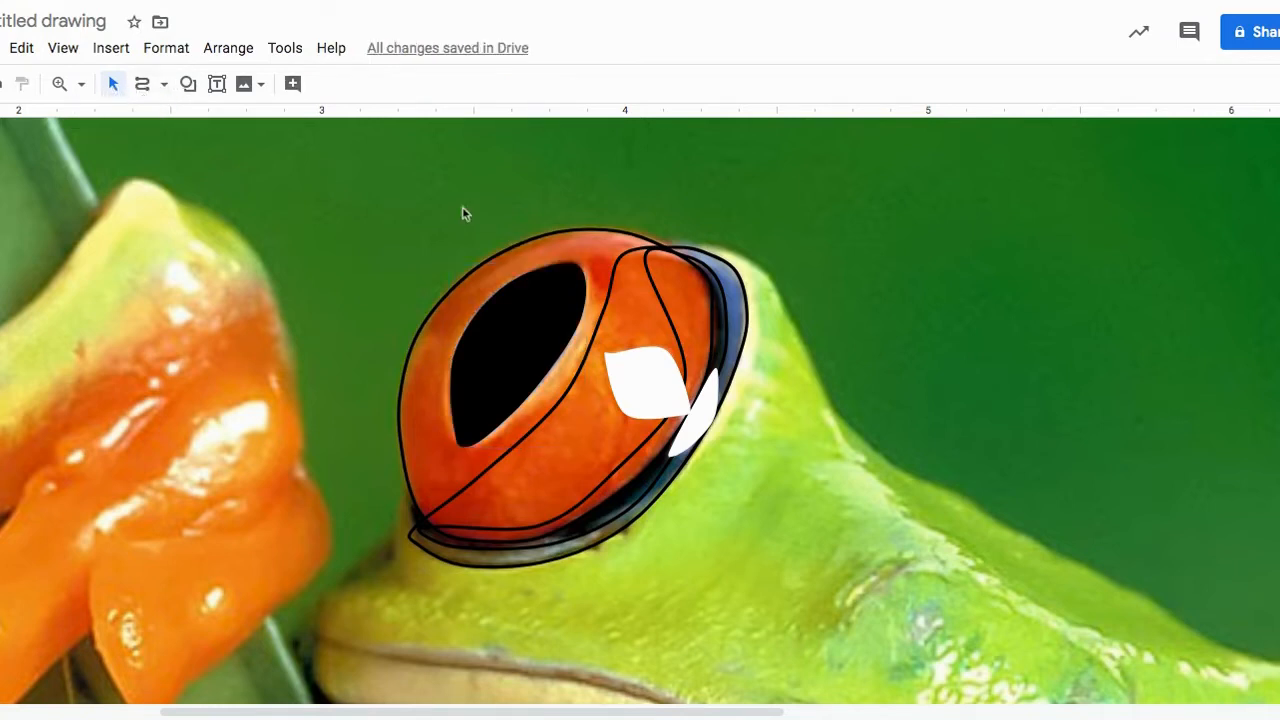
Start a custom gradient fill of type Radial for the large eyeball shape
{"action": "left_click", "coordinate": [577, 244]}
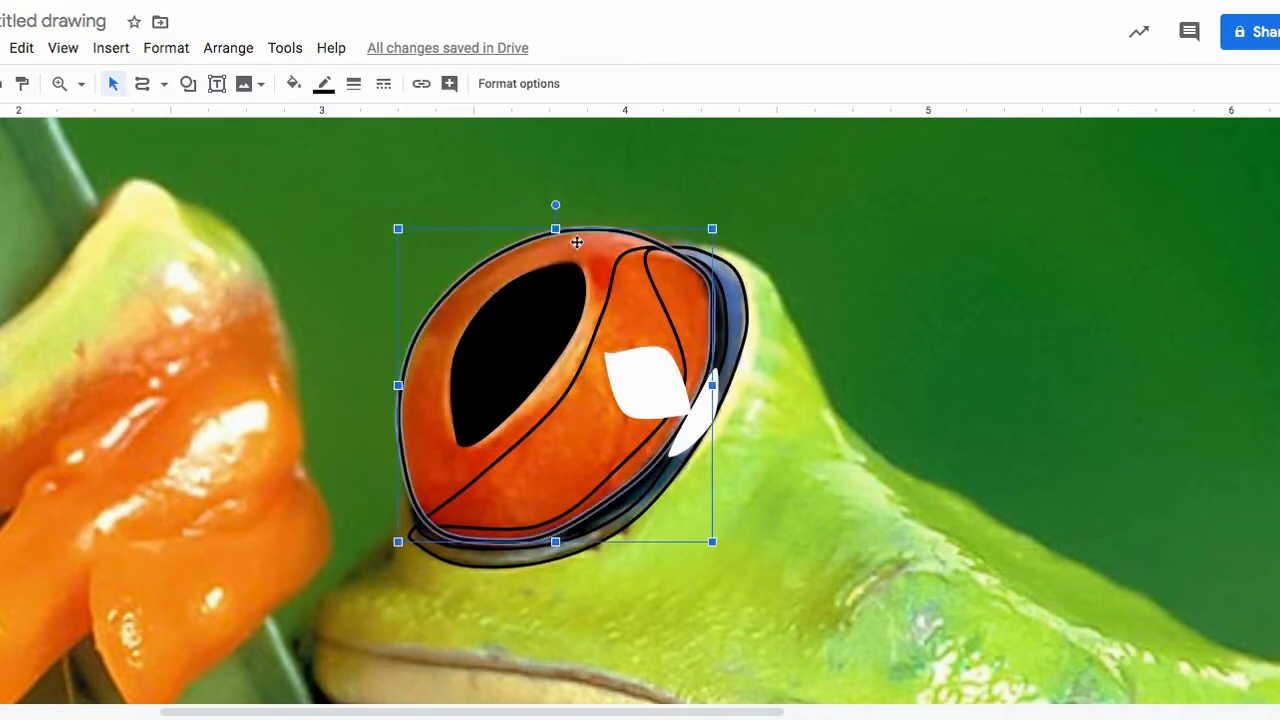
{"action": "left_click", "coordinate": [296, 87]}
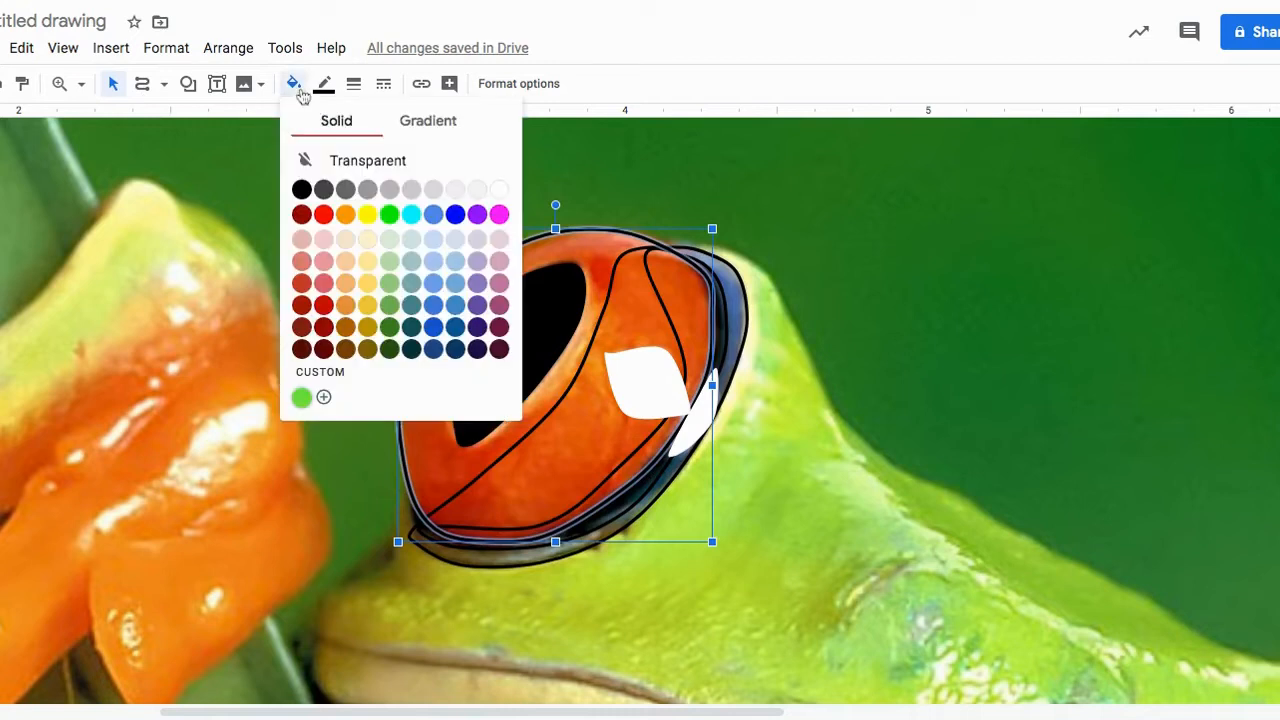
{"action": "left_click", "coordinate": [426, 121]}
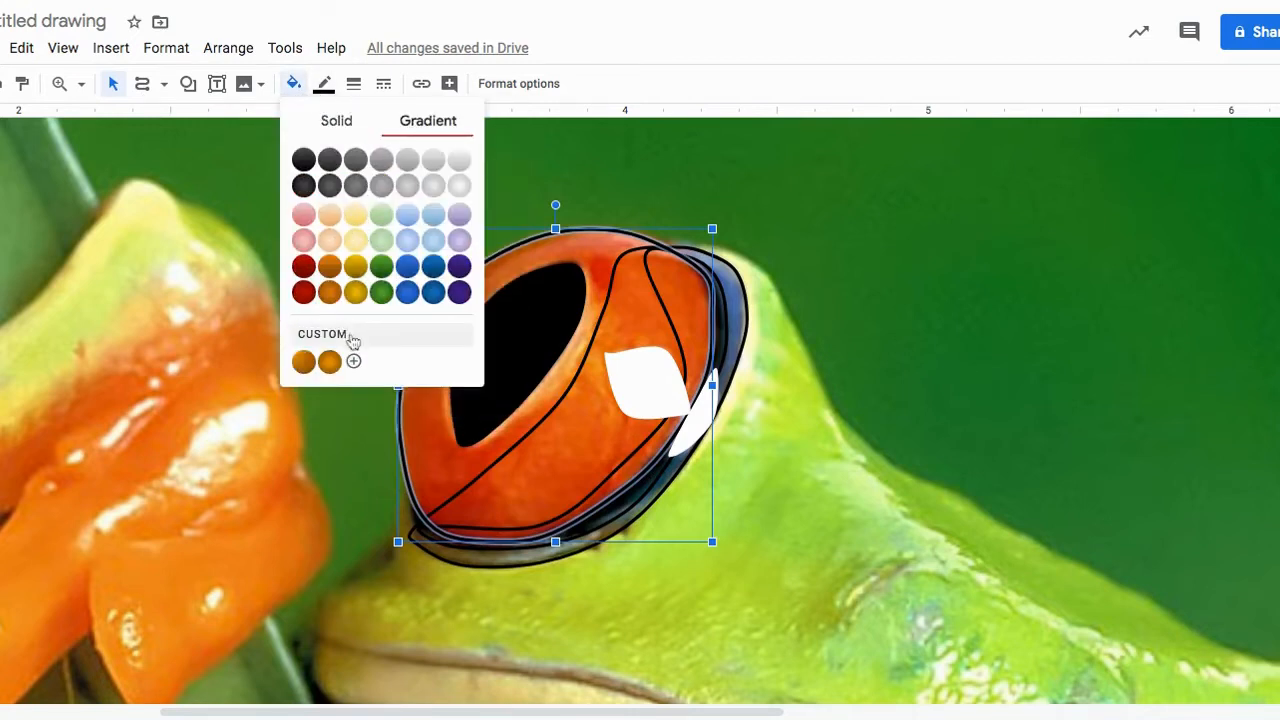
{"action": "left_click", "coordinate": [355, 363]}
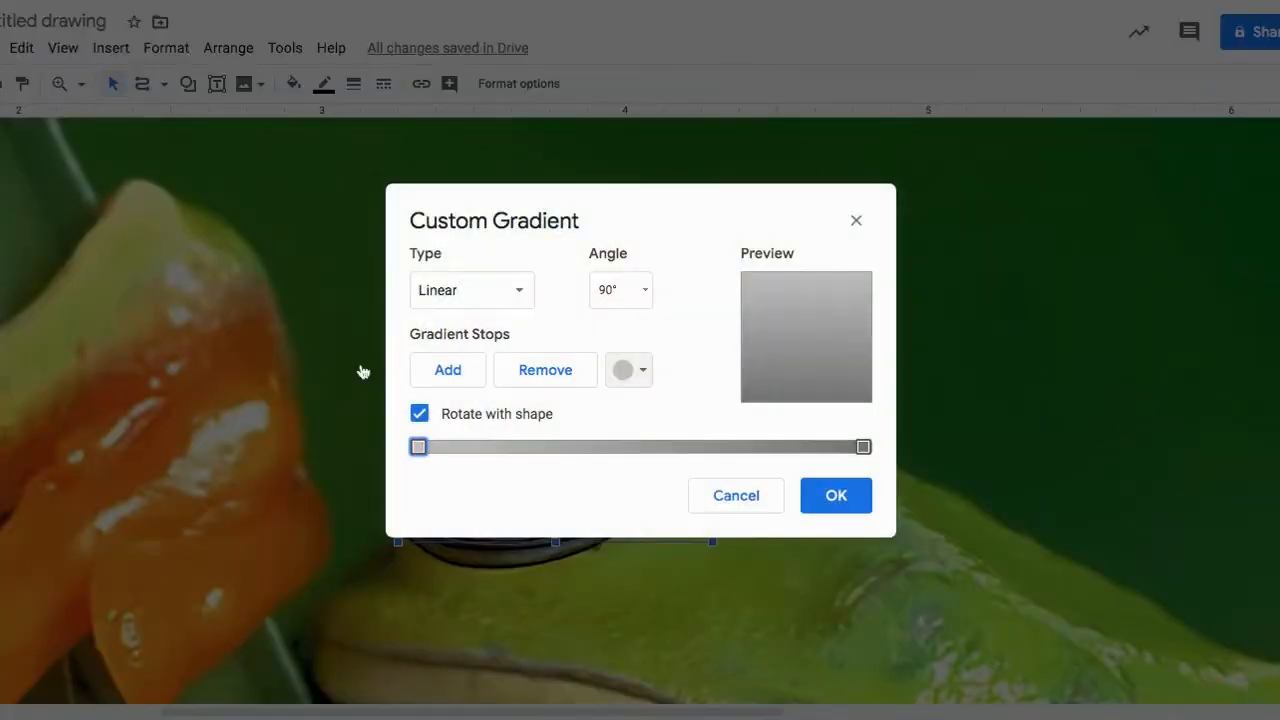
{"action": "left_click", "coordinate": [486, 300]}
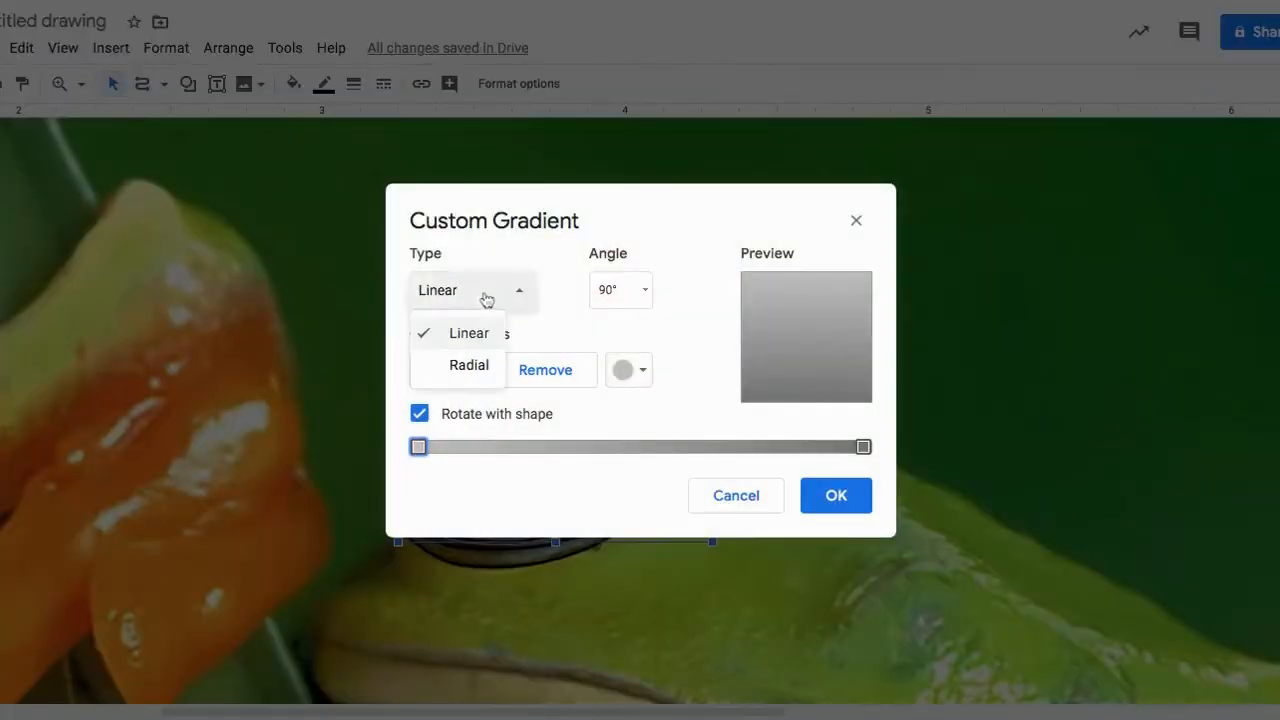
{"action": "left_click", "coordinate": [472, 370]}
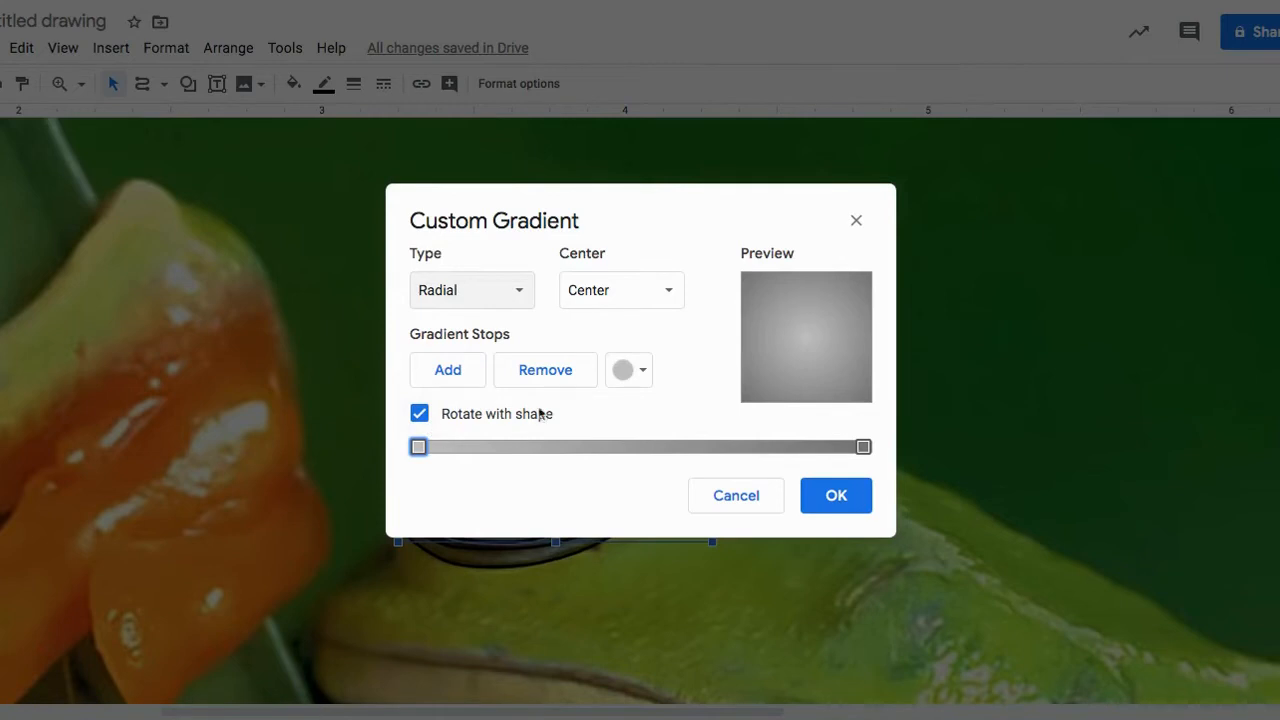
Run the eyeball's radial gradient from orange at the center to dark orange at the edge, and make the shape's border transparent
{"action": "left_click", "coordinate": [632, 372]}
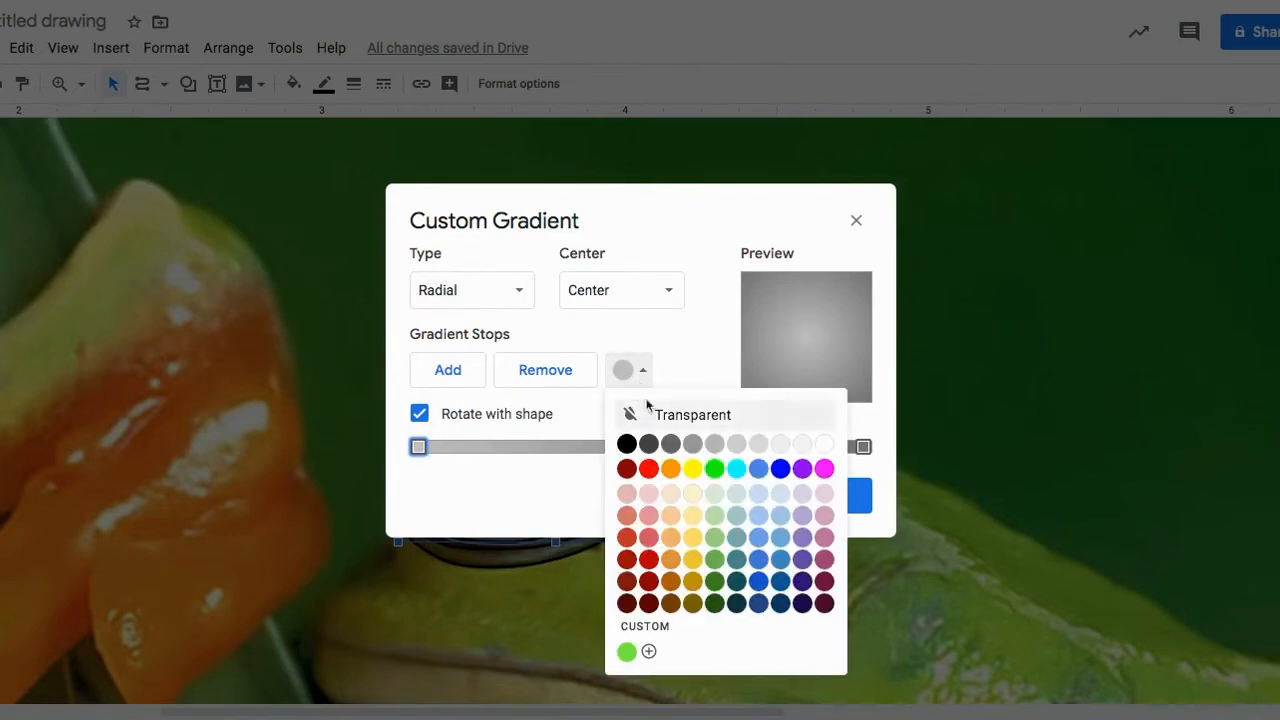
{"action": "left_click", "coordinate": [670, 470]}
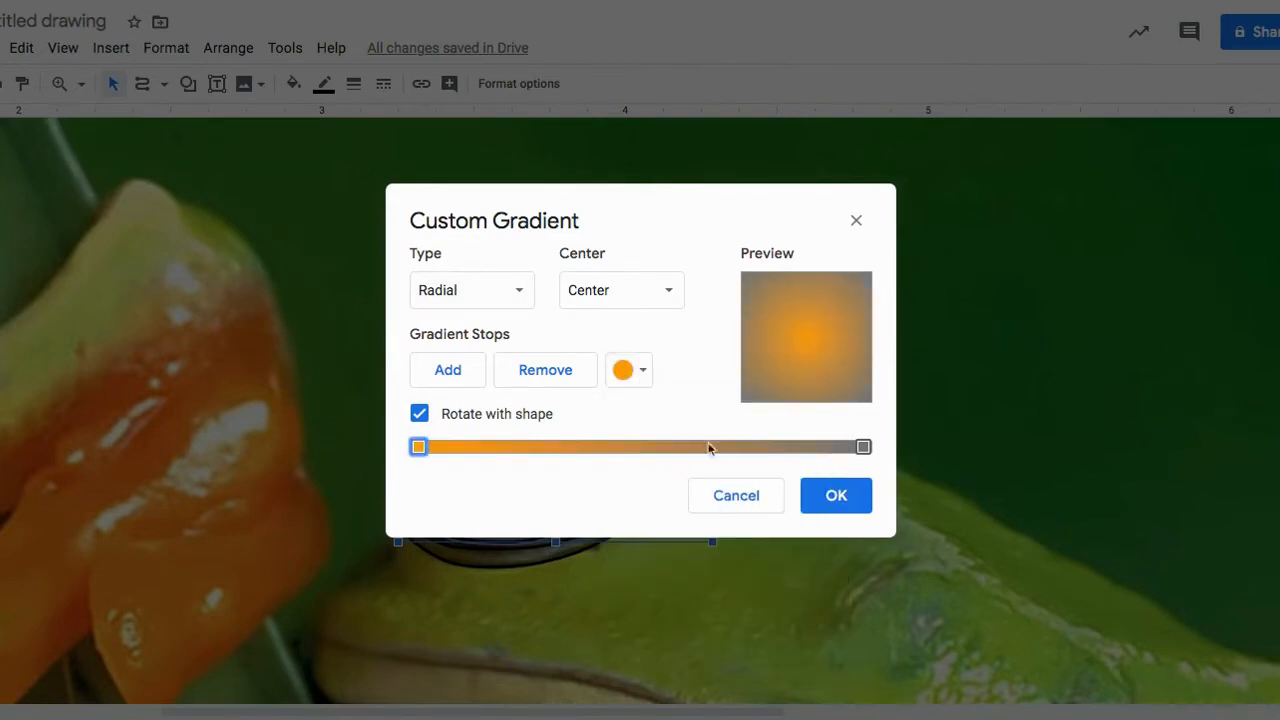
{"action": "left_click", "coordinate": [864, 447]}
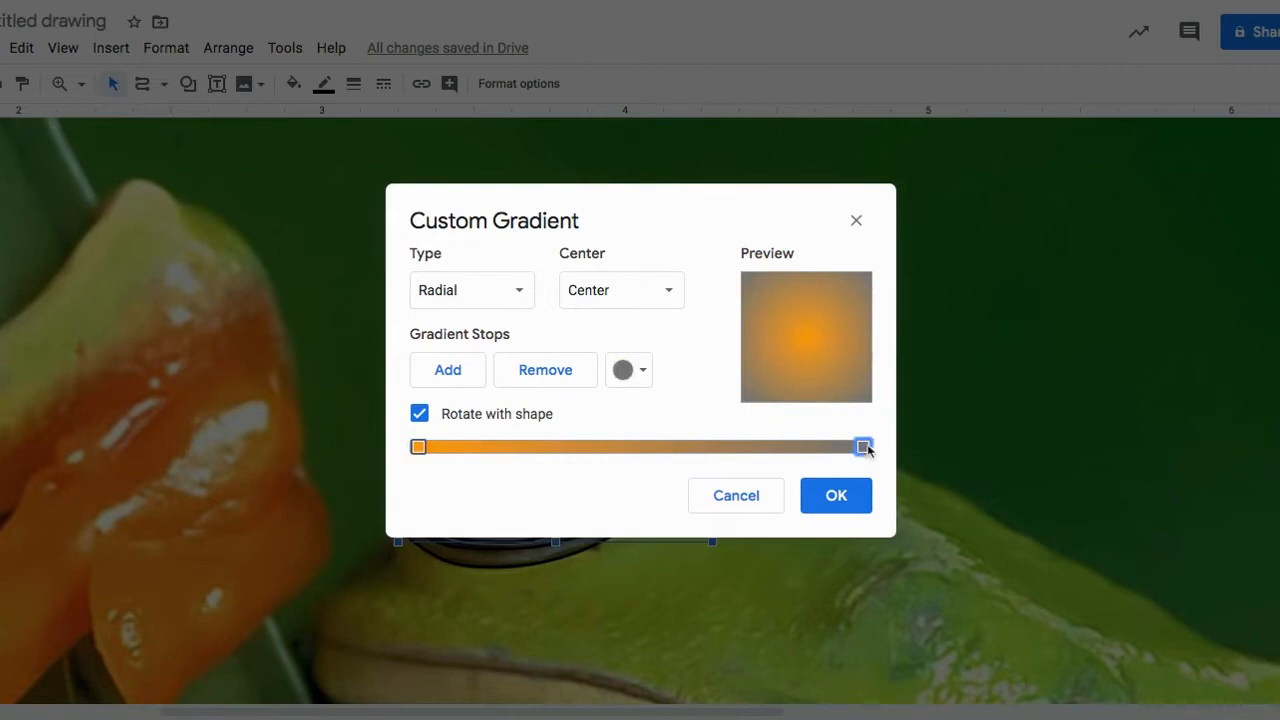
{"action": "left_click", "coordinate": [644, 378]}
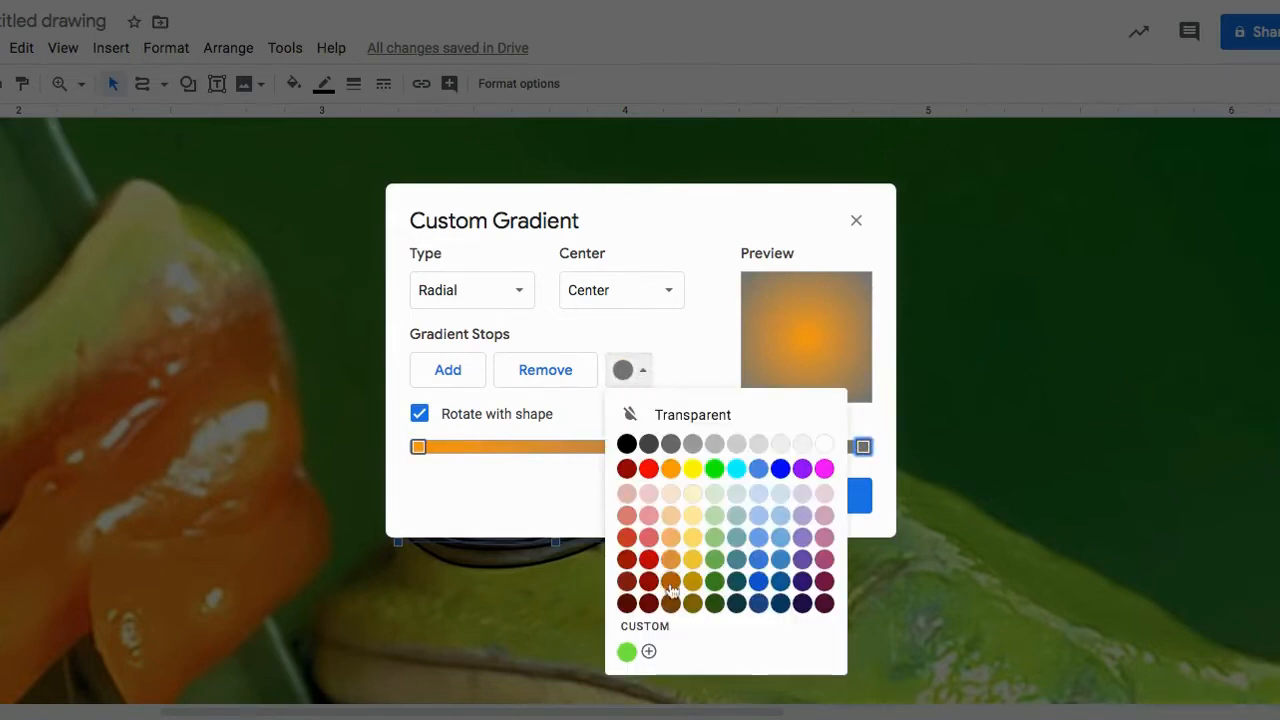
{"action": "left_click", "coordinate": [672, 591]}
{"action": "left_click", "coordinate": [846, 500]}
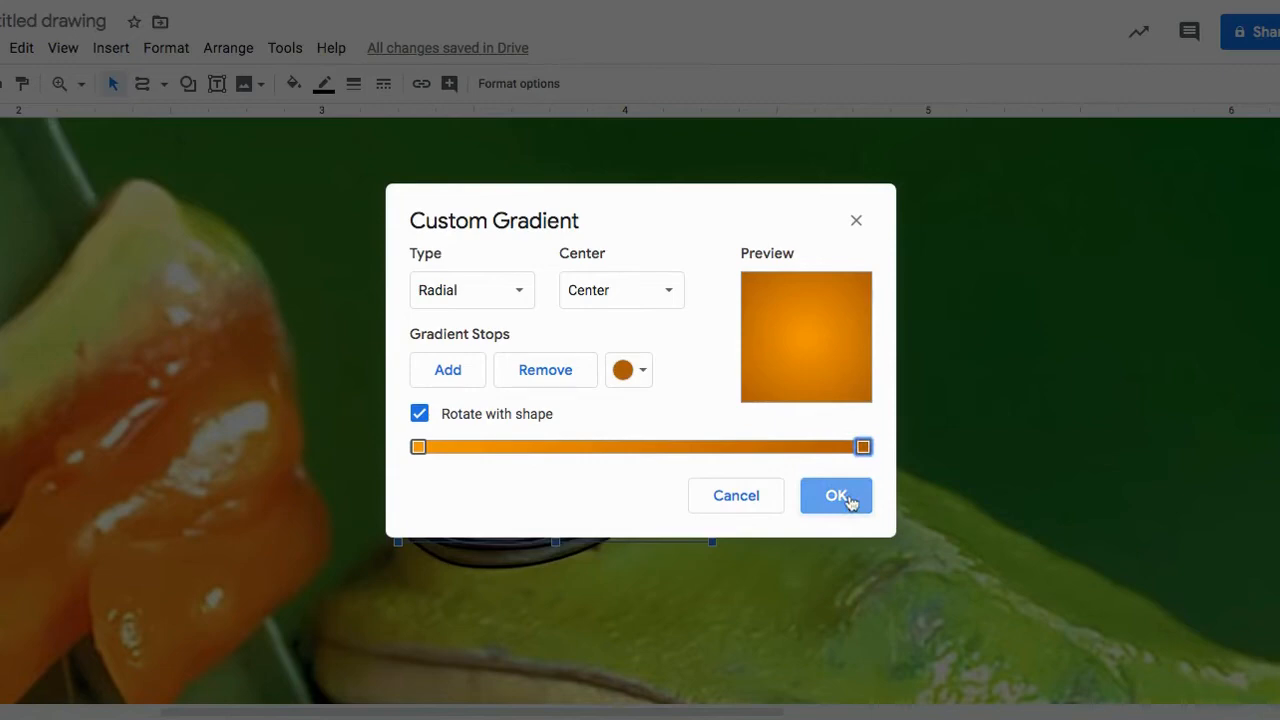
{"action": "left_click", "coordinate": [848, 502]}
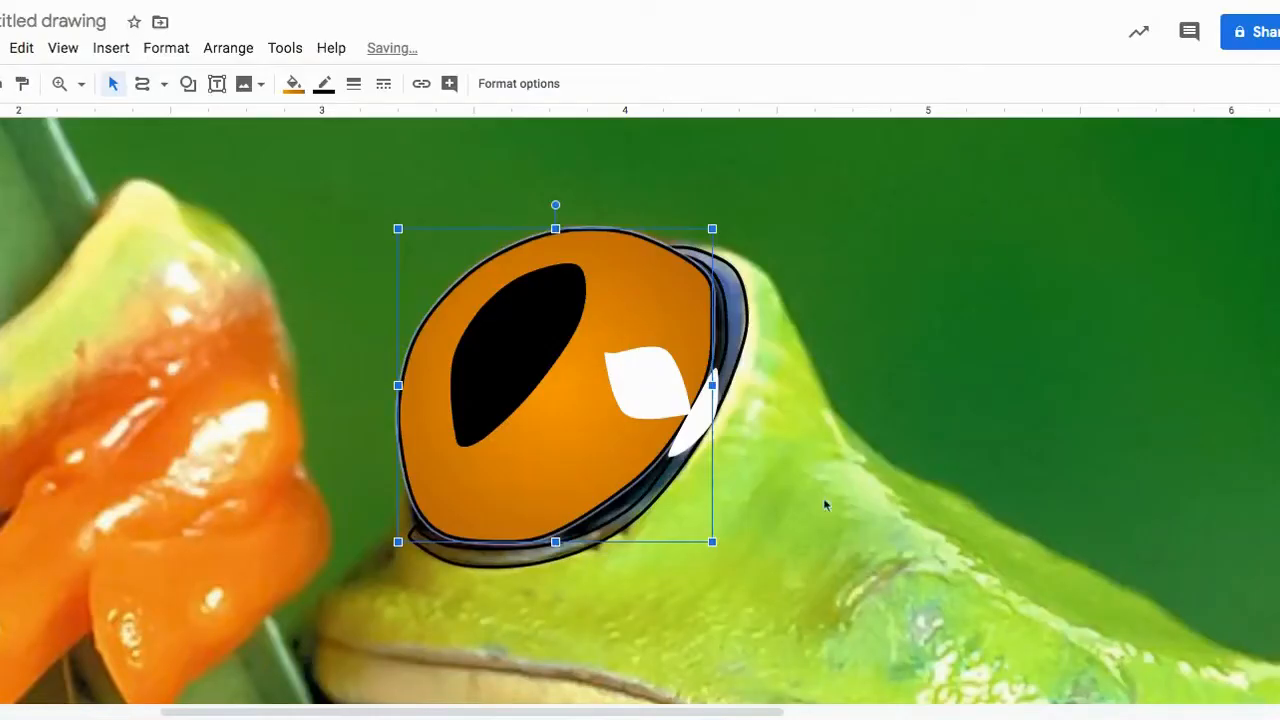
{"action": "left_click", "coordinate": [325, 86]}
{"action": "left_click", "coordinate": [369, 126]}
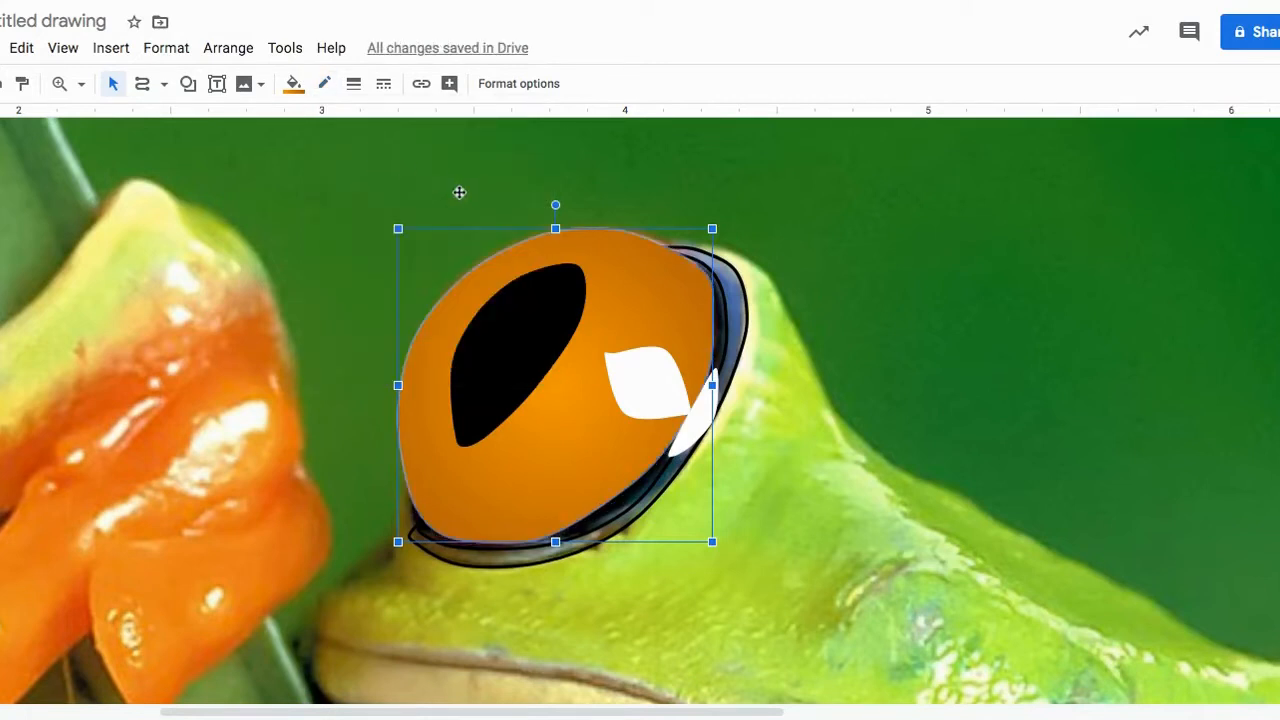
Fill the inner rim shape behind the eyeball with solid black
{"action": "left_click", "coordinate": [726, 326]}
{"action": "left_click", "coordinate": [294, 84]}
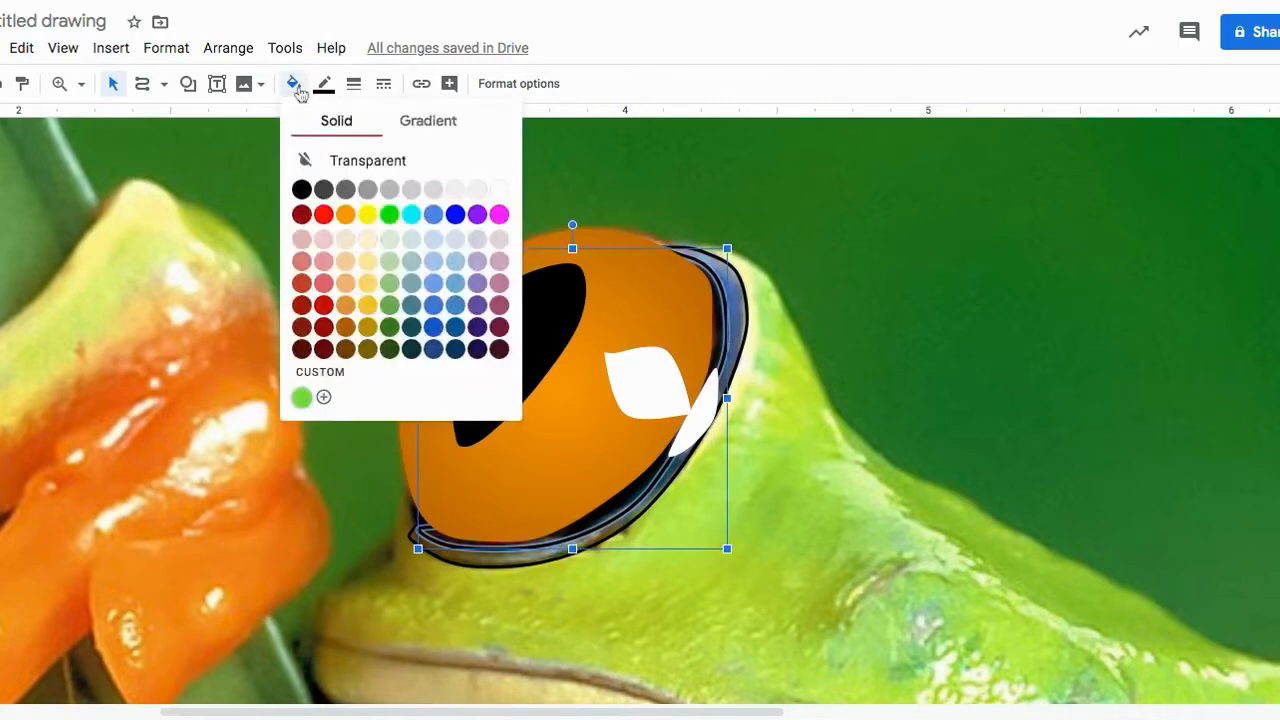
{"action": "left_click", "coordinate": [300, 190]}
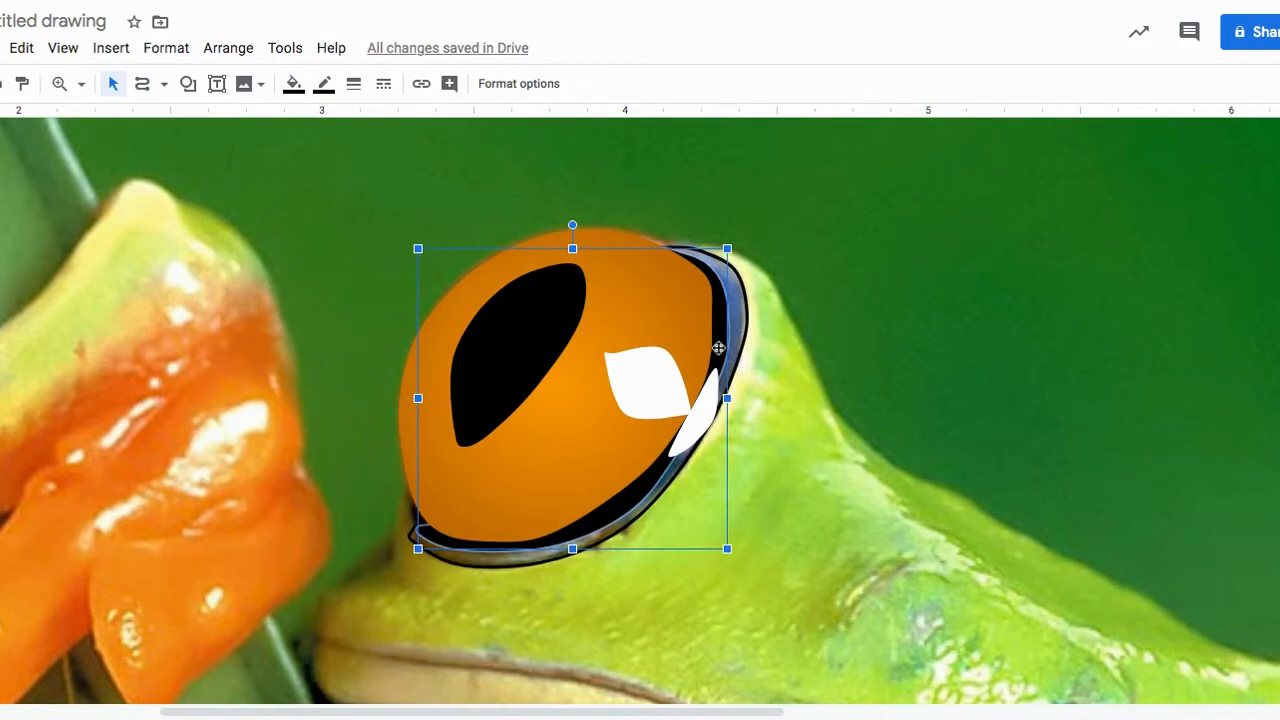
Reshape the black rim's lower-left corner by moving its curve points so it follows the eyeball's edge
{"action": "double_click", "coordinate": [720, 330]}
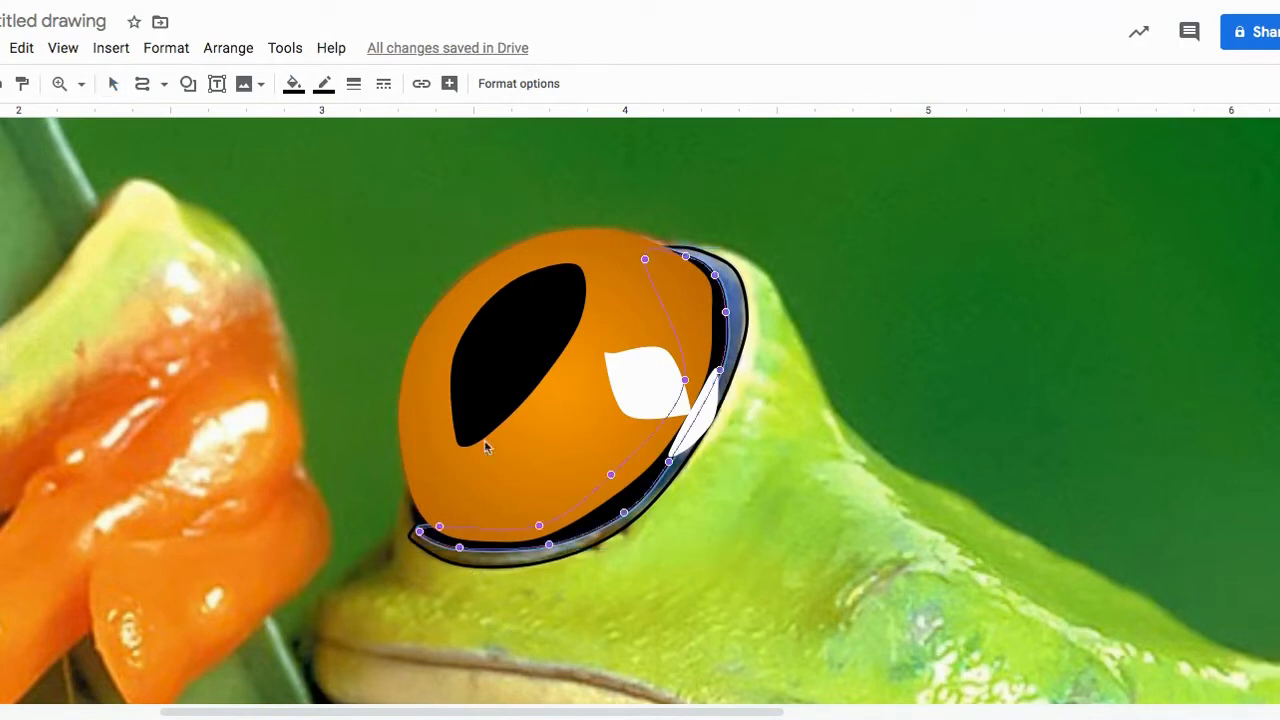
{"action": "left_click", "coordinate": [420, 533]}
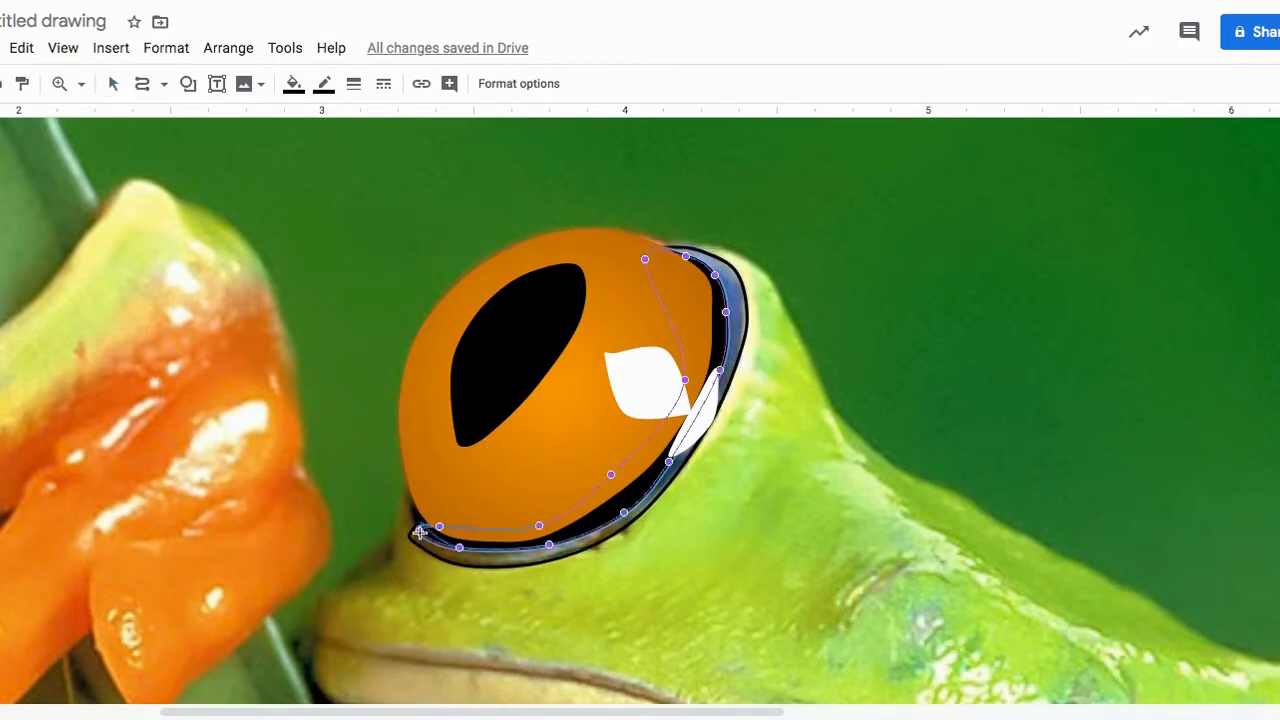
{"action": "left_click_drag", "start_coordinate": [420, 533], "coordinate": [443, 545]}
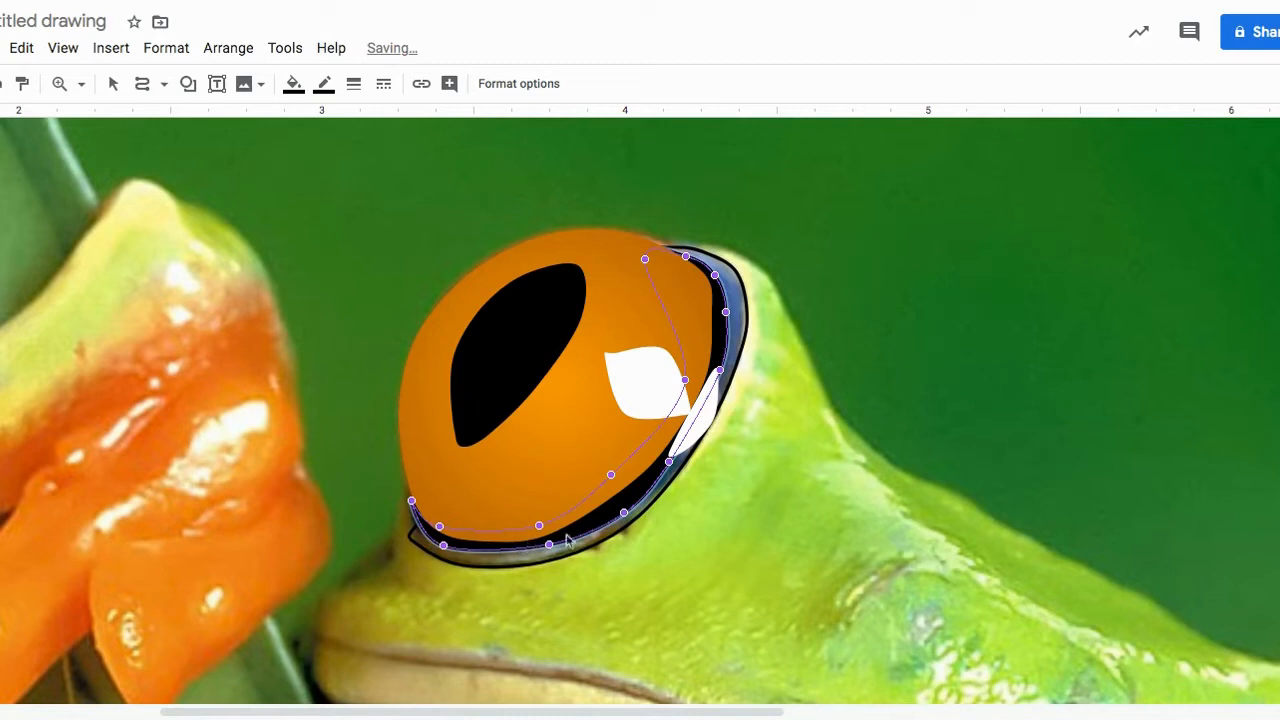
Fill the outer eye rim shape with a custom greyish blue, #7a7b97
{"action": "left_click", "coordinate": [739, 303]}
{"action": "left_click", "coordinate": [743, 304]}
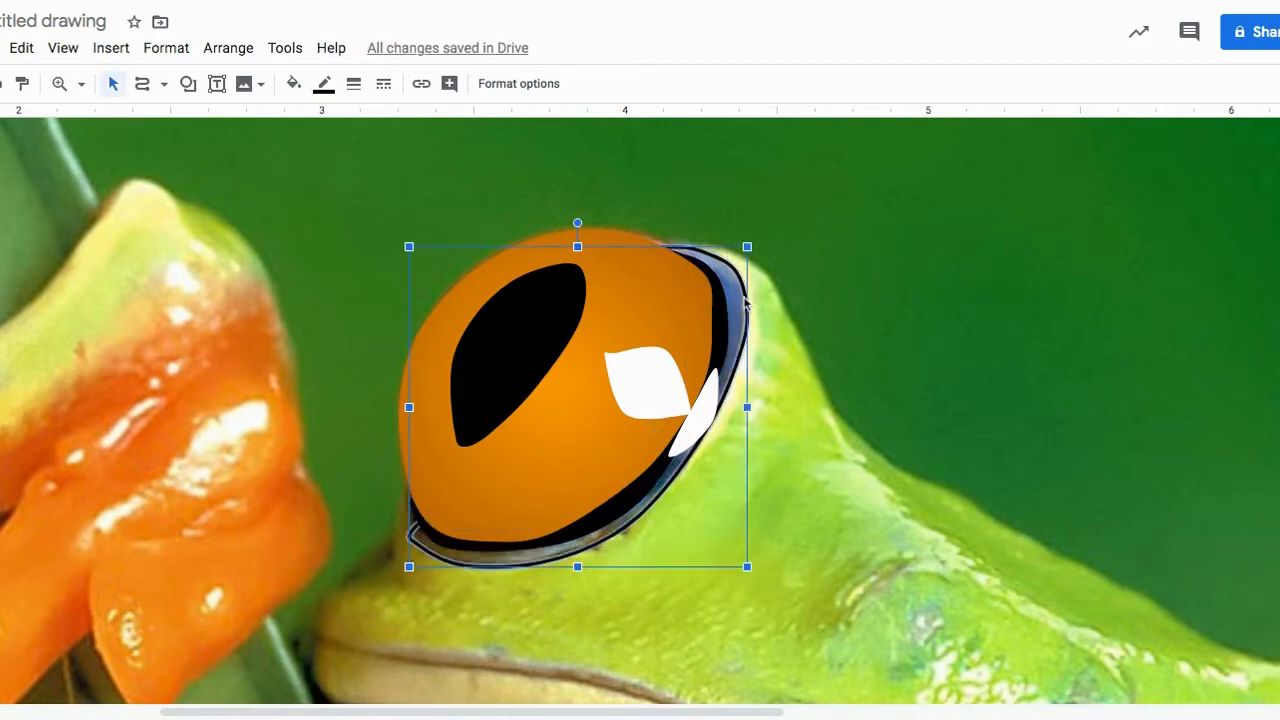
{"action": "left_click", "coordinate": [292, 84]}
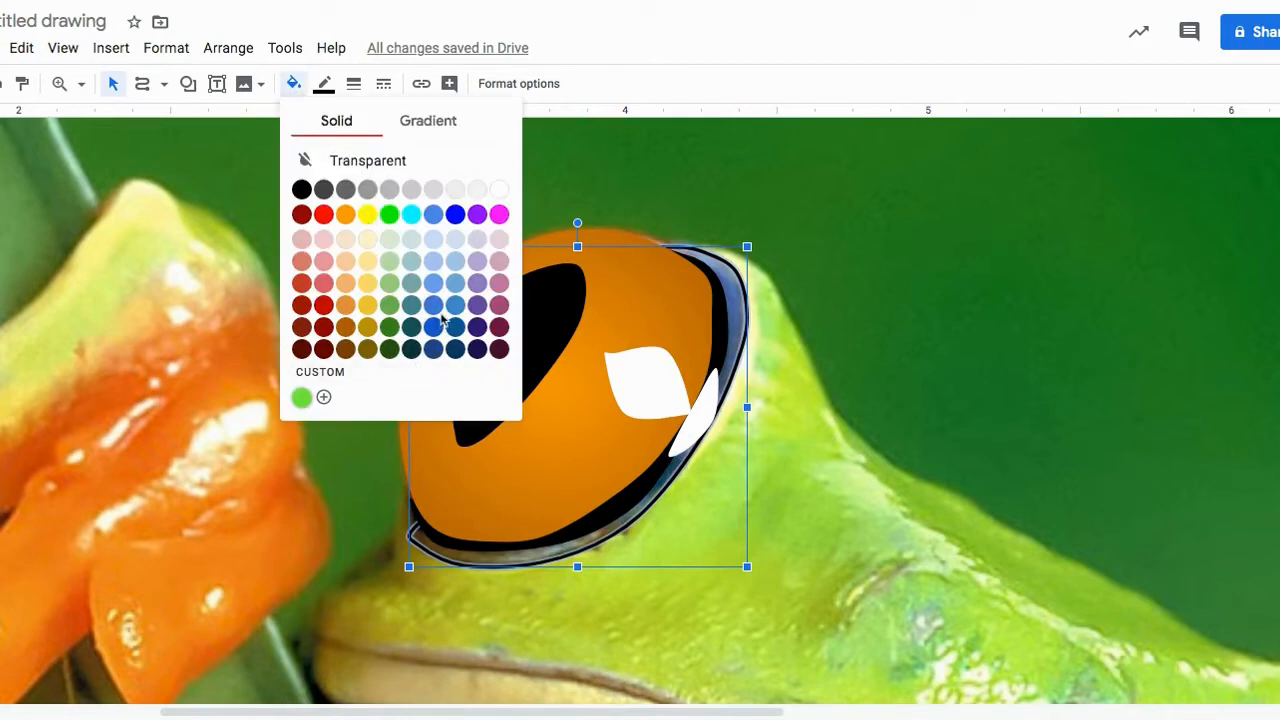
{"action": "left_click", "coordinate": [323, 397]}
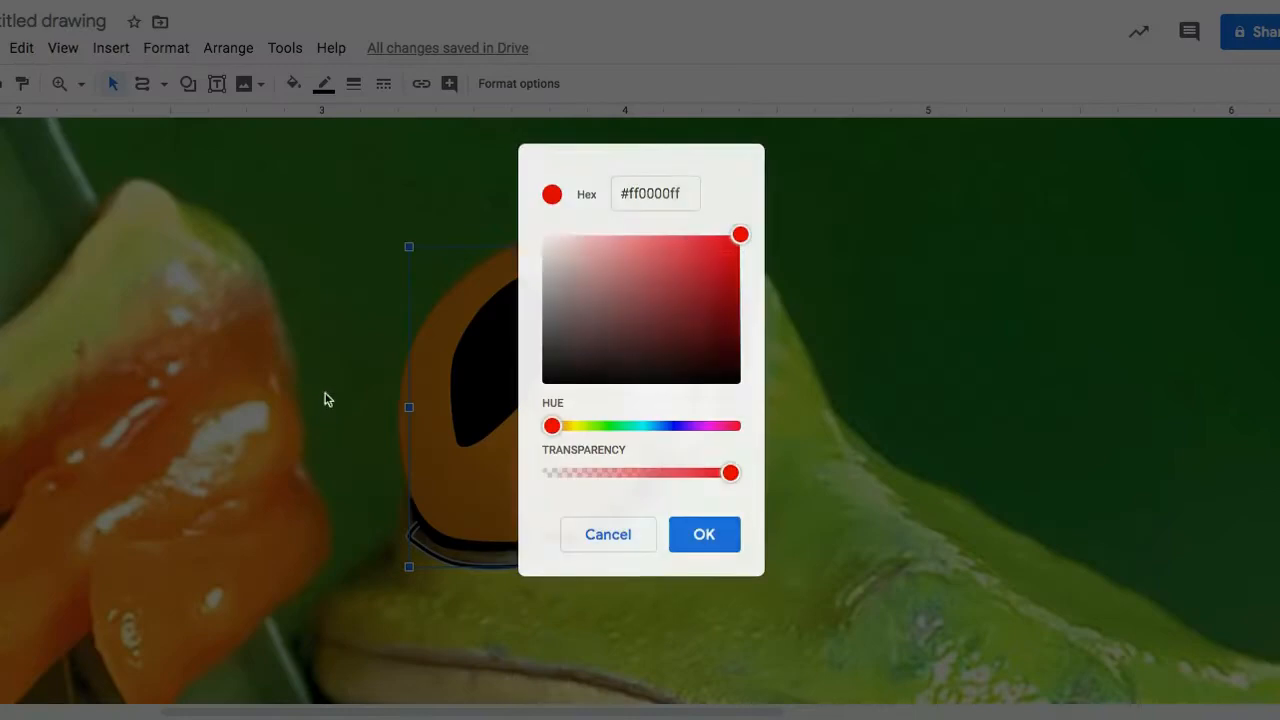
{"action": "left_click_drag", "start_coordinate": [552, 426], "coordinate": [669, 426]}
{"action": "left_click", "coordinate": [641, 277]}
{"action": "left_click_drag", "start_coordinate": [641, 277], "coordinate": [581, 295]}
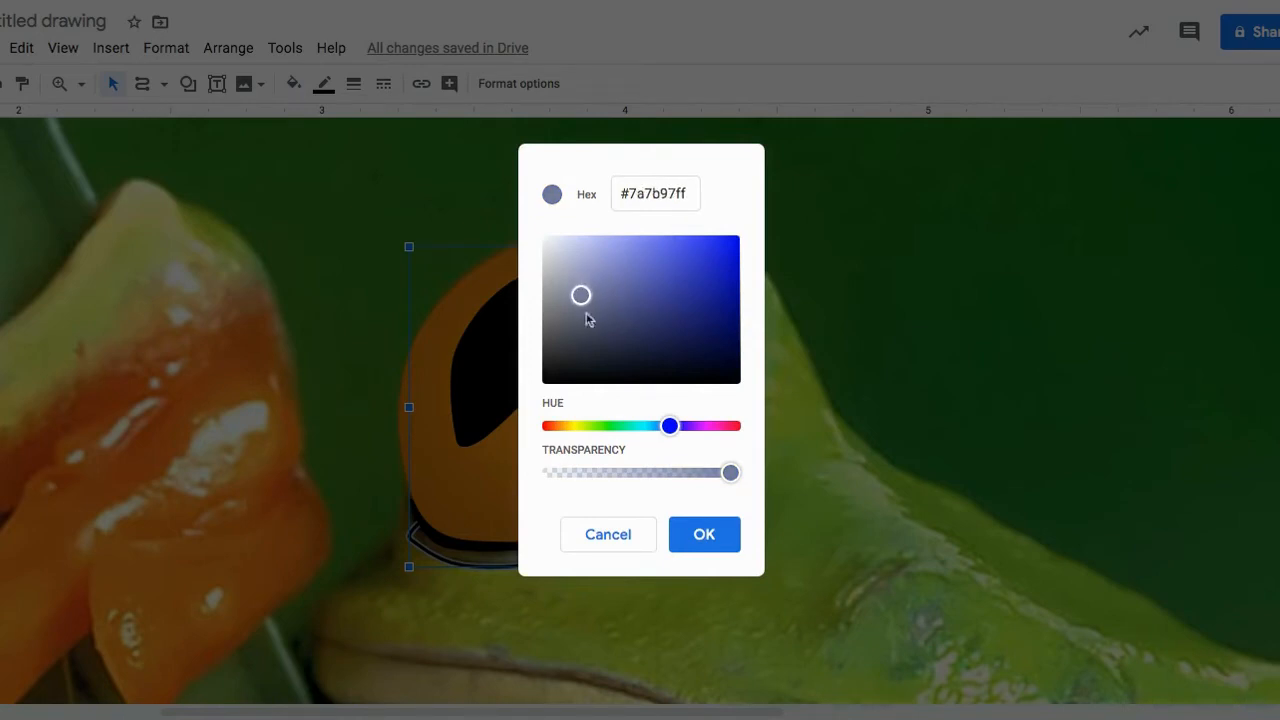
{"action": "left_click", "coordinate": [703, 536]}
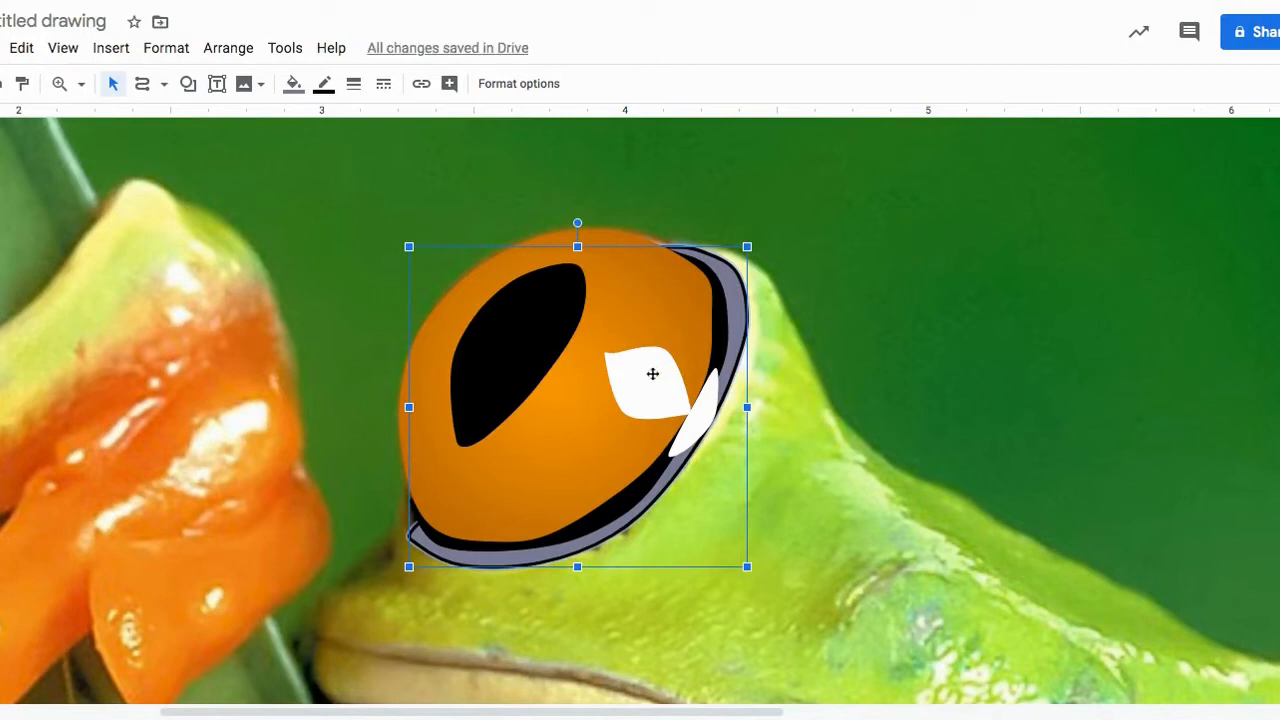
Make the white fill of the reflection on the eye's rim partly transparent
{"action": "left_click", "coordinate": [702, 410]}
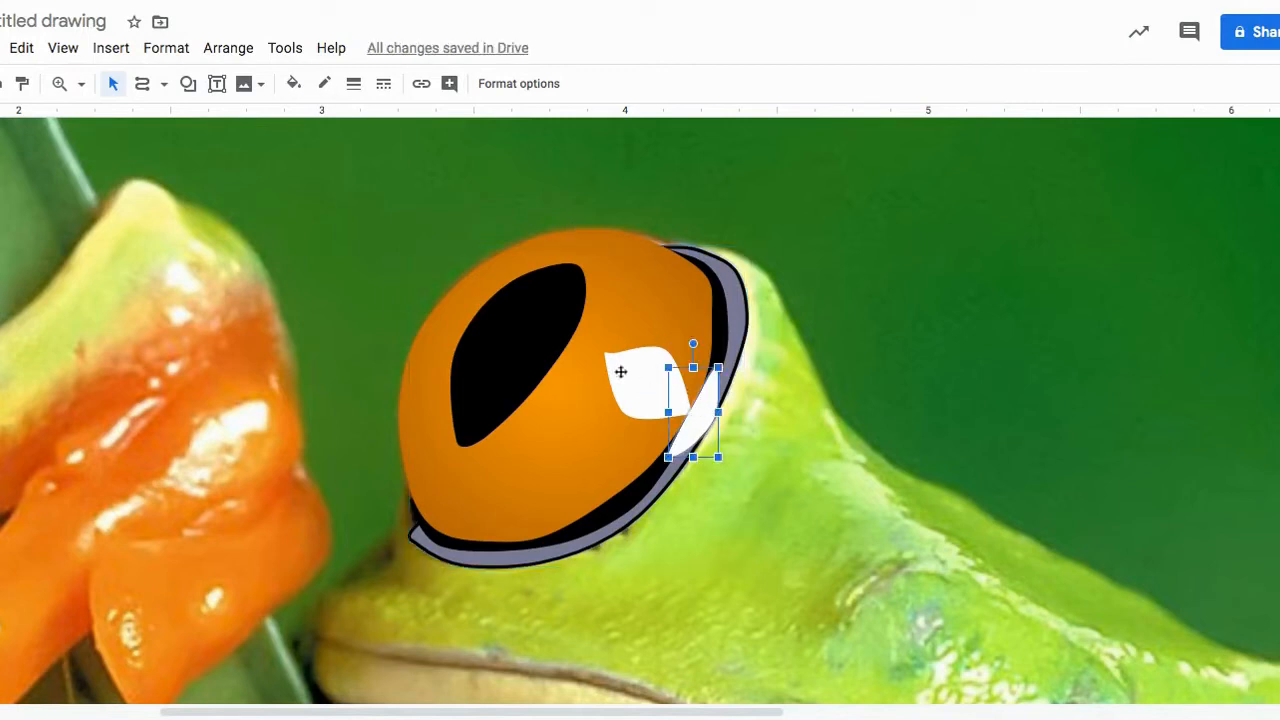
{"action": "left_click", "coordinate": [294, 84]}
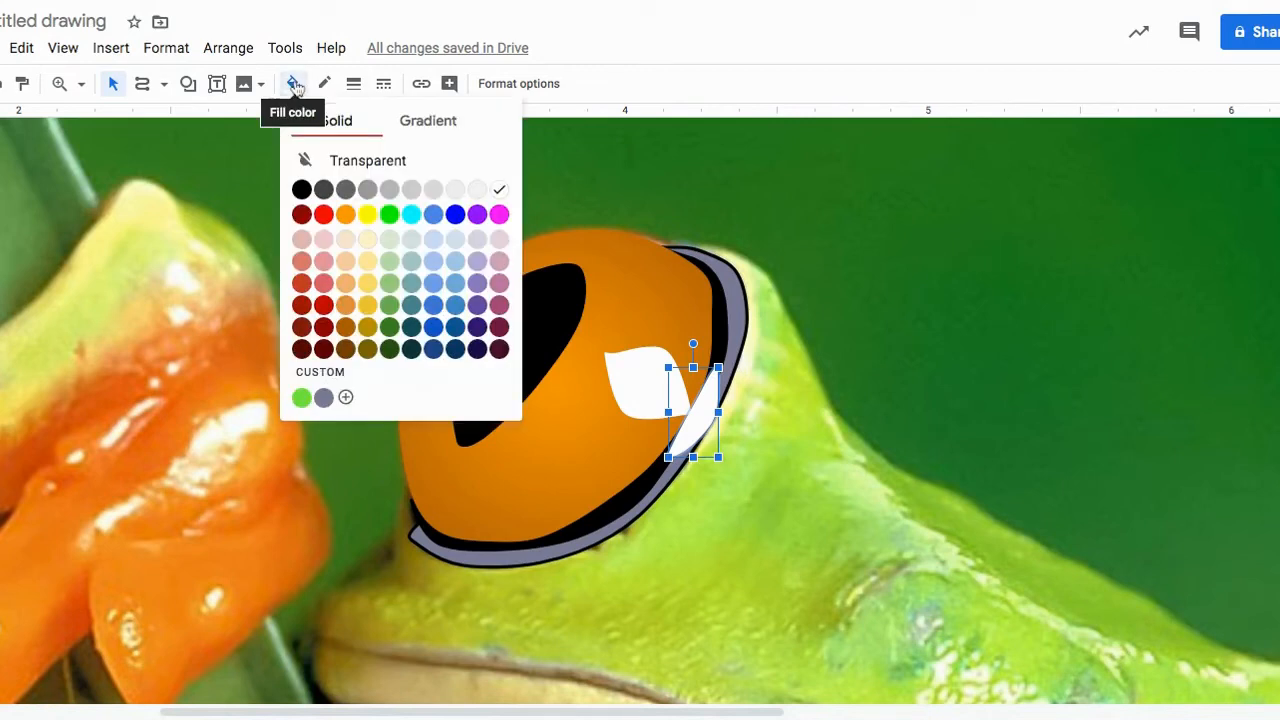
{"action": "left_click", "coordinate": [346, 398]}
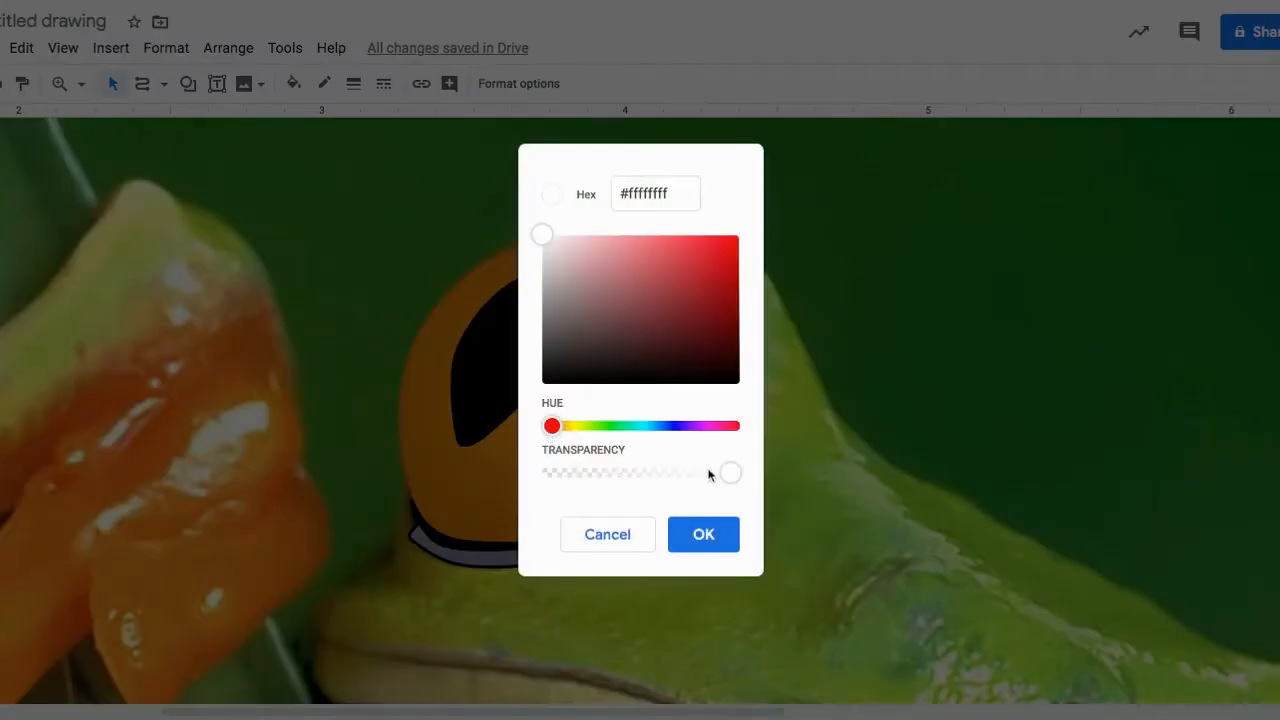
{"action": "left_click", "coordinate": [731, 474]}
{"action": "key", "text": "Left"}
{"action": "key", "text": "Left"}
{"action": "key", "text": "Left"}
{"action": "key", "text": "Left"}
{"action": "key", "text": "Left"}
{"action": "key", "text": "Left"}
{"action": "key", "text": "Left"}
{"action": "key", "text": "Left"}
{"action": "key", "text": "Left"}
{"action": "key", "text": "Left"}
{"action": "key", "text": "Left"}
{"action": "key", "text": "Left"}
{"action": "key", "text": "Left"}
{"action": "key", "text": "Left"}
{"action": "key", "text": "Left"}
{"action": "key", "text": "Left"}
{"action": "key", "text": "Left"}
{"action": "key", "text": "Left"}
{"action": "key", "text": "Left"}
{"action": "key", "text": "Left"}
{"action": "left_click", "coordinate": [700, 534]}
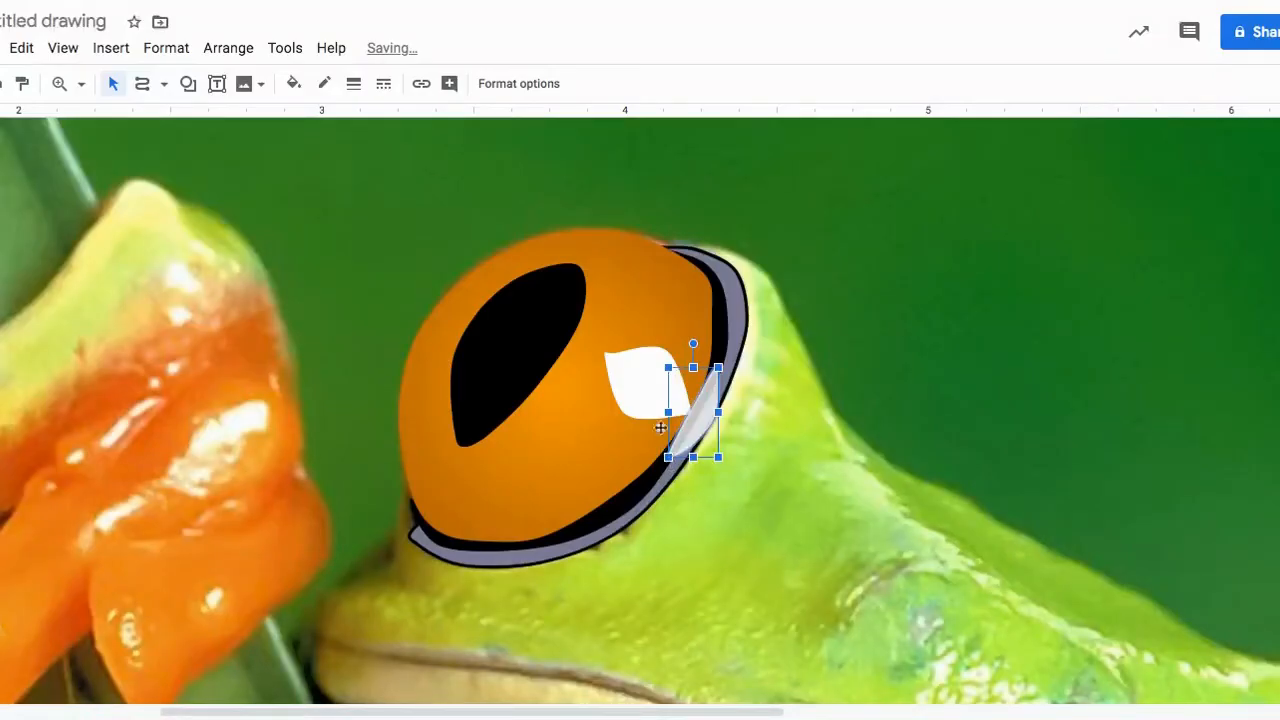
Give the square highlight on the eyeball a partly transparent white fill
{"action": "left_click", "coordinate": [654, 383]}
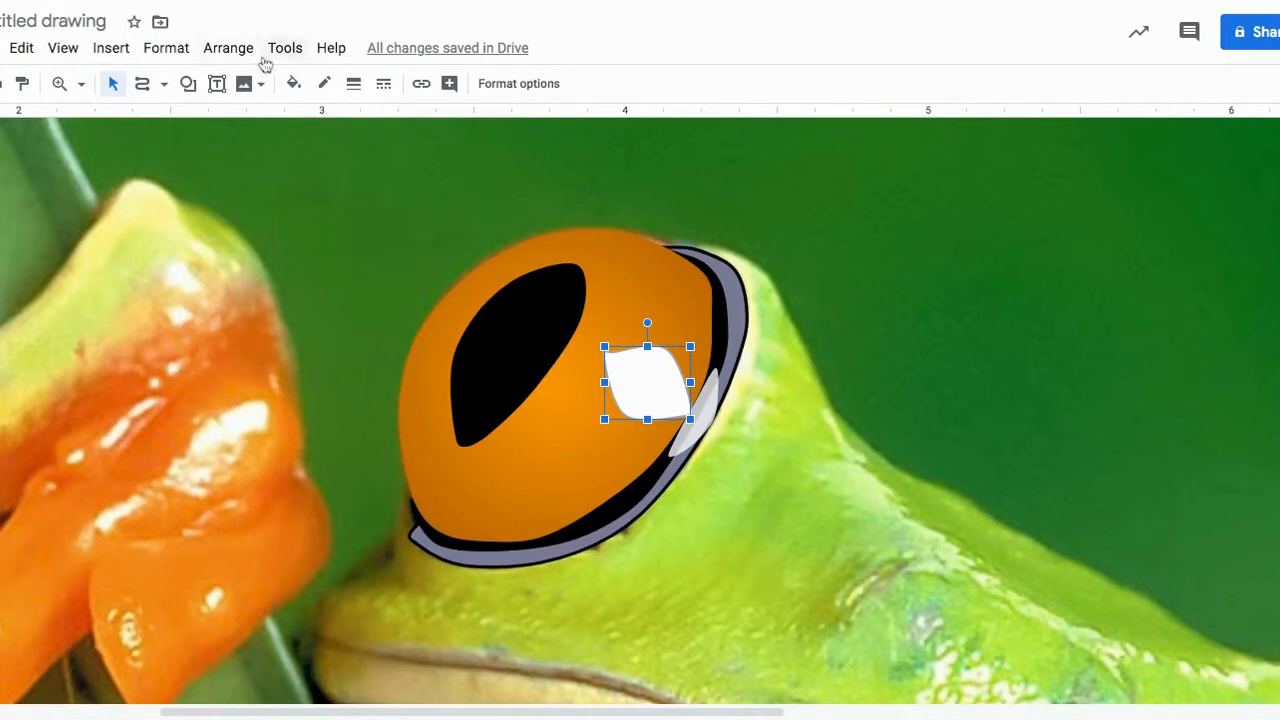
{"action": "left_click", "coordinate": [291, 83]}
{"action": "left_click", "coordinate": [345, 397]}
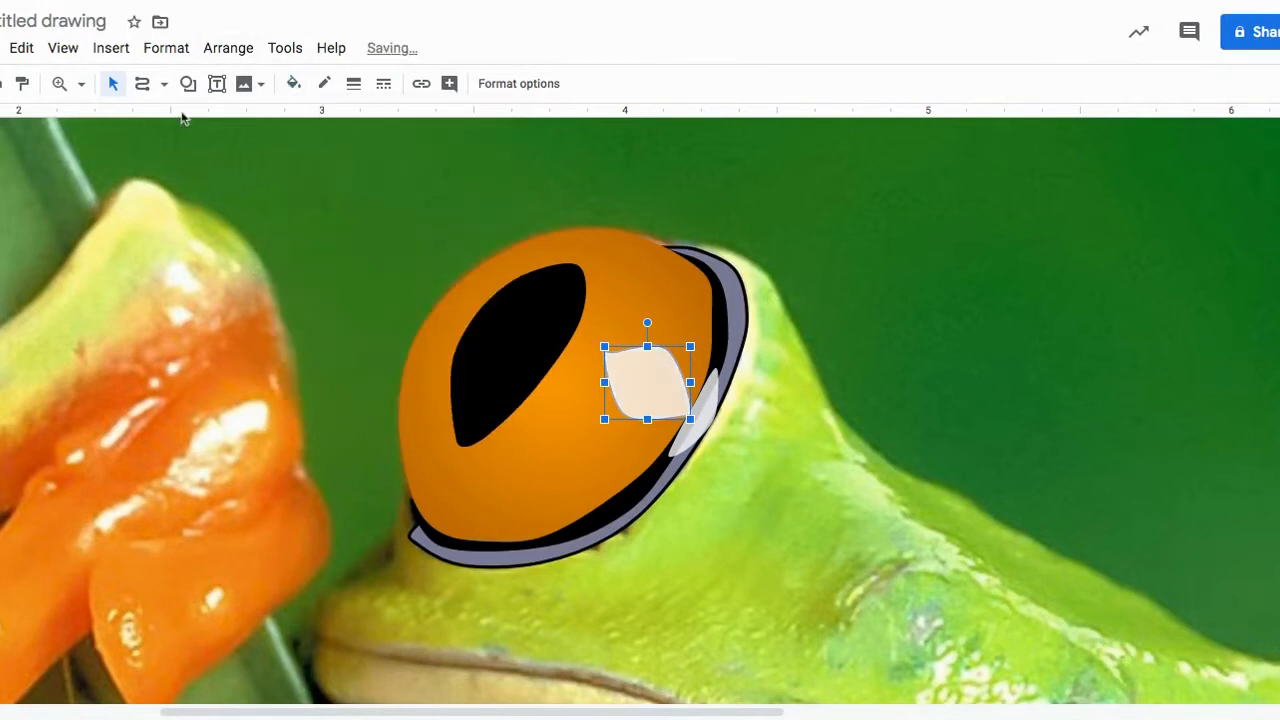
Fit the whole drawing in view, delete the frog photo to check the traced eye alone, and undo the deletion
{"action": "left_click", "coordinate": [81, 88]}
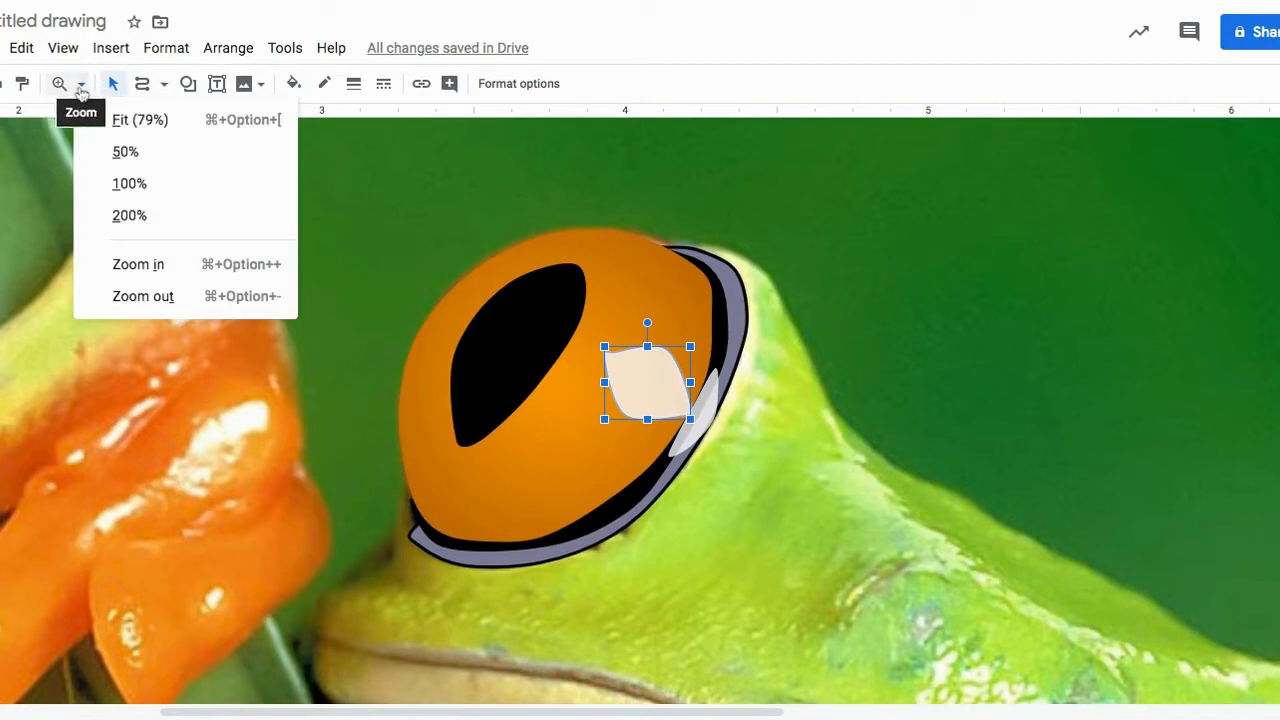
{"action": "left_click", "coordinate": [118, 121]}
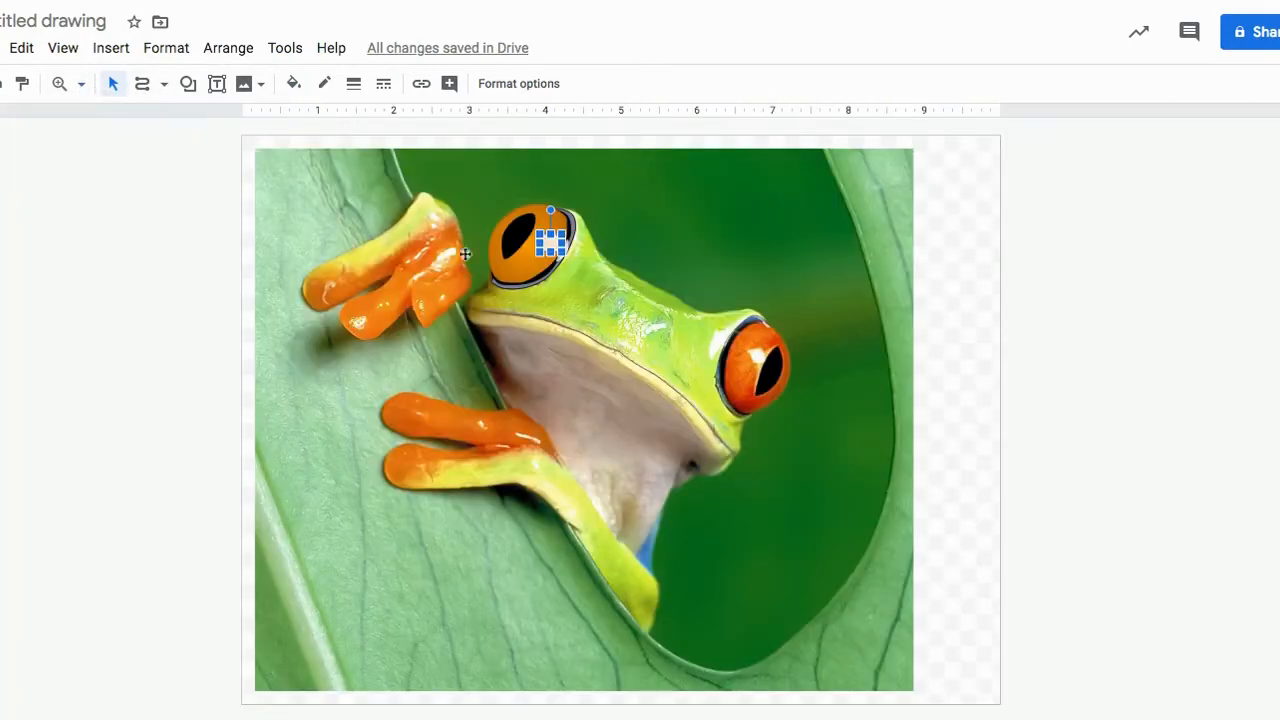
{"action": "left_click", "coordinate": [958, 349]}
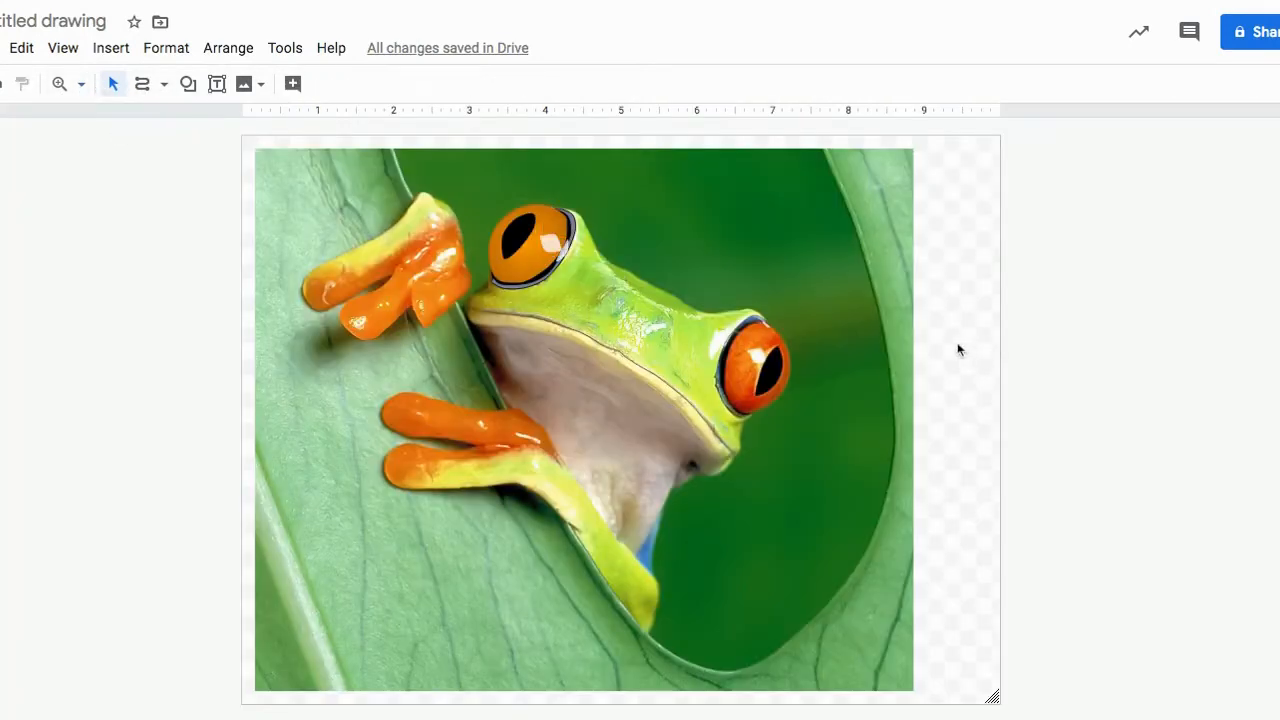
{"action": "left_click", "coordinate": [840, 358]}
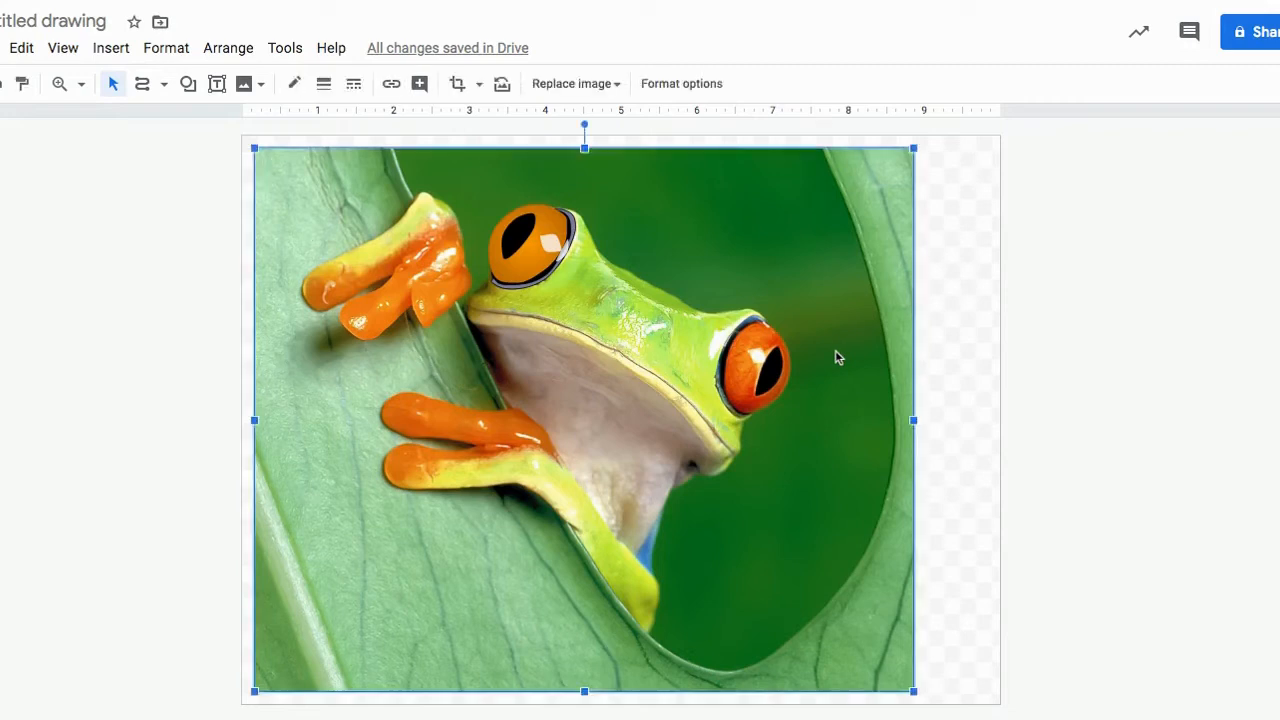
{"action": "key", "text": "Delete"}
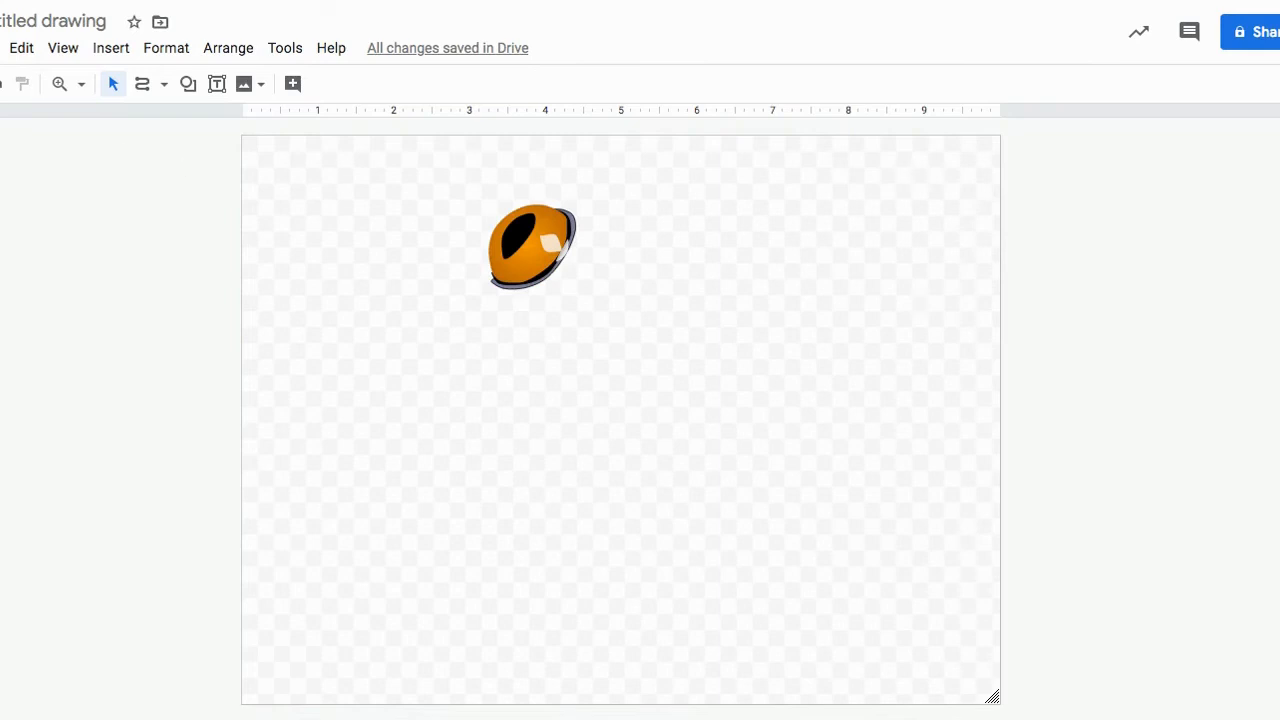
{"action": "key", "text": "ctrl+z"}
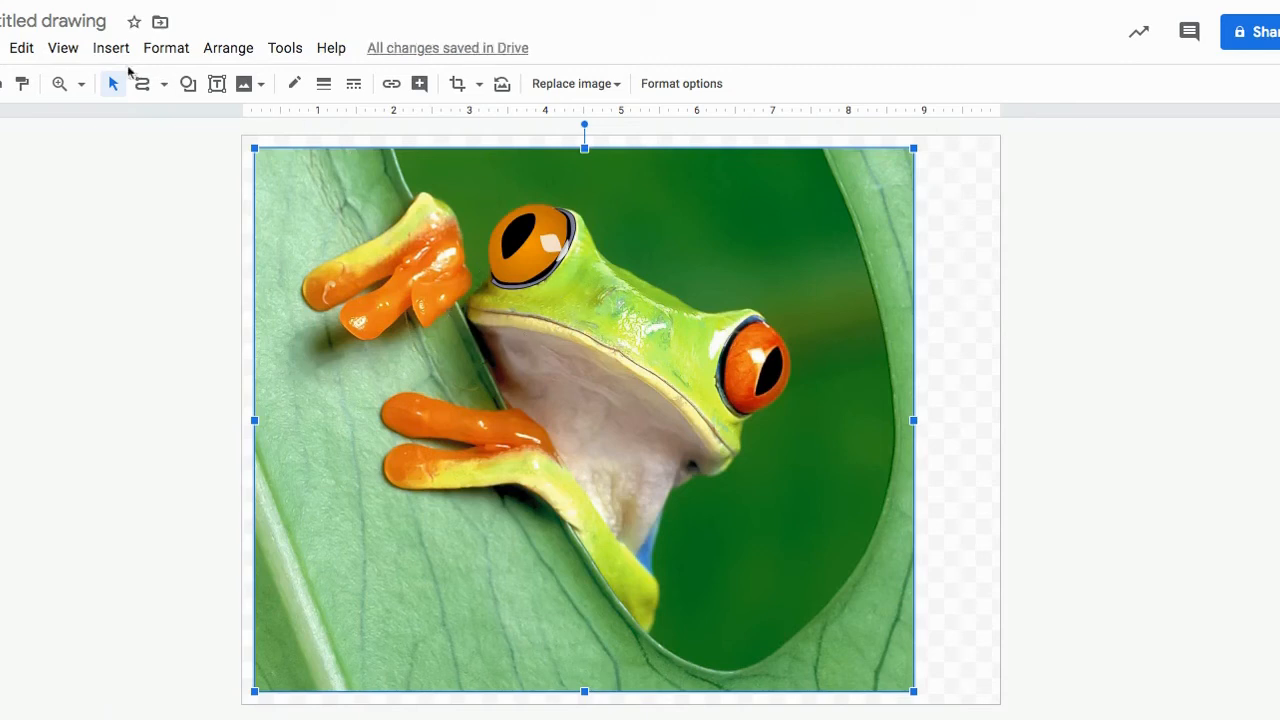
Make the outline of the greyish-blue outer rim shape around the traced eye transparent
{"action": "left_click", "coordinate": [62, 88]}
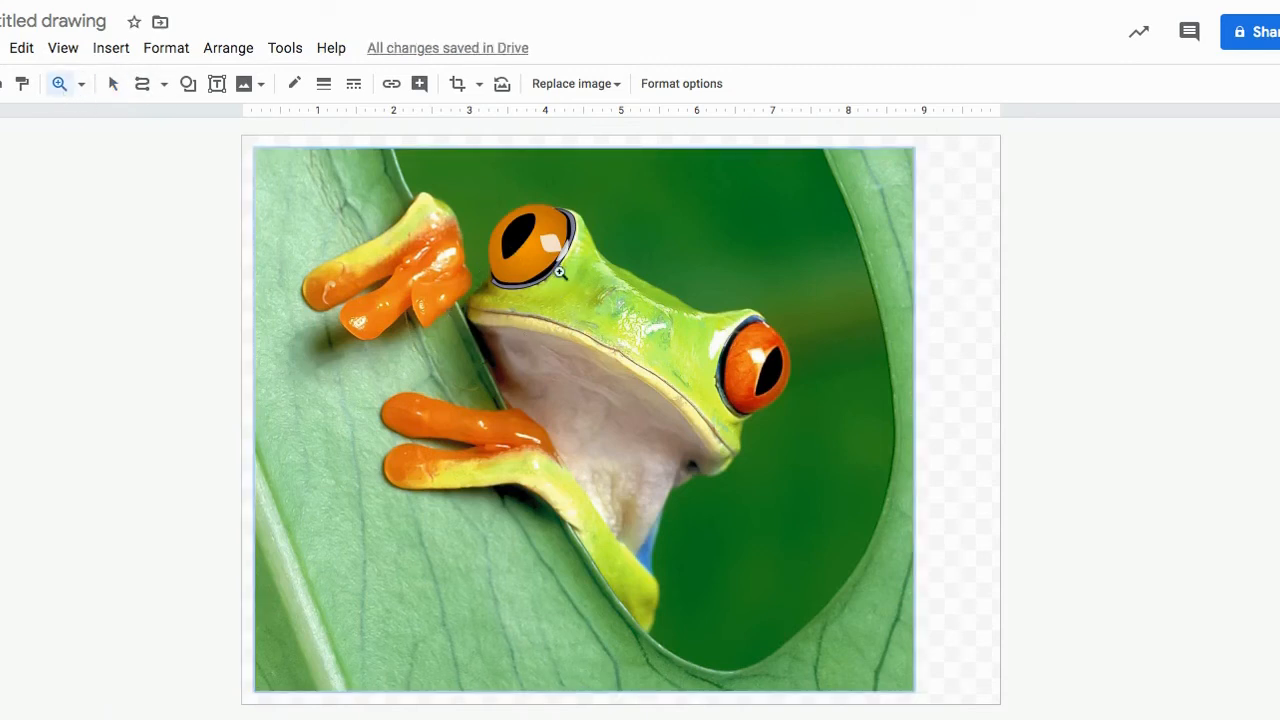
{"action": "left_click", "coordinate": [558, 272]}
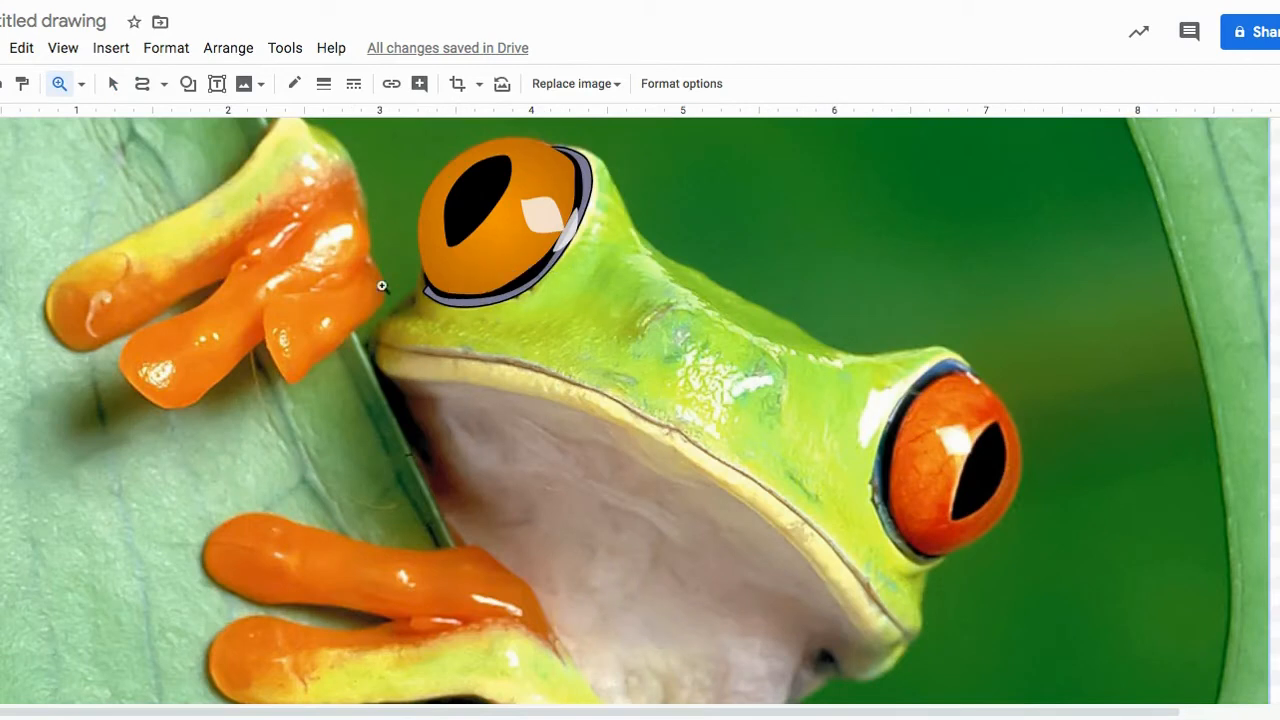
{"action": "left_click", "coordinate": [114, 86]}
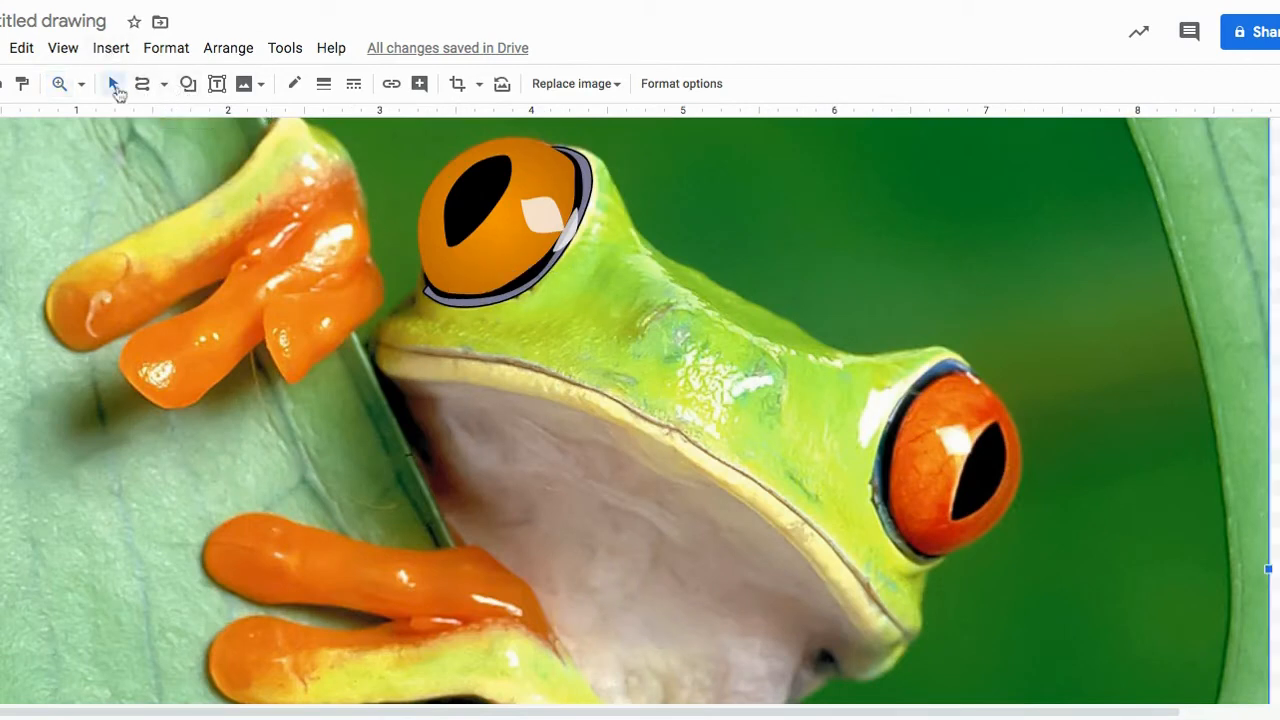
{"action": "left_click", "coordinate": [509, 296]}
{"action": "left_click_drag", "start_coordinate": [509, 297], "coordinate": [479, 308]}
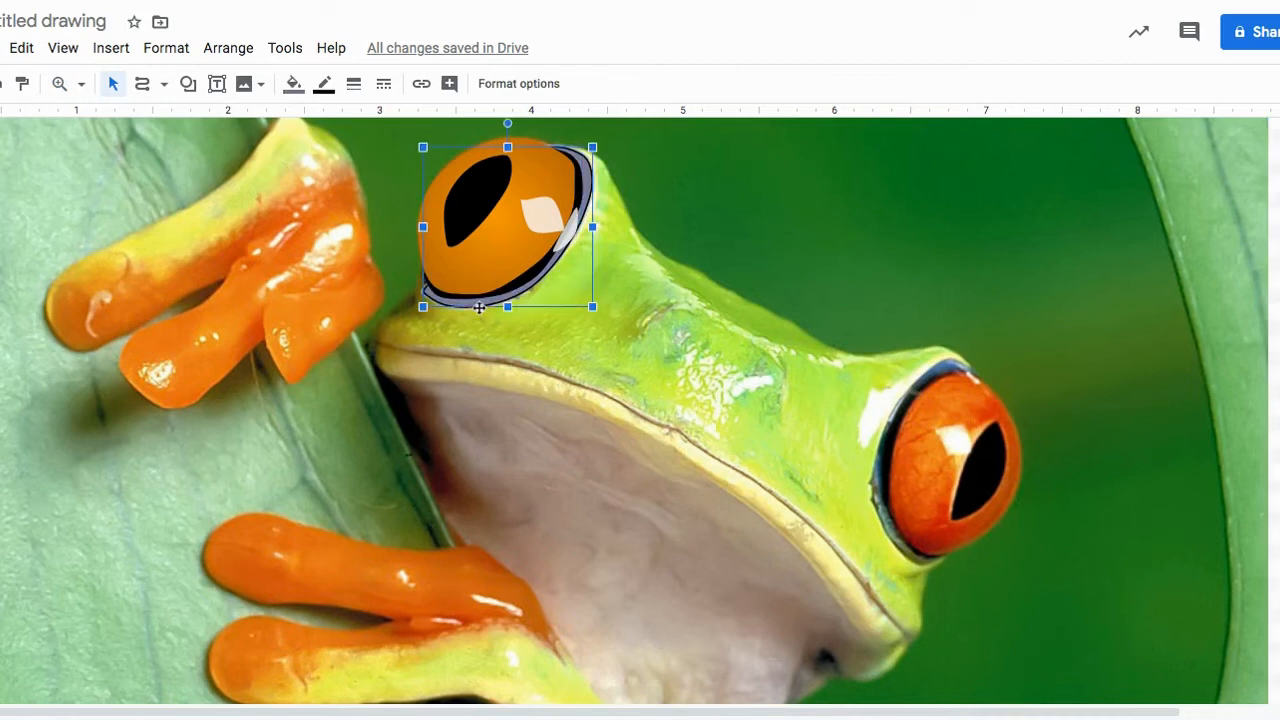
{"action": "left_click", "coordinate": [324, 84]}
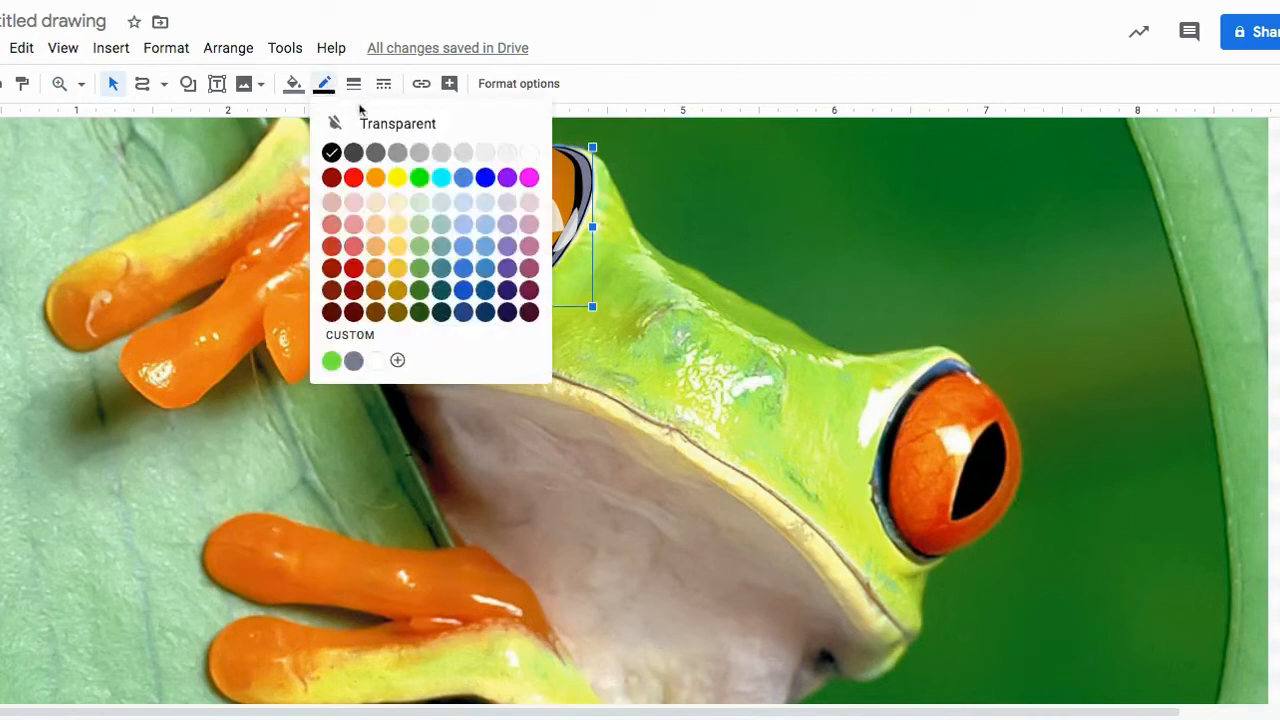
{"action": "left_click", "coordinate": [390, 125]}
{"action": "left_click", "coordinate": [760, 226]}
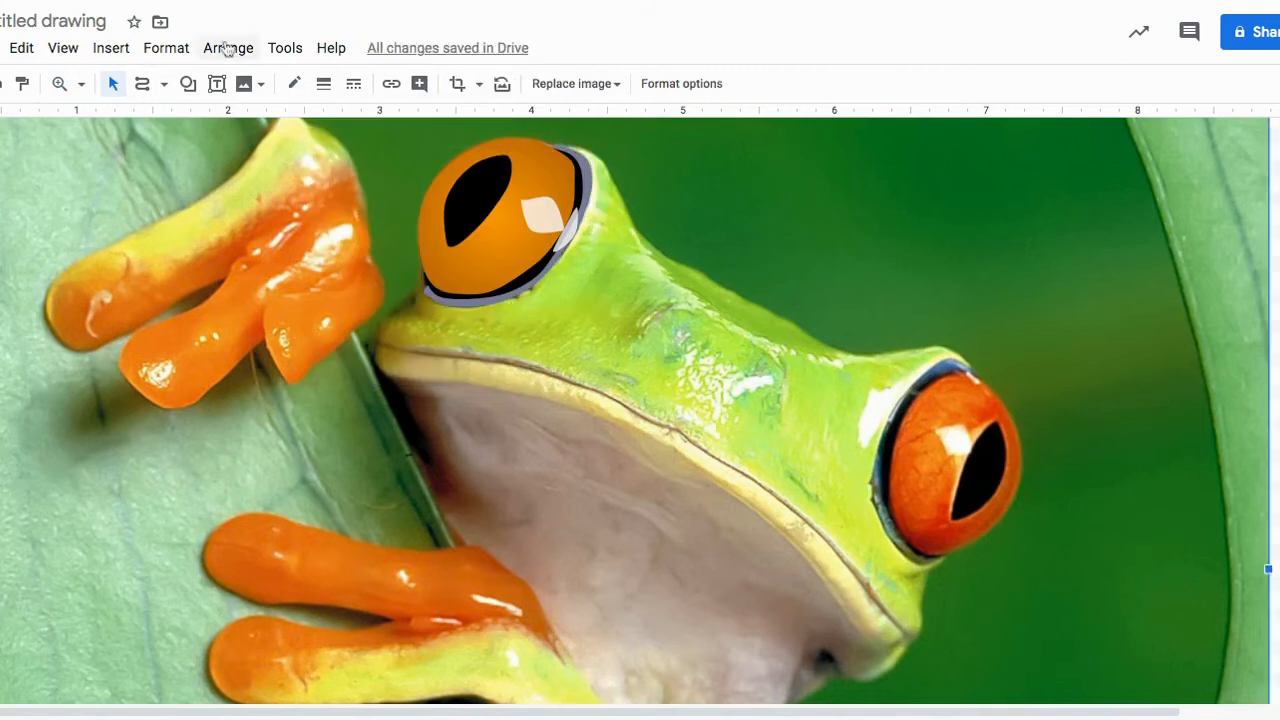
Trace the frog's green head as a closed curve from the mouth line around both eyes and make its fill transparent
{"action": "left_click", "coordinate": [379, 335]}
{"action": "left_click", "coordinate": [560, 375]}
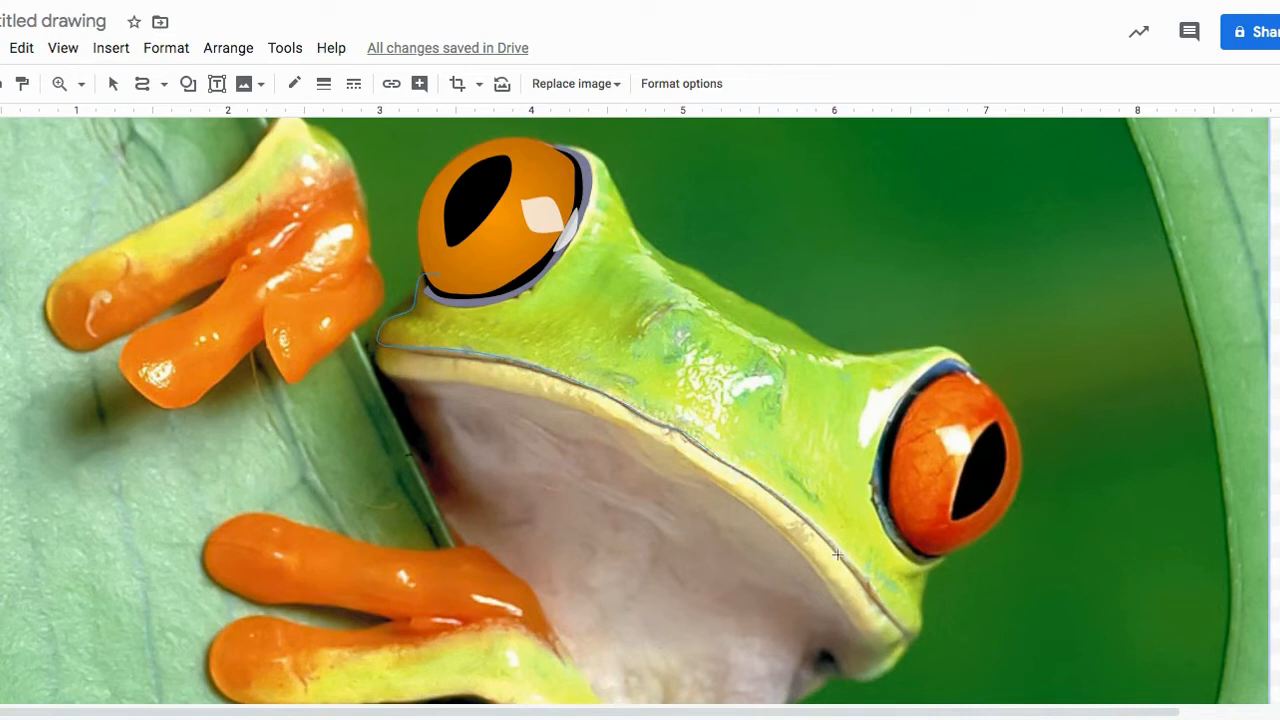
{"action": "left_click", "coordinate": [943, 561]}
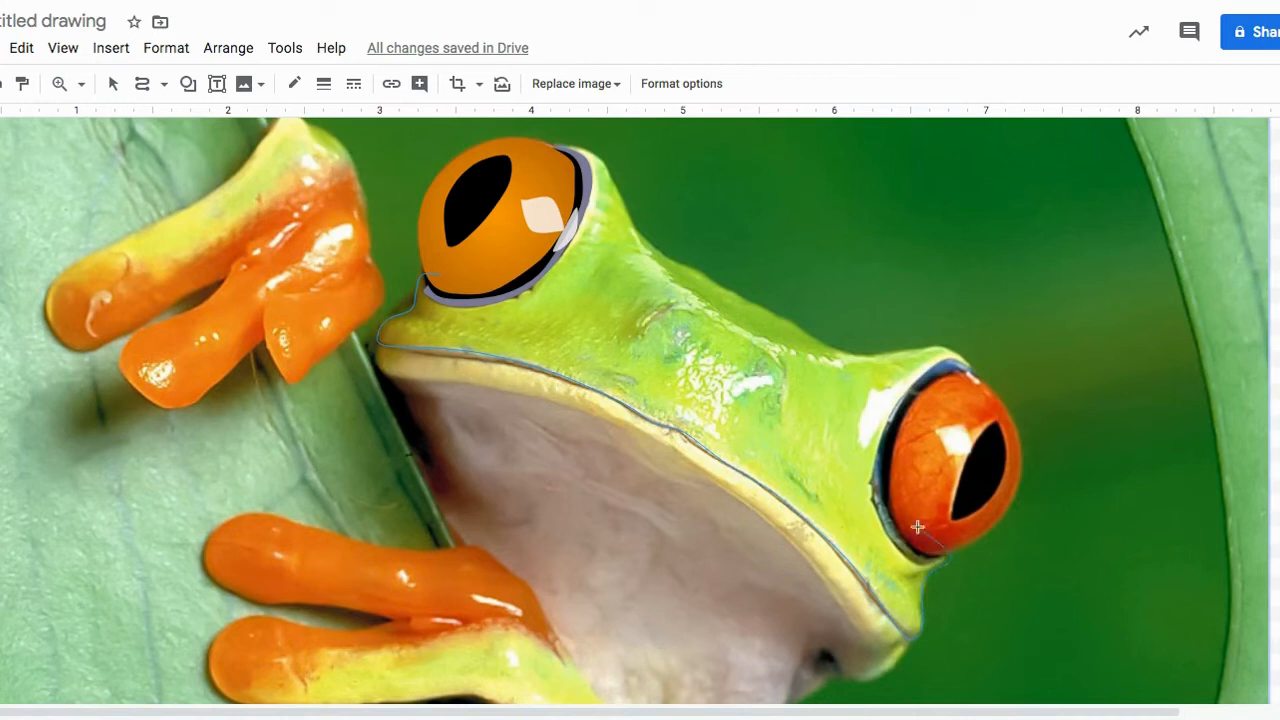
{"action": "left_click", "coordinate": [937, 347]}
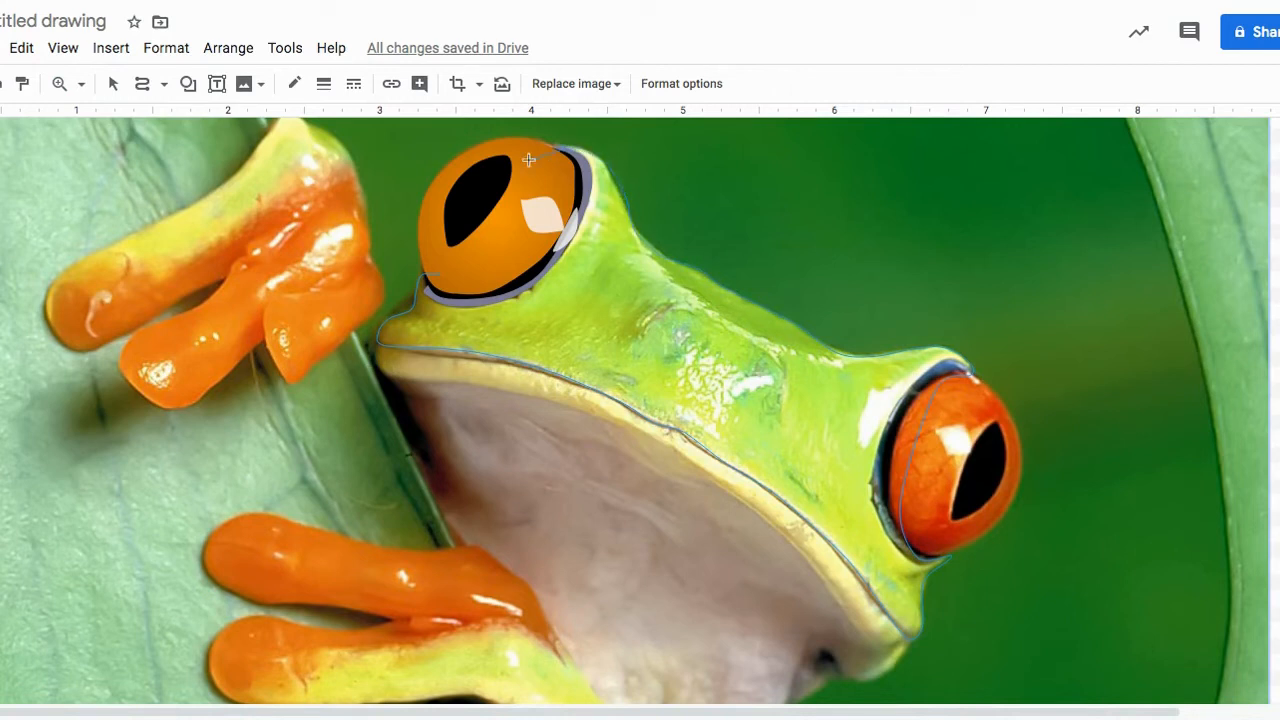
{"action": "left_click", "coordinate": [462, 268]}
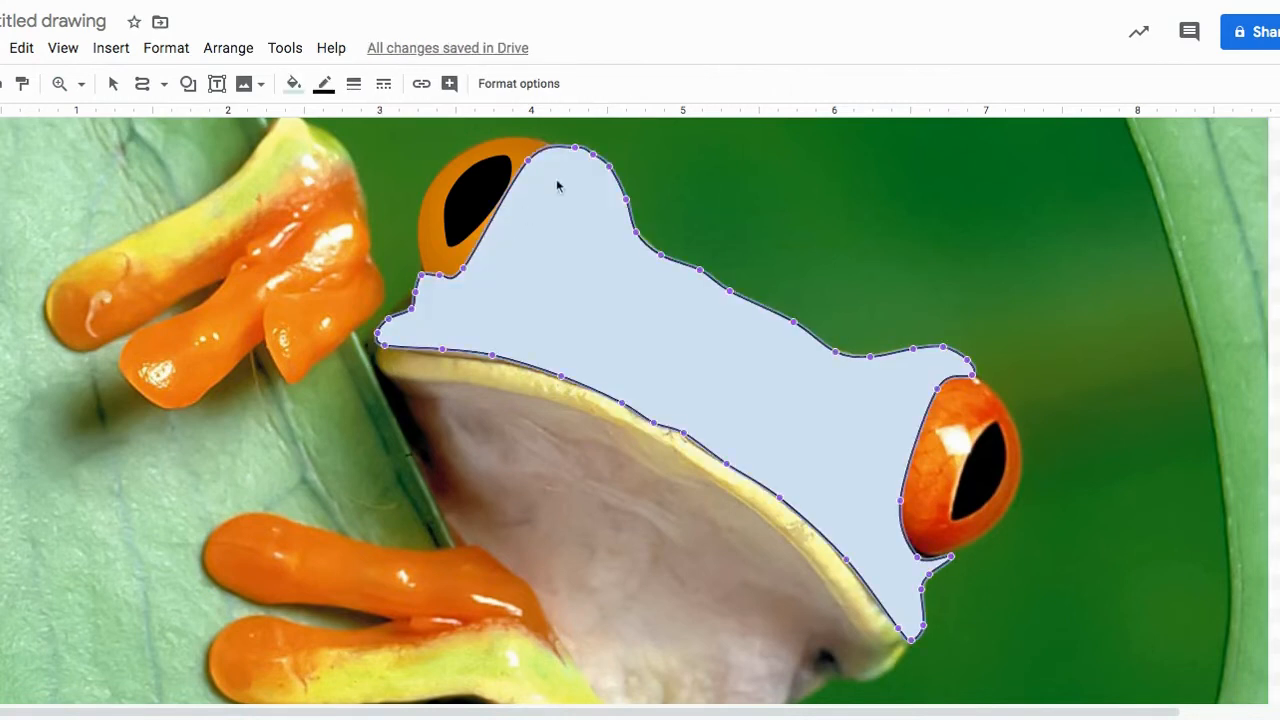
{"action": "left_click", "coordinate": [293, 84]}
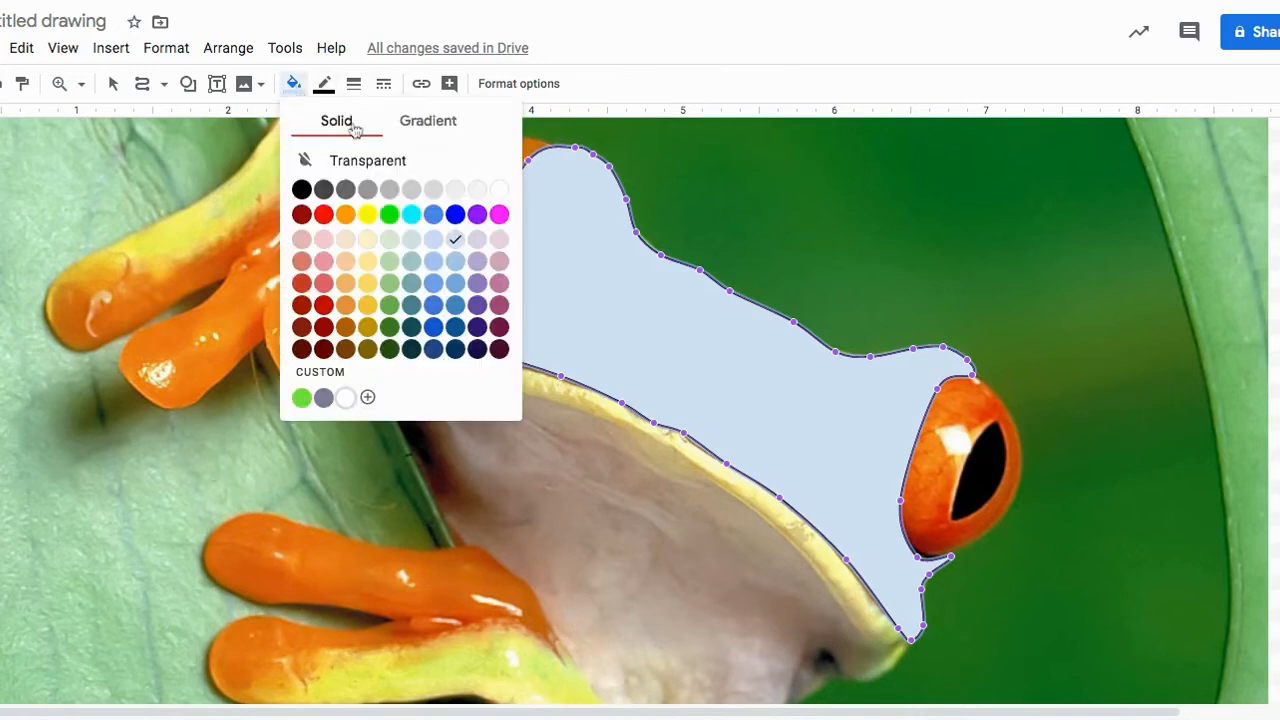
{"action": "left_click", "coordinate": [357, 152]}
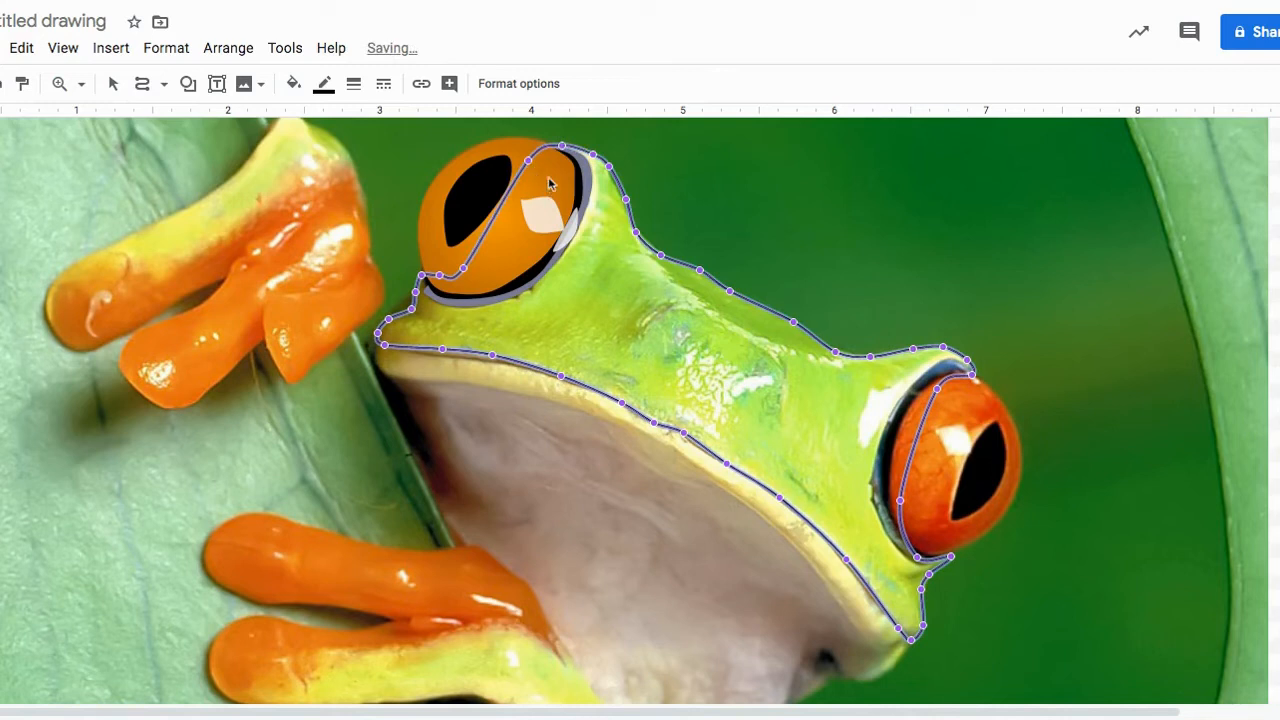
Fill the traced head shape with a custom opaque green, #79c716
{"action": "left_click", "coordinate": [293, 84]}
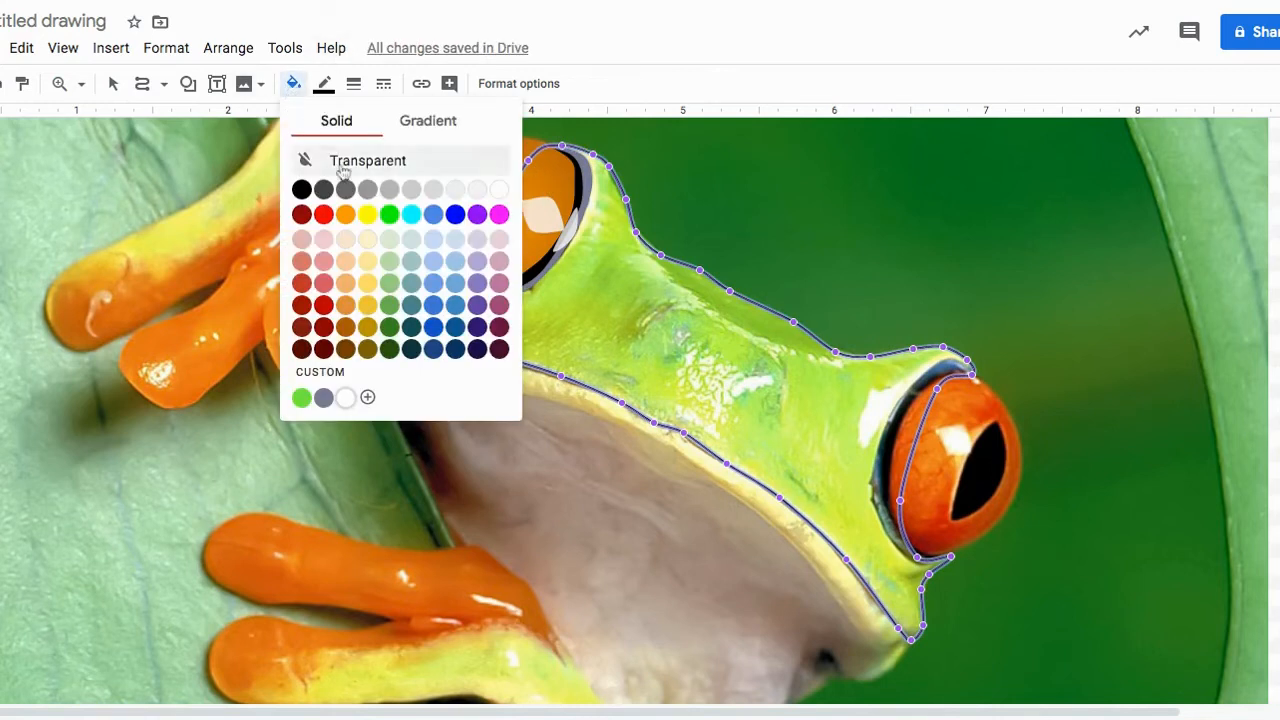
{"action": "left_click", "coordinate": [367, 398]}
{"action": "left_click", "coordinate": [597, 426]}
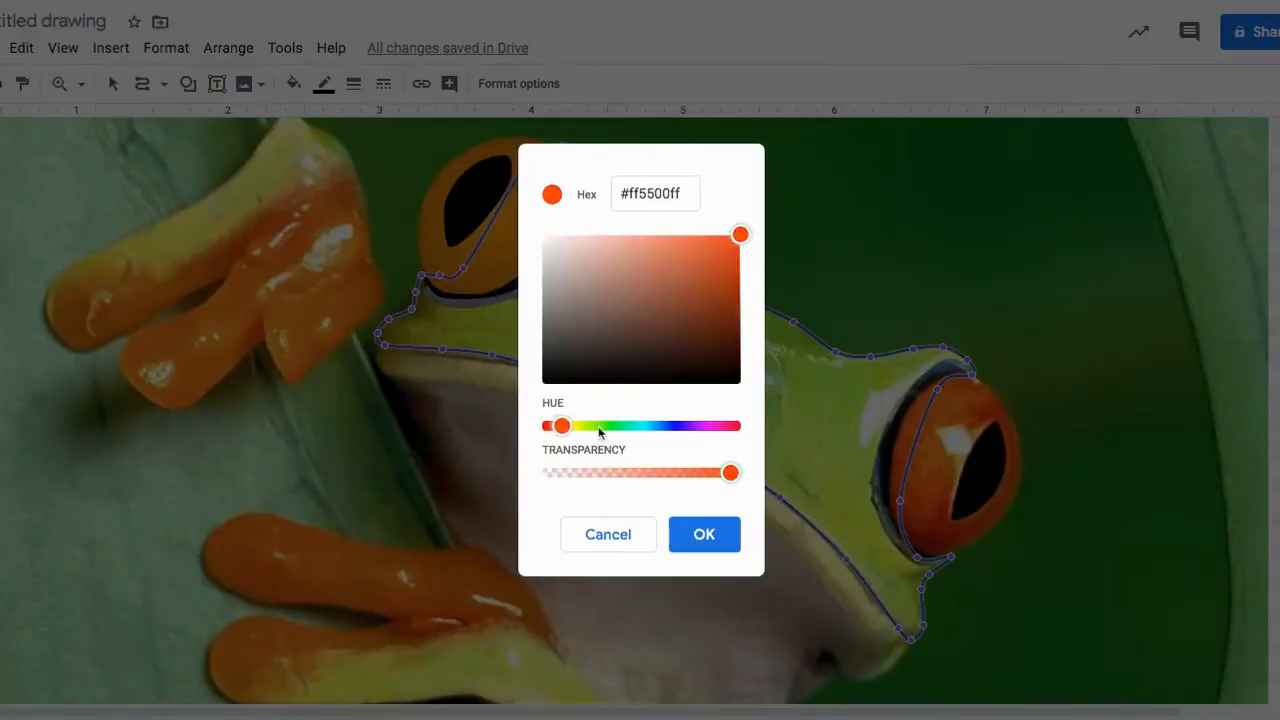
{"action": "left_click_drag", "start_coordinate": [585, 434], "coordinate": [602, 434]}
{"action": "left_click_drag", "start_coordinate": [721, 236], "coordinate": [719, 267]}
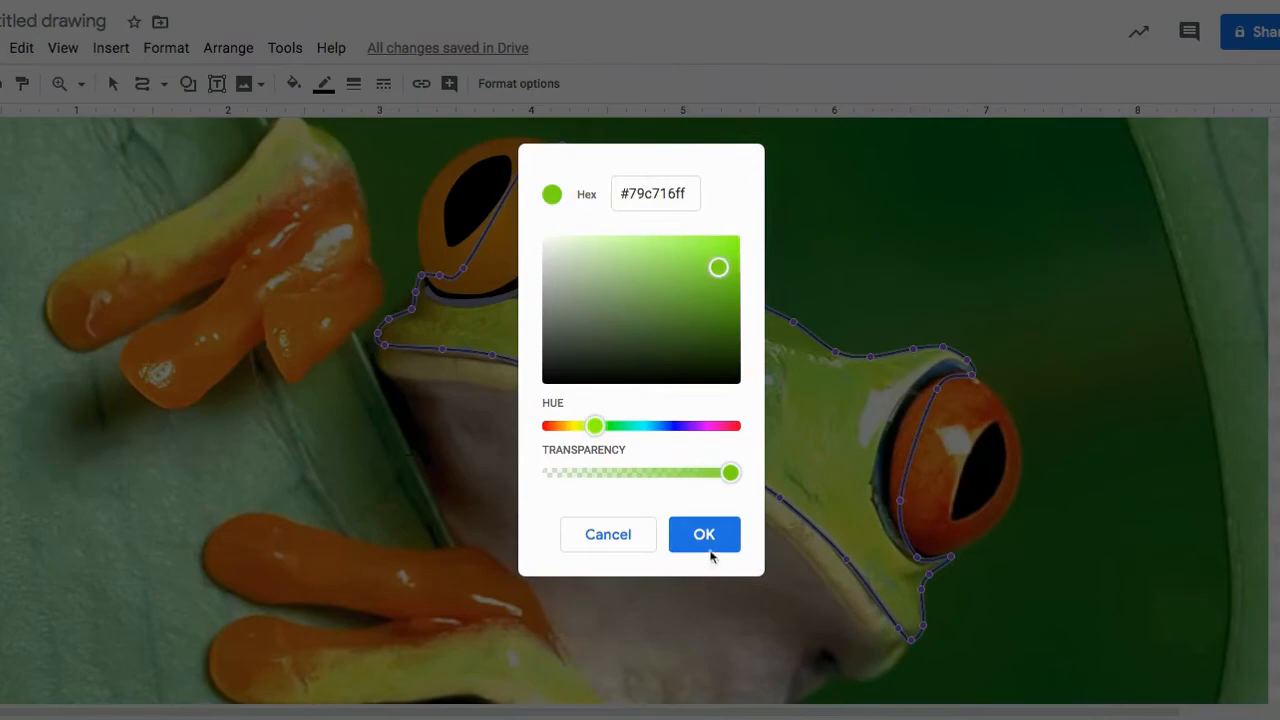
{"action": "left_click", "coordinate": [704, 540]}
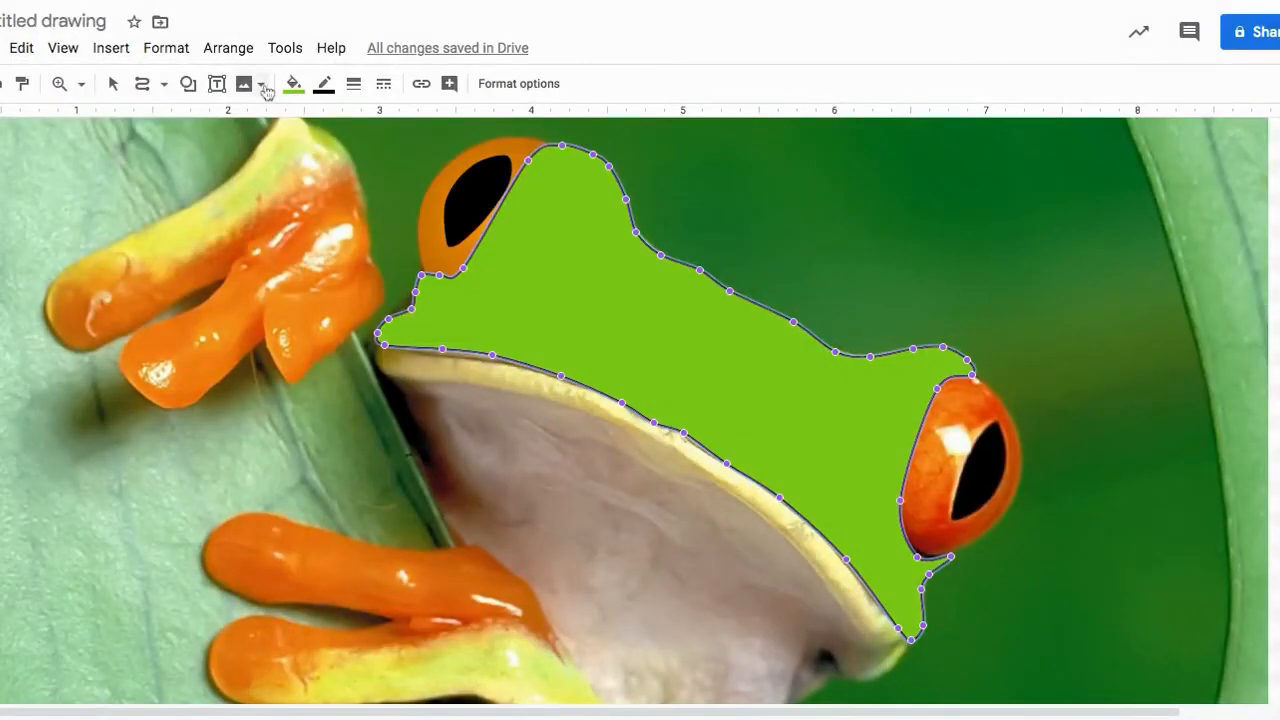
Make the outline of the green head shape transparent
{"action": "left_click", "coordinate": [113, 84]}
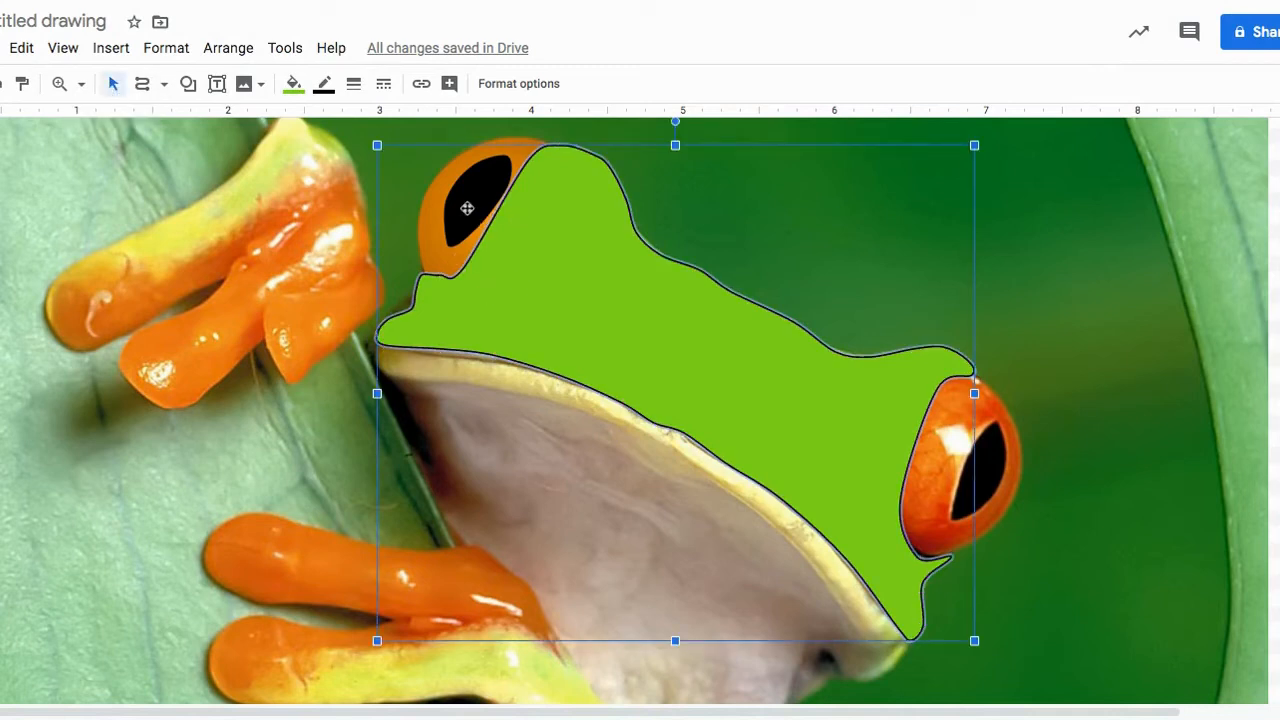
{"action": "left_click", "coordinate": [323, 84]}
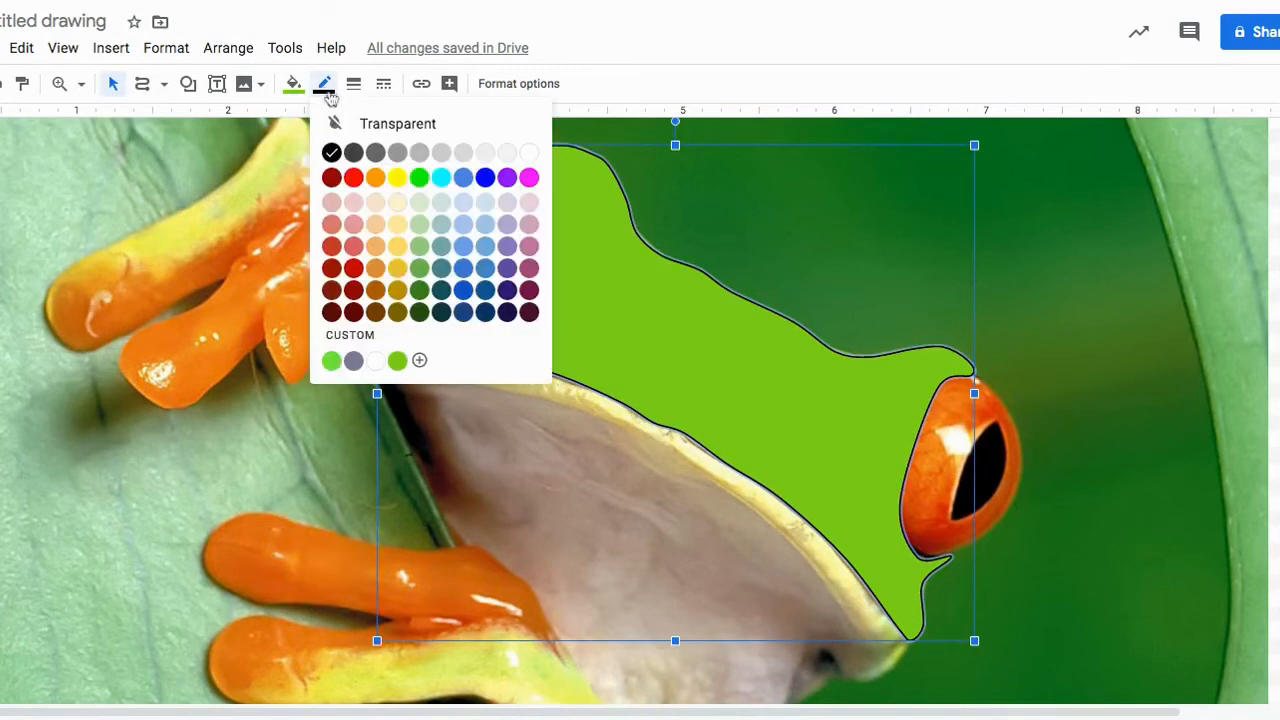
{"action": "left_click", "coordinate": [424, 124]}
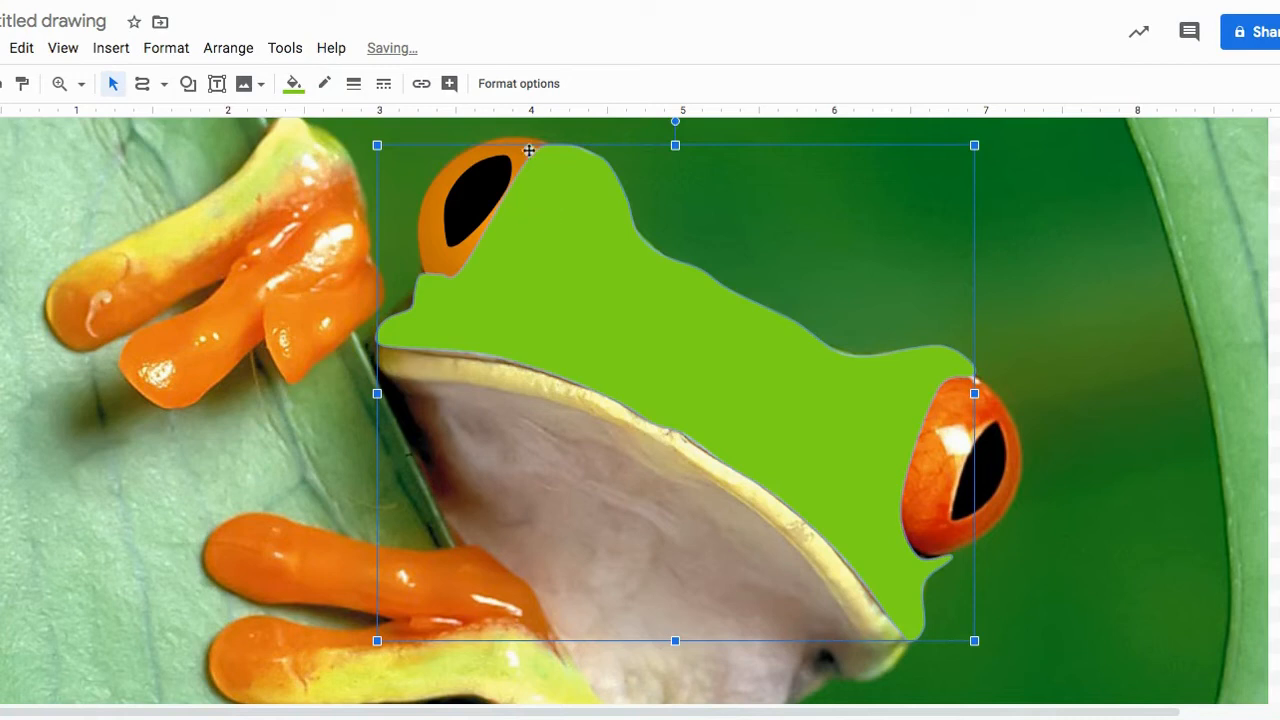
Send the green head shape backward two layers so it sits behind the eye's white reflections
{"action": "right_click", "coordinate": [595, 320]}
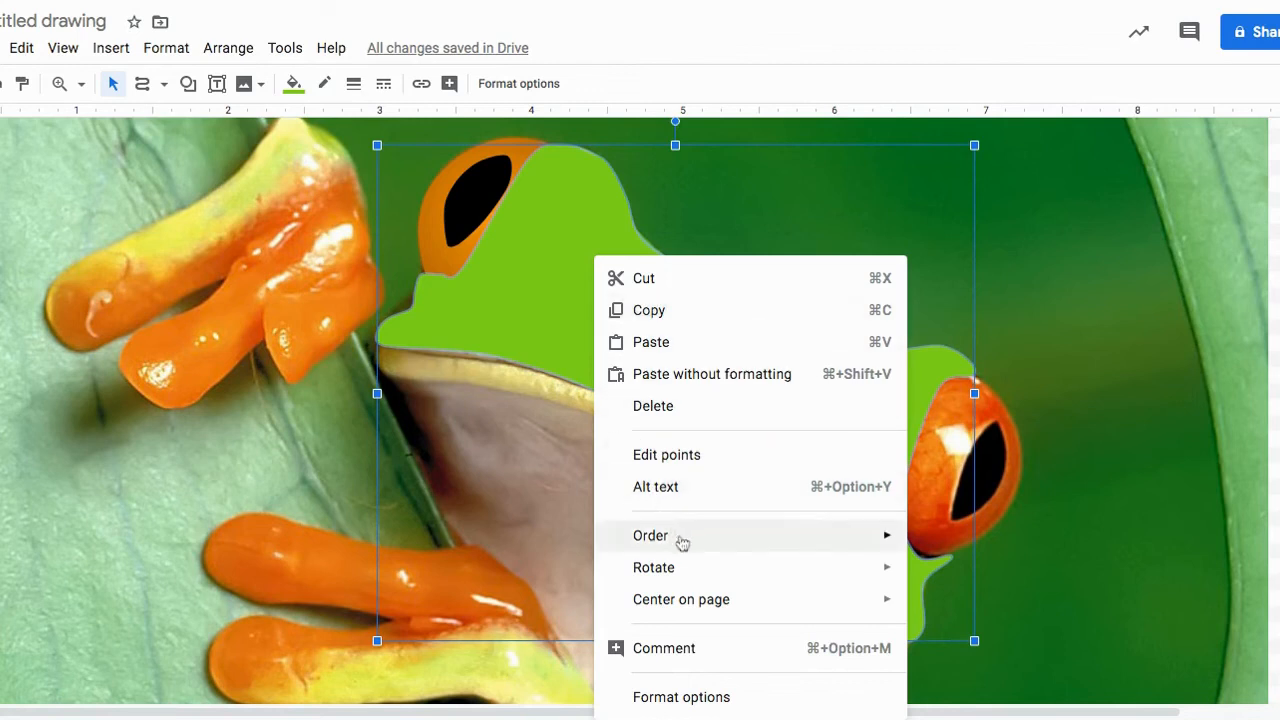
{"action": "mouse_move", "coordinate": [680, 540]}
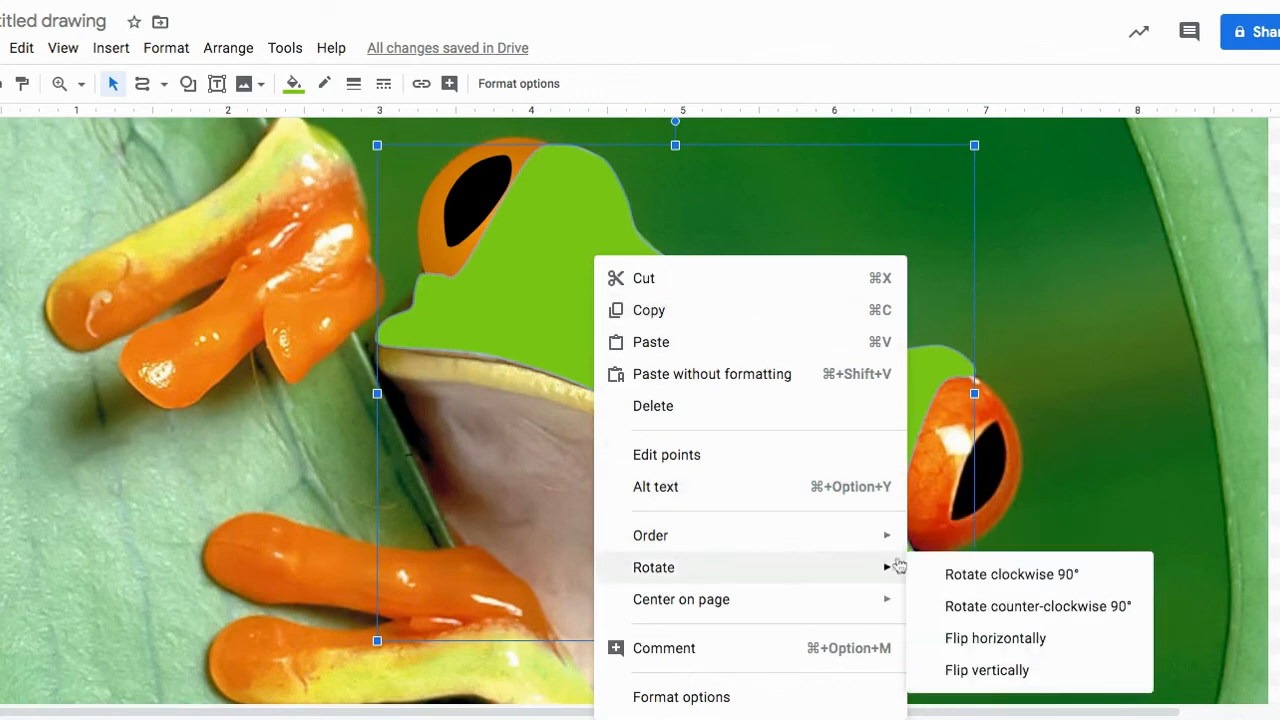
{"action": "mouse_move", "coordinate": [895, 543]}
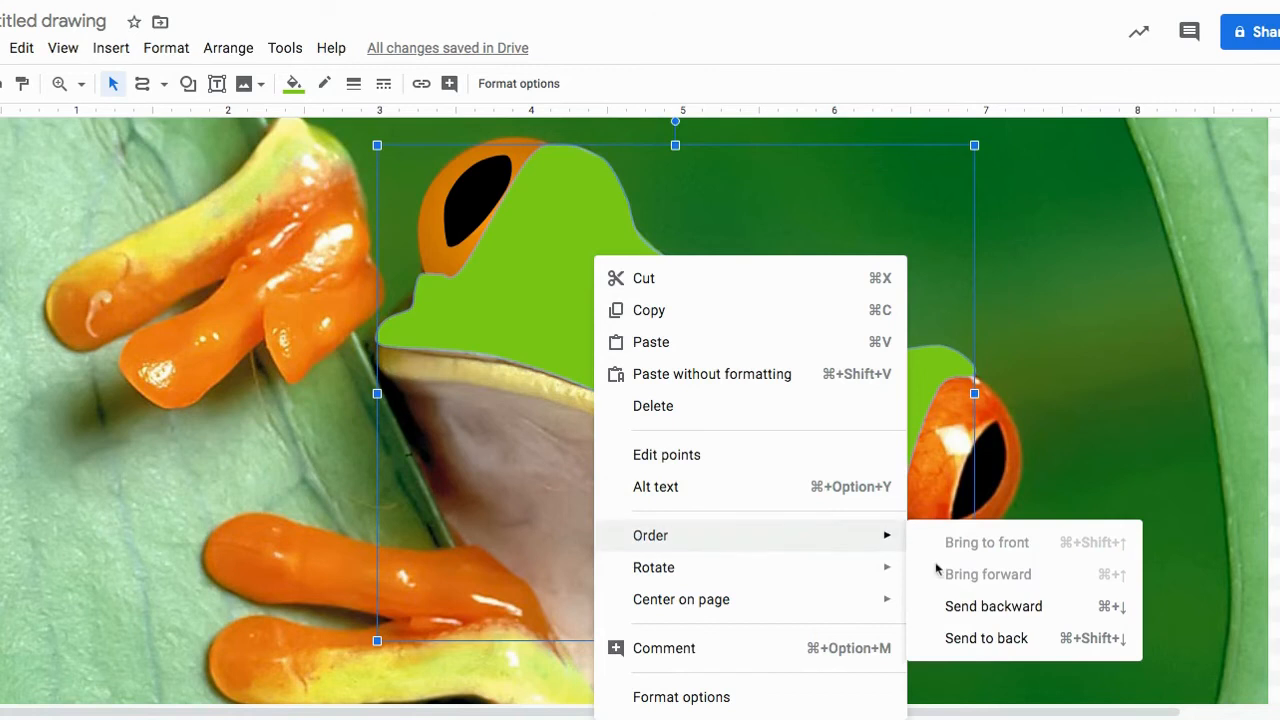
{"action": "left_click", "coordinate": [980, 621]}
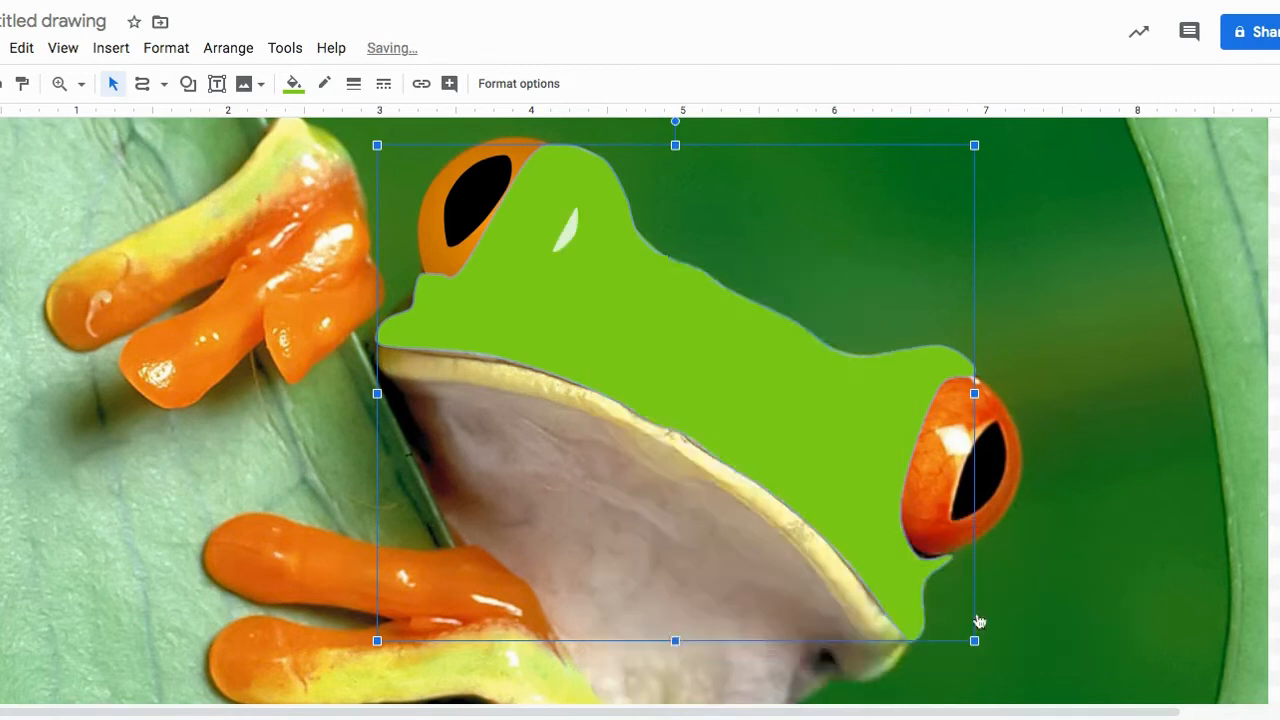
{"action": "right_click", "coordinate": [640, 331]}
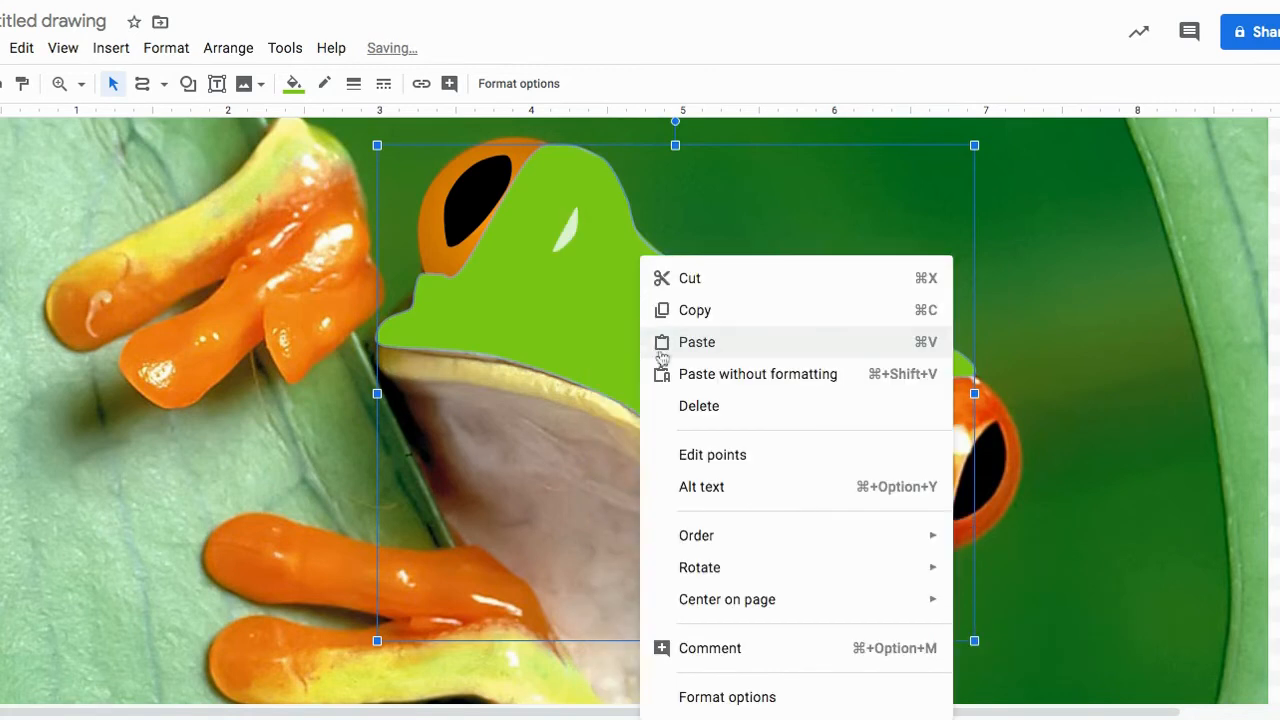
{"action": "mouse_move", "coordinate": [746, 534]}
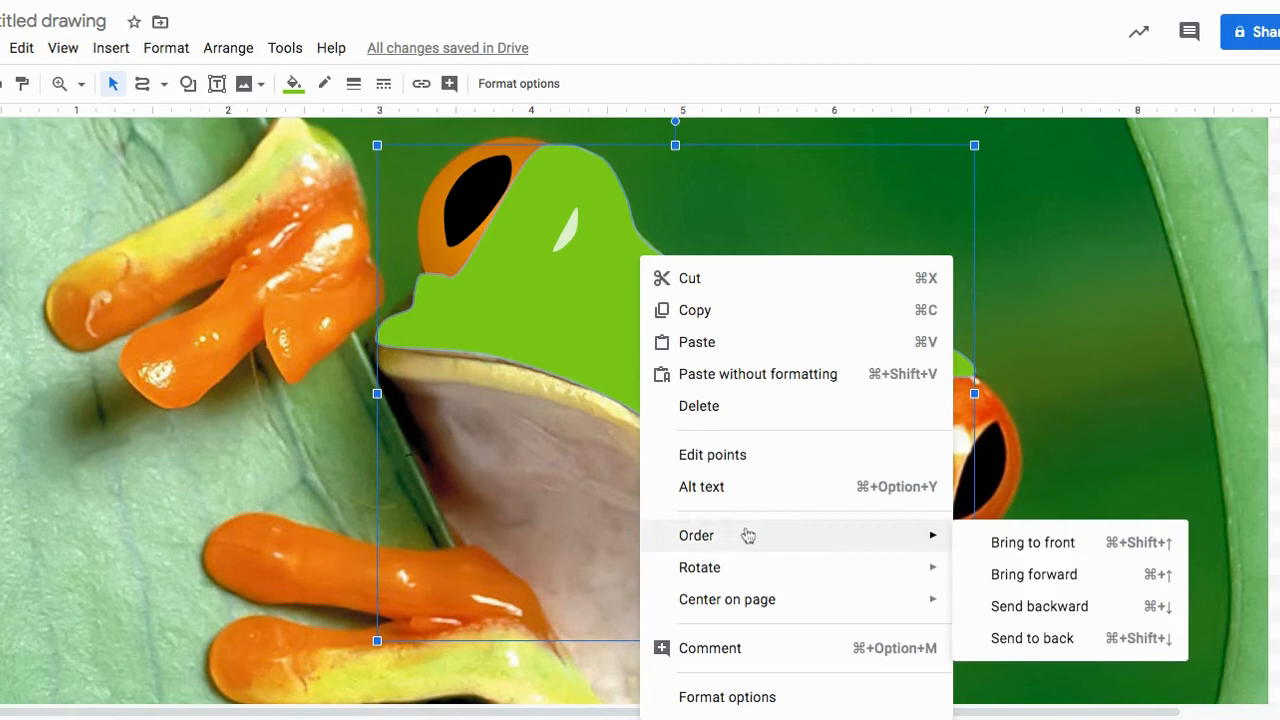
{"action": "left_click", "coordinate": [1039, 606]}
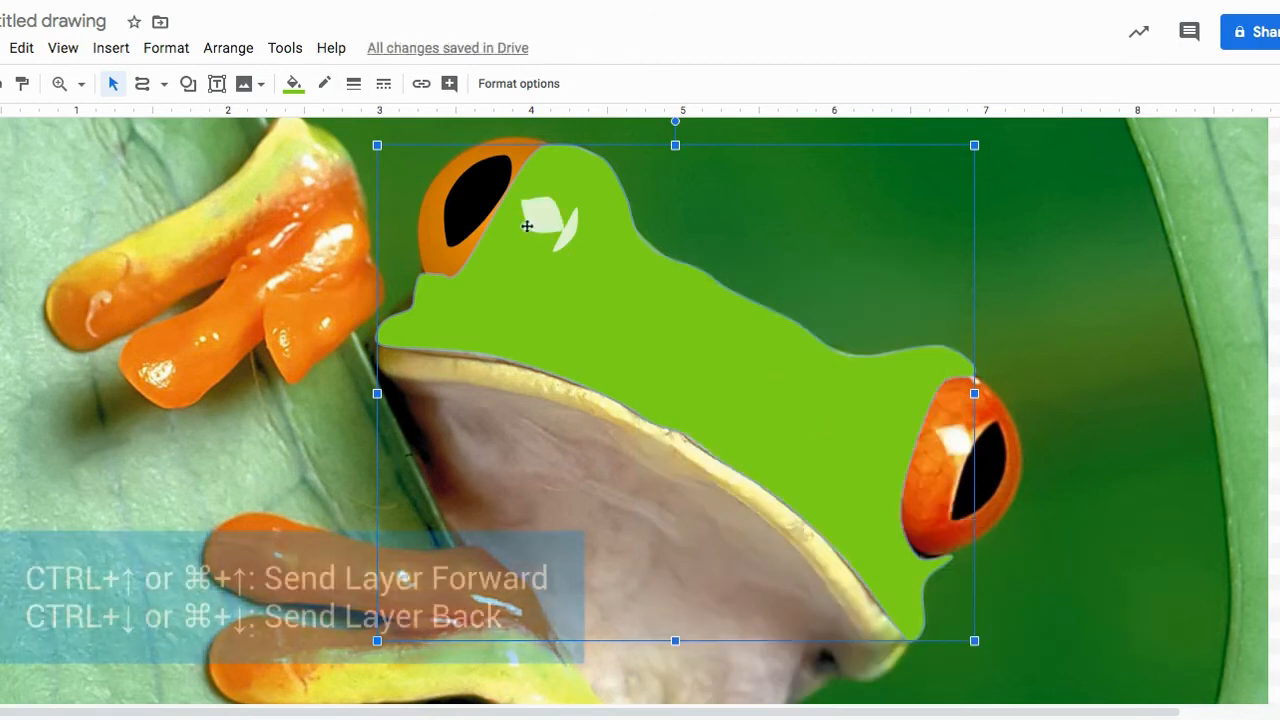
Move the head shape further down through the layers until it sits directly beneath the eye's greyish-blue rim
{"action": "key", "text": "ctrl+Down"}
{"action": "key", "text": "ctrl+Down"}
{"action": "key", "text": "ctrl+Down"}
{"action": "key", "text": "ctrl+Down"}
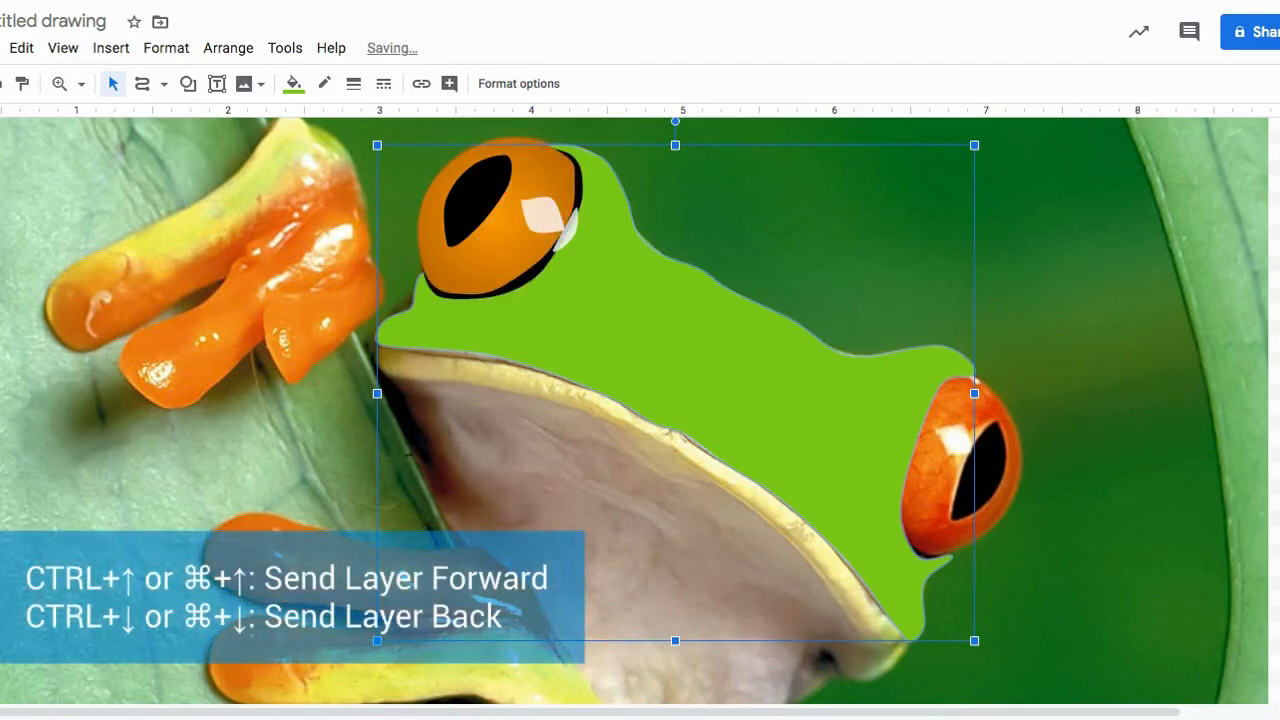
{"action": "key", "text": "ctrl+Up"}
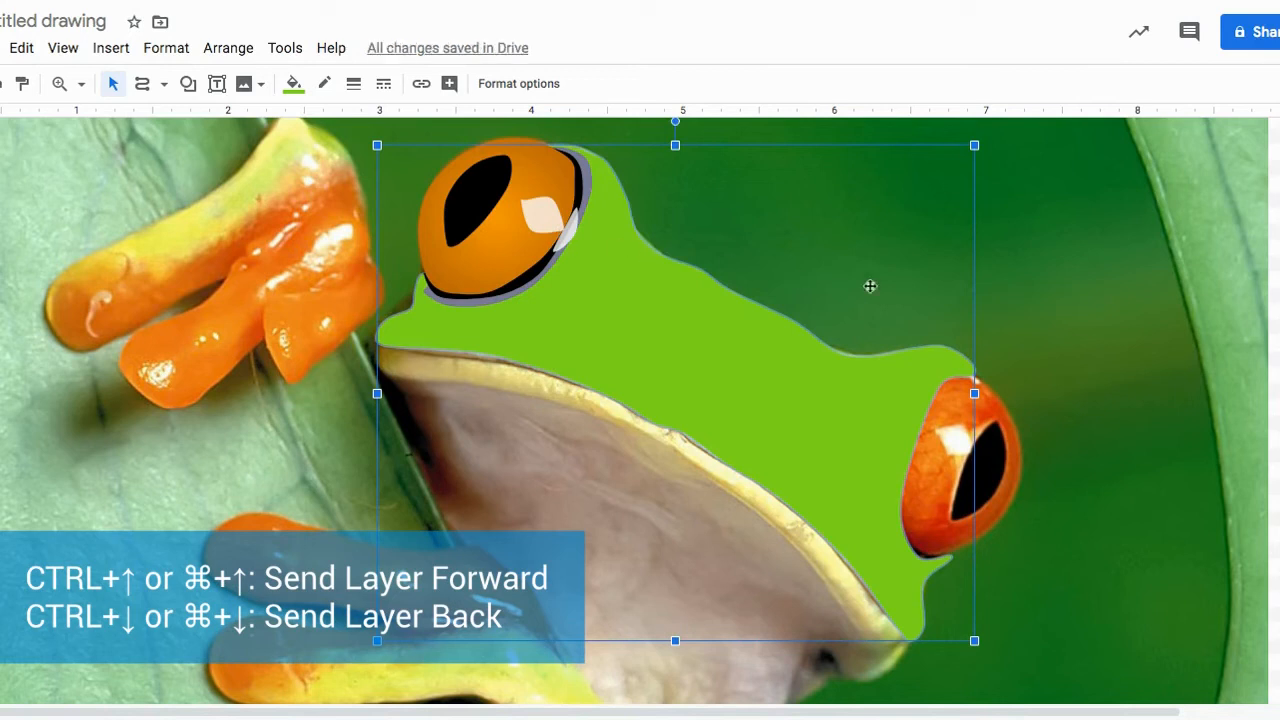
{"action": "left_click", "coordinate": [1083, 324]}
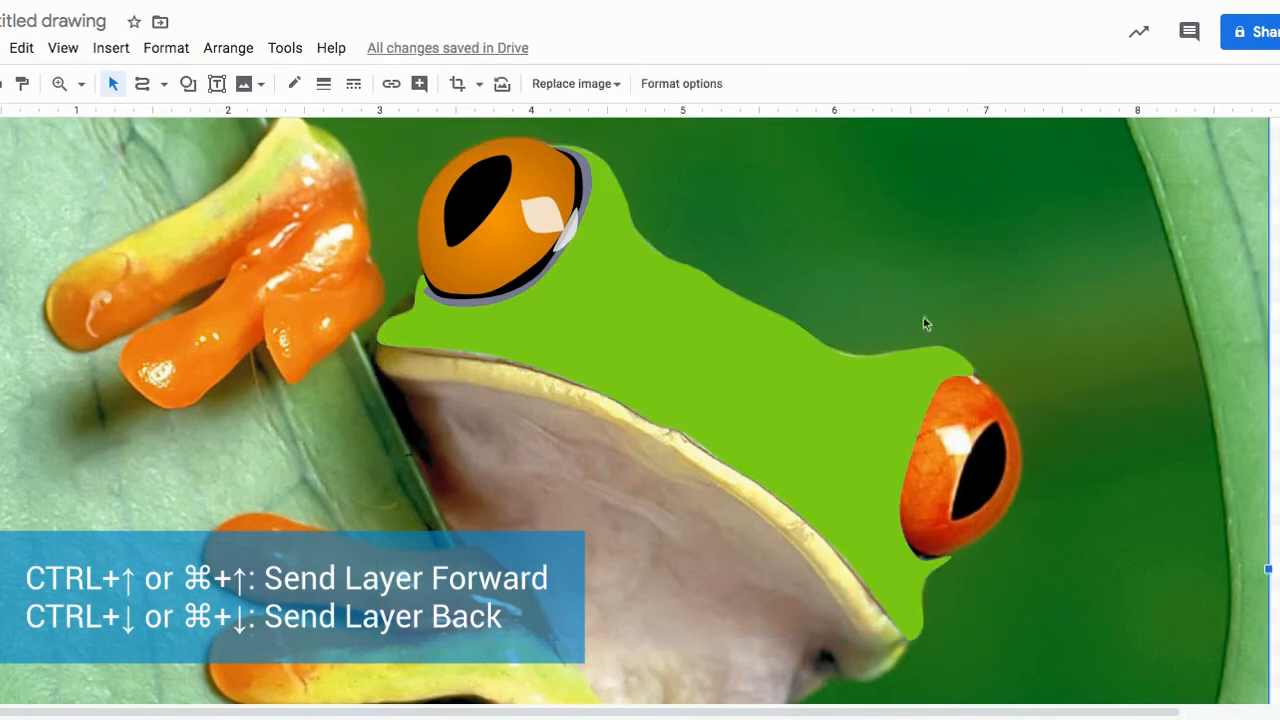
Give the head shape a black outline and a transparent fill to expose the photo underneath for tracing
{"action": "left_click", "coordinate": [603, 262]}
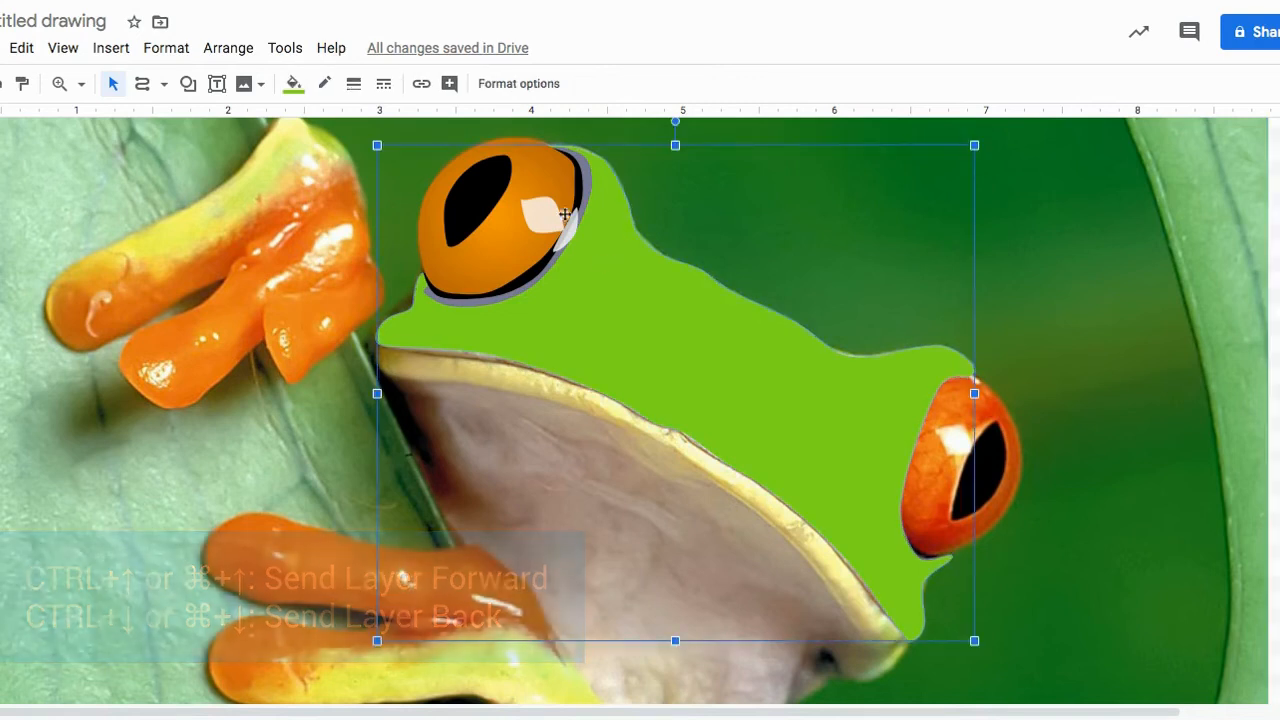
{"action": "left_click", "coordinate": [324, 83]}
{"action": "left_click", "coordinate": [331, 148]}
{"action": "left_click", "coordinate": [293, 83]}
{"action": "left_click", "coordinate": [310, 122]}
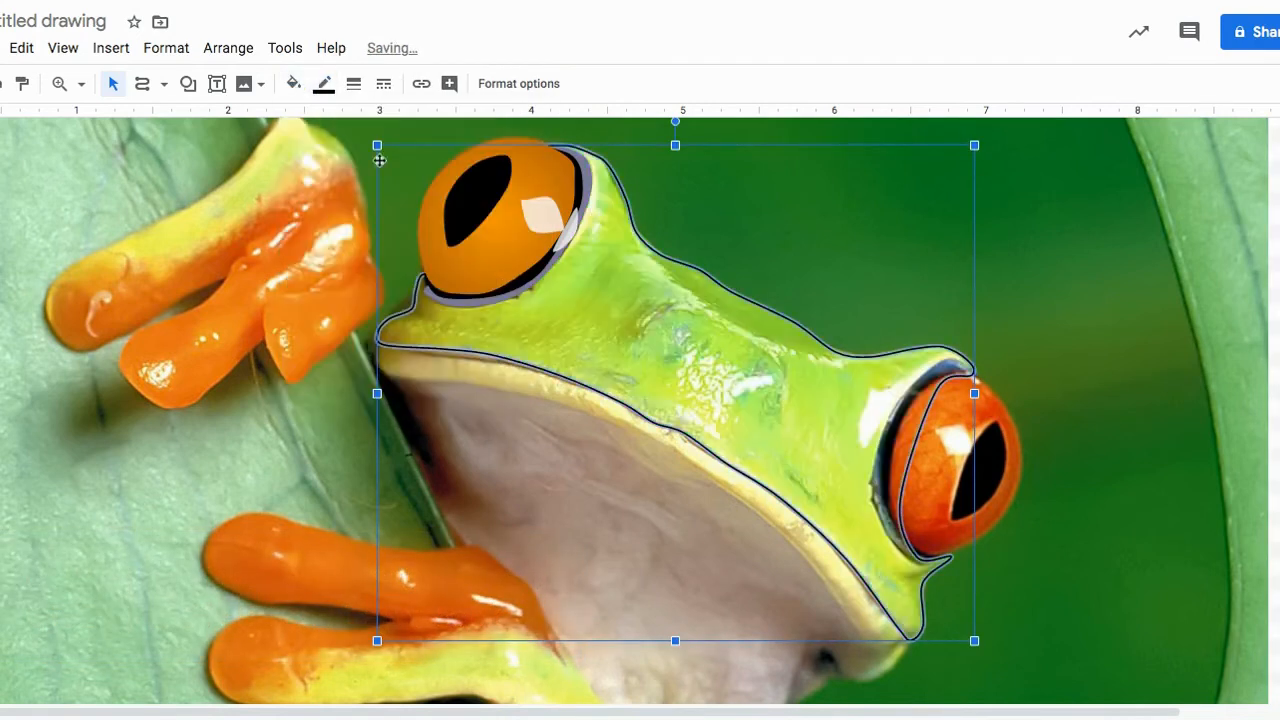
Trace the bright reflection in the middle of the head as a curve with a partly transparent white fill and no outline
{"action": "left_click", "coordinate": [142, 88]}
{"action": "mouse_move", "coordinate": [716, 438]}
{"action": "left_mouse_down"}
{"action": "mouse_move", "coordinate": [679, 415]}
{"action": "mouse_move", "coordinate": [680, 402]}
{"action": "mouse_move", "coordinate": [700, 417]}
{"action": "mouse_move", "coordinate": [710, 407]}
{"action": "mouse_move", "coordinate": [678, 377]}
{"action": "left_mouse_up"}
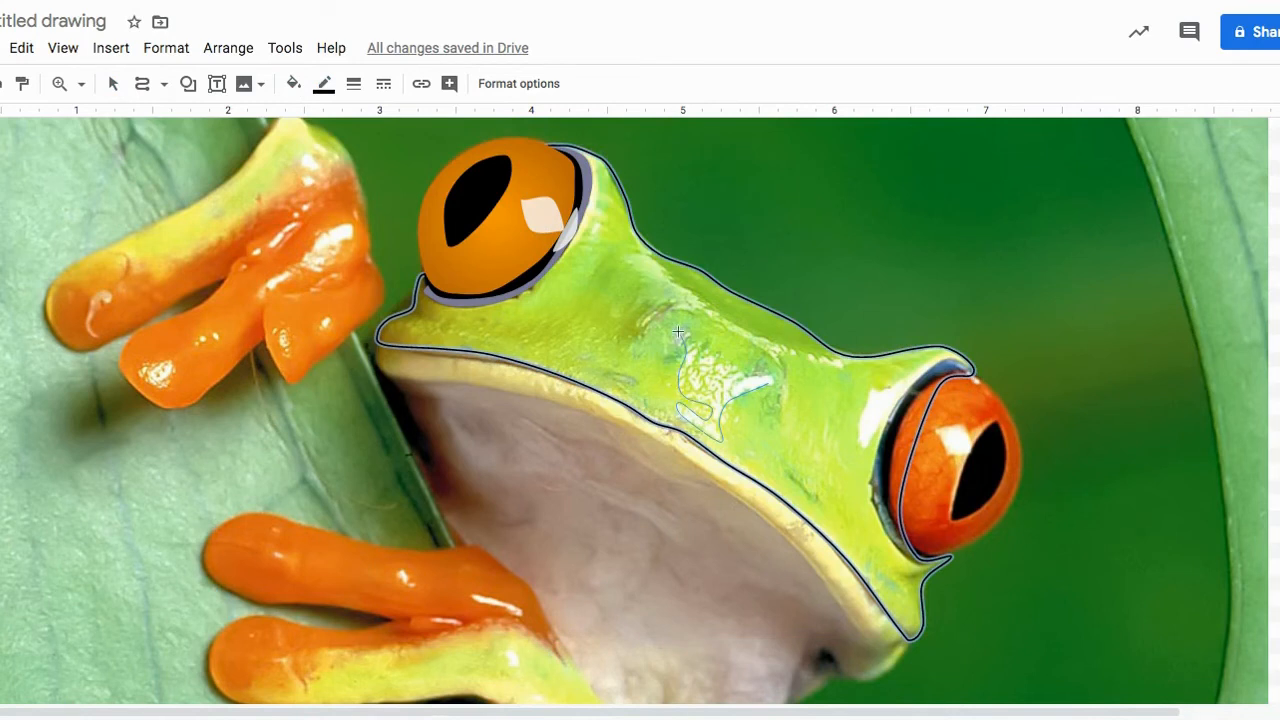
{"action": "left_click_drag", "start_coordinate": [769, 372], "coordinate": [771, 374]}
{"action": "left_click", "coordinate": [293, 83]}
{"action": "left_click", "coordinate": [326, 398]}
{"action": "left_click", "coordinate": [322, 88]}
{"action": "left_click", "coordinate": [355, 392]}
Trace the small darker patch above the head's white reflection and fill it with a custom green
{"action": "left_click", "coordinate": [161, 84]}
{"action": "left_click", "coordinate": [164, 91]}
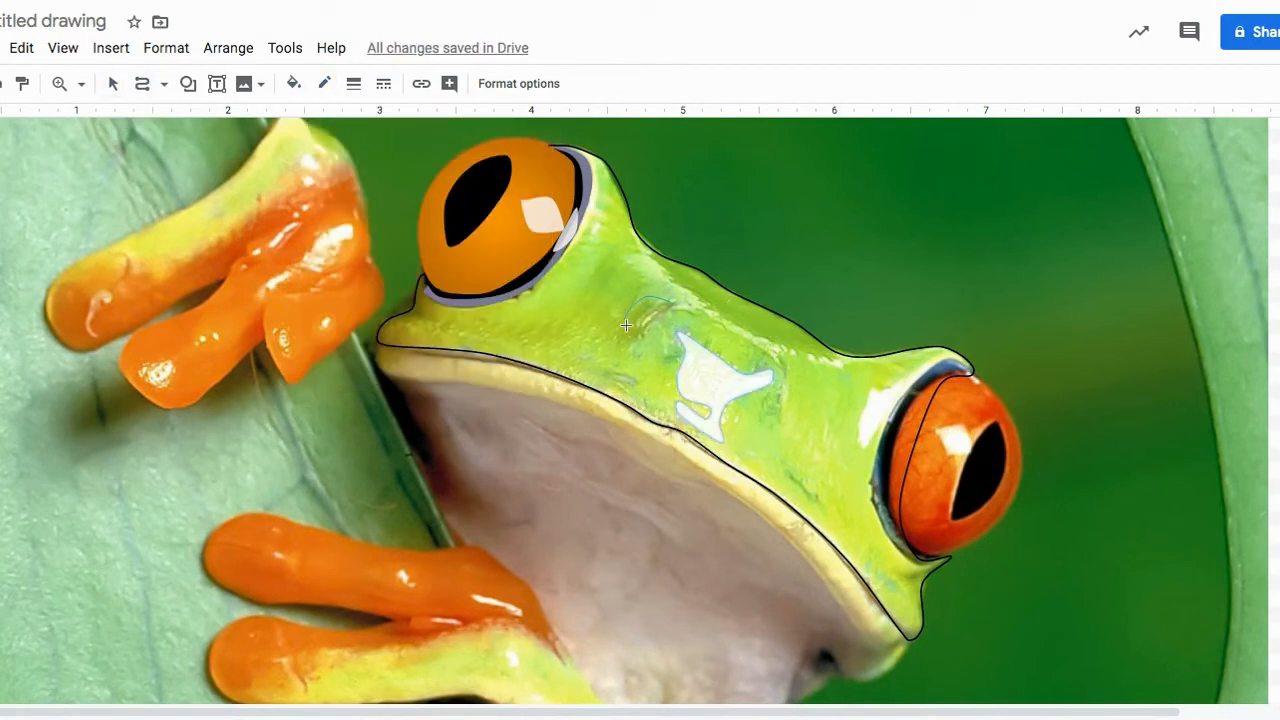
{"action": "mouse_move", "coordinate": [658, 325]}
{"action": "left_mouse_down"}
{"action": "mouse_move", "coordinate": [670, 302]}
{"action": "mouse_move", "coordinate": [628, 234]}
{"action": "mouse_move", "coordinate": [662, 276]}
{"action": "left_mouse_up"}
{"action": "left_click", "coordinate": [293, 83]}
{"action": "left_click", "coordinate": [323, 397]}
{"action": "left_click", "coordinate": [293, 83]}
{"action": "left_click", "coordinate": [386, 397]}
{"action": "left_click", "coordinate": [703, 534]}
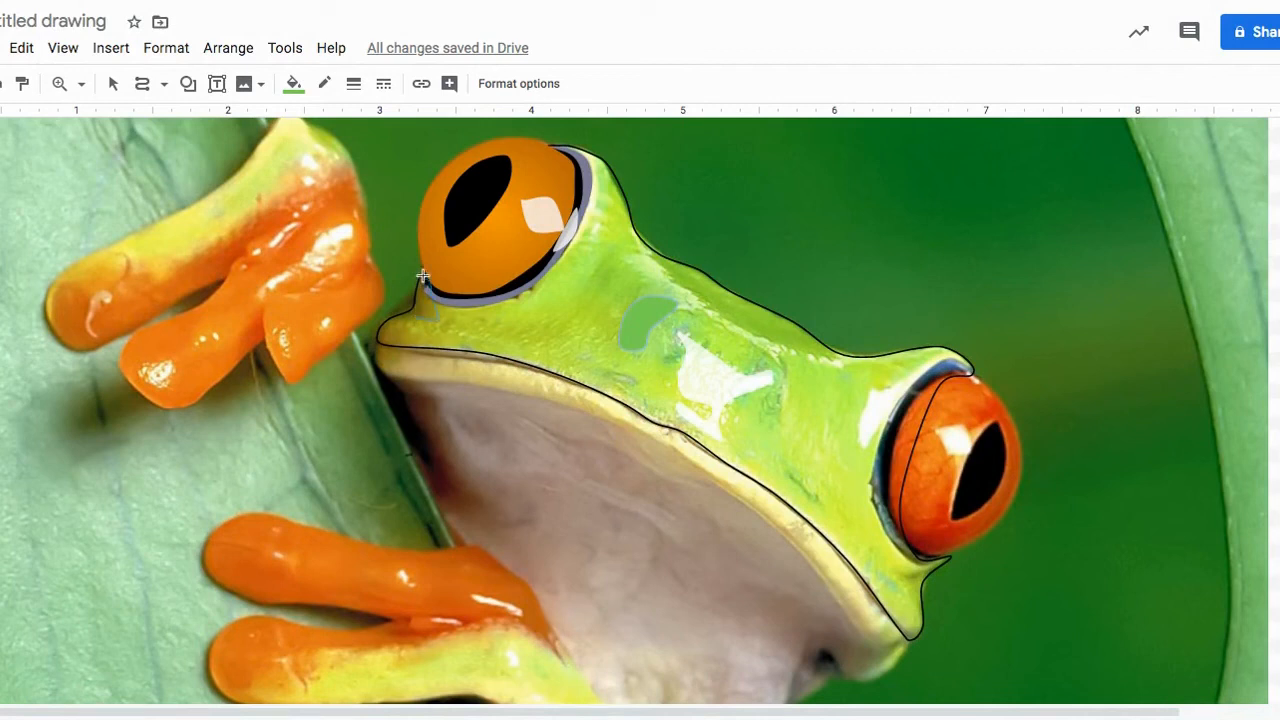
Trace the shaded skin fold between the traced eye and the corner of the mouth as a closed green curve shape
{"action": "left_click", "coordinate": [81, 83]}
{"action": "left_click", "coordinate": [94, 120]}
{"action": "left_click", "coordinate": [429, 299]}
{"action": "left_click", "coordinate": [381, 368]}
{"action": "left_click", "coordinate": [266, 432]}
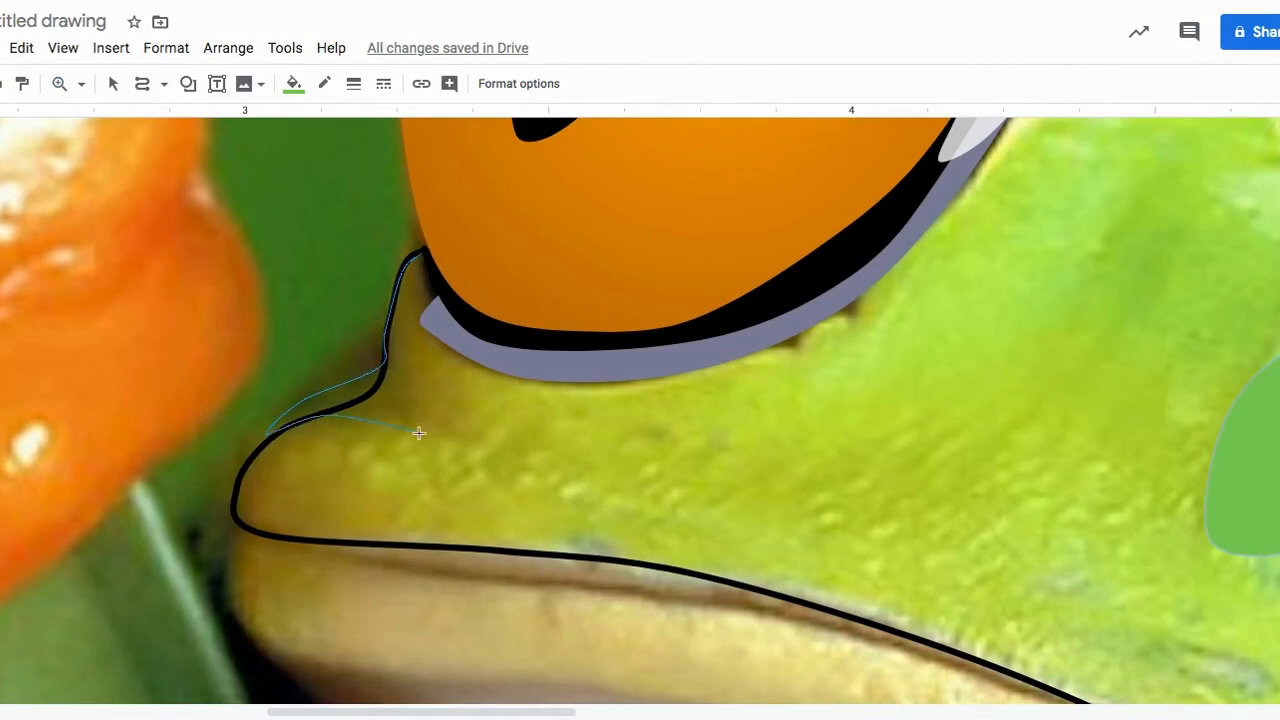
{"action": "left_click", "coordinate": [403, 391]}
{"action": "left_click", "coordinate": [415, 254]}
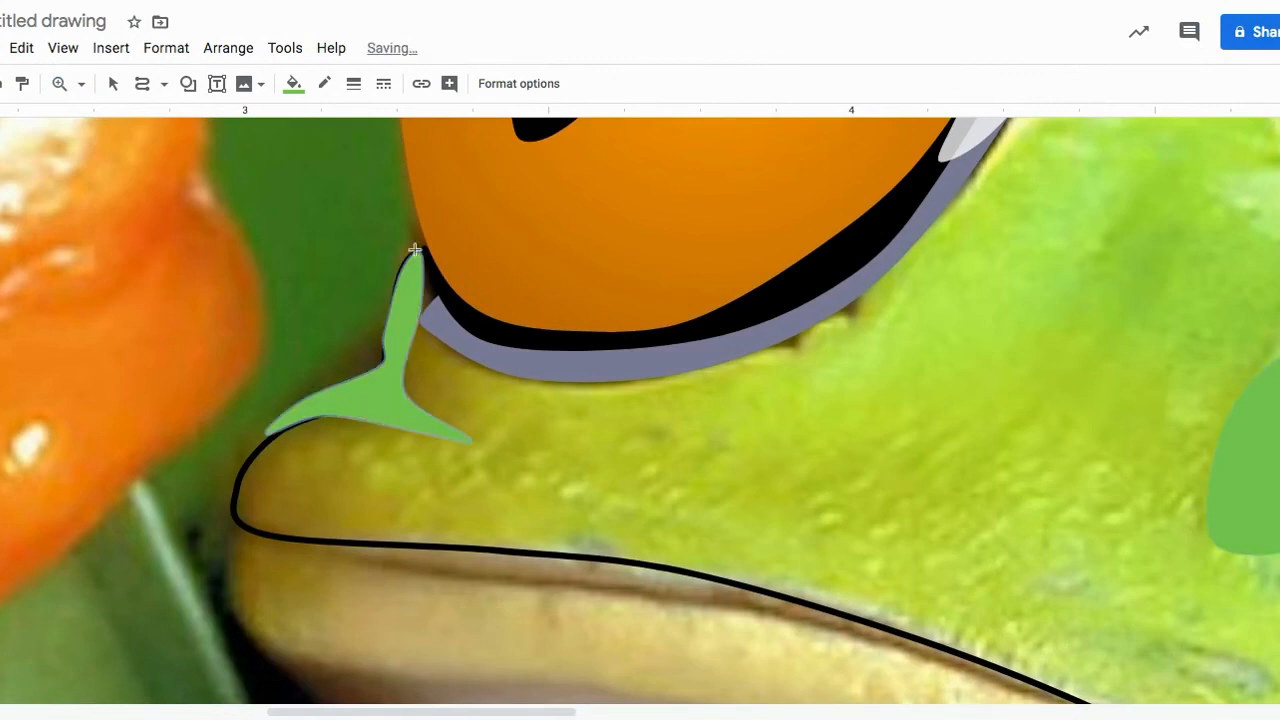
Fill the outlined head shape with the custom green again and make its outline transparent
{"action": "left_click", "coordinate": [113, 83]}
{"action": "left_click_drag", "start_coordinate": [266, 441], "coordinate": [262, 445]}
{"action": "left_click", "coordinate": [80, 85]}
{"action": "left_click", "coordinate": [92, 122]}
{"action": "left_click", "coordinate": [622, 341]}
{"action": "left_click", "coordinate": [568, 328]}
{"action": "left_click", "coordinate": [294, 86]}
{"action": "left_click", "coordinate": [372, 407]}
{"action": "left_click", "coordinate": [323, 83]}
{"action": "left_click", "coordinate": [325, 123]}
Delete the frog photo from behind the traced eye and head shapes
{"action": "left_click", "coordinate": [59, 83]}
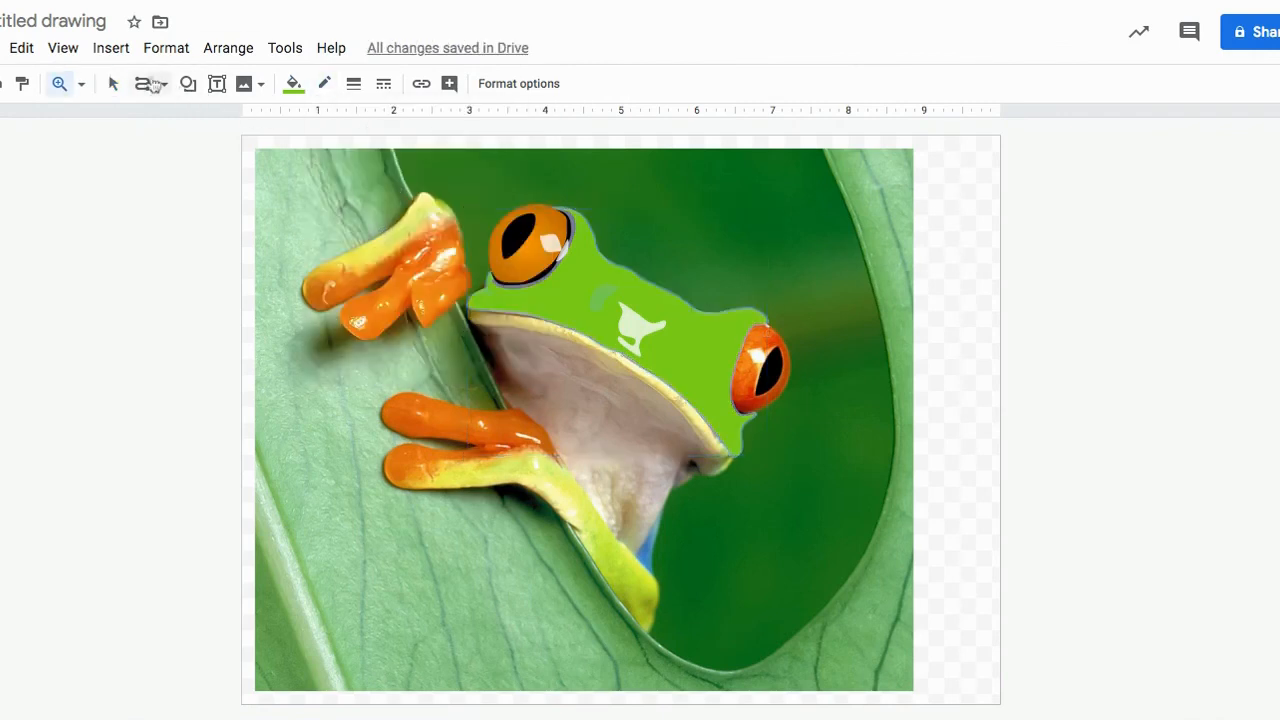
{"action": "left_click", "coordinate": [113, 84]}
{"action": "left_click", "coordinate": [874, 555]}
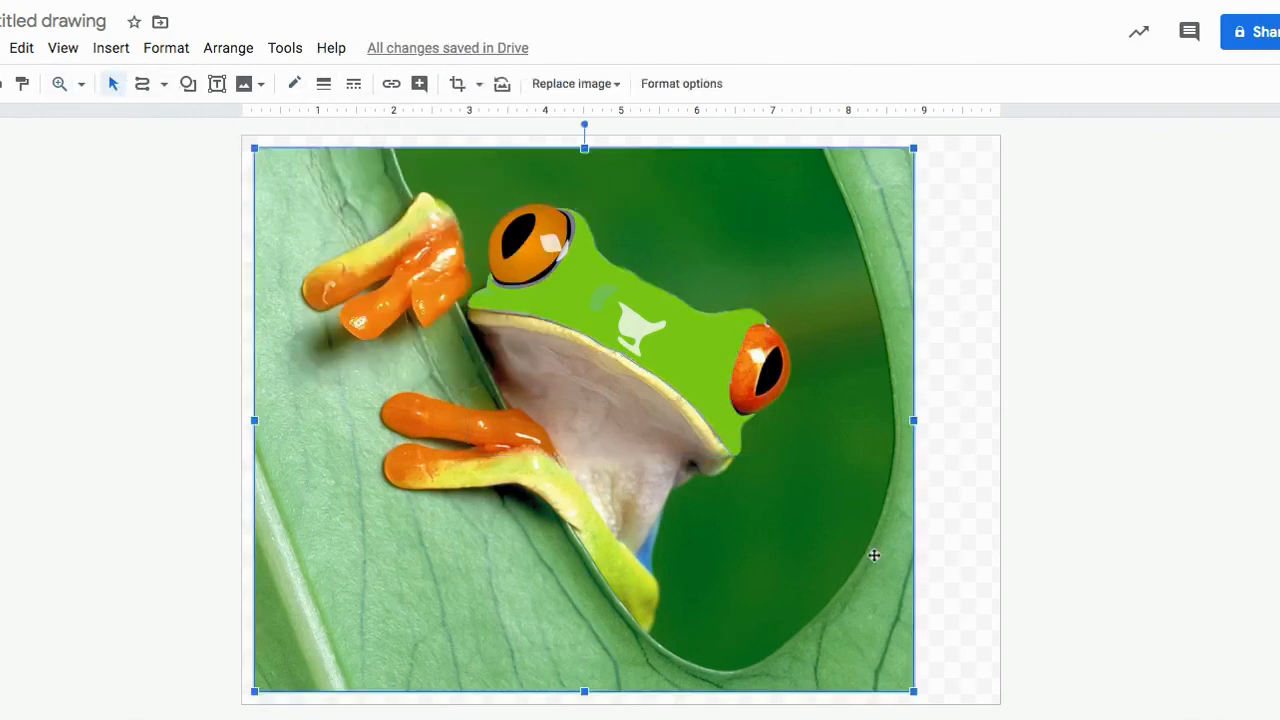
{"action": "key", "text": "Delete"}
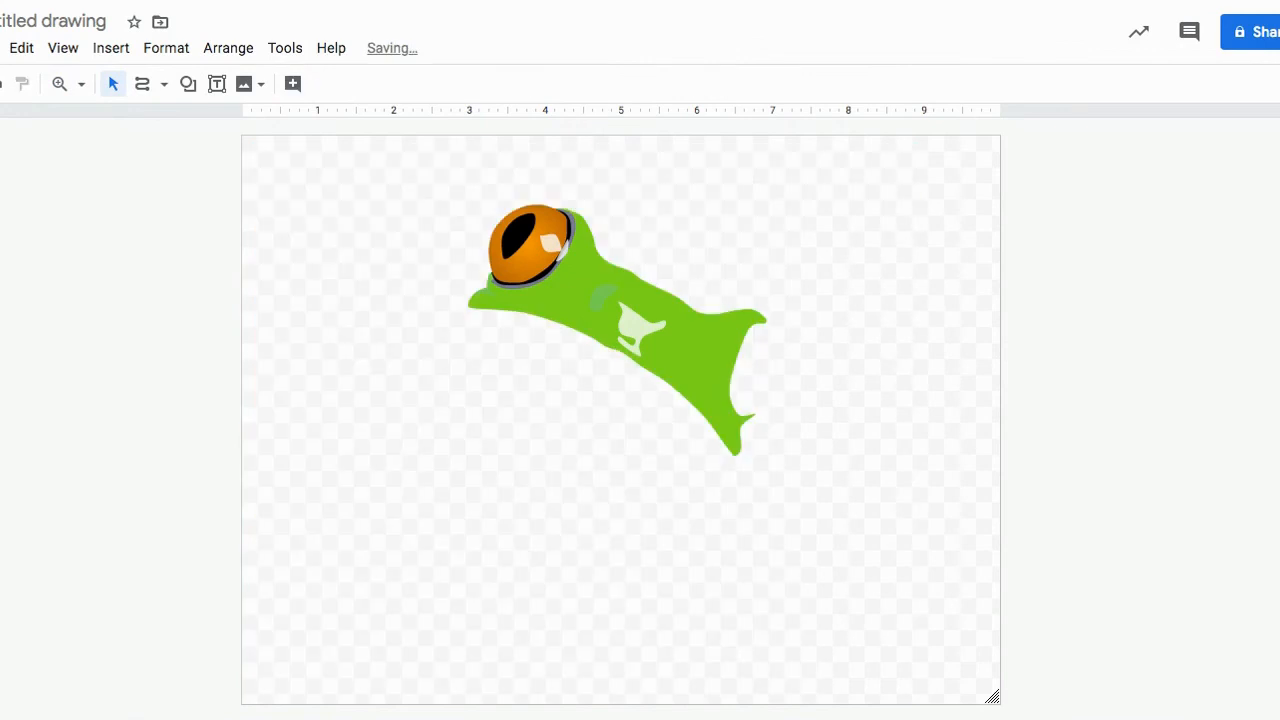